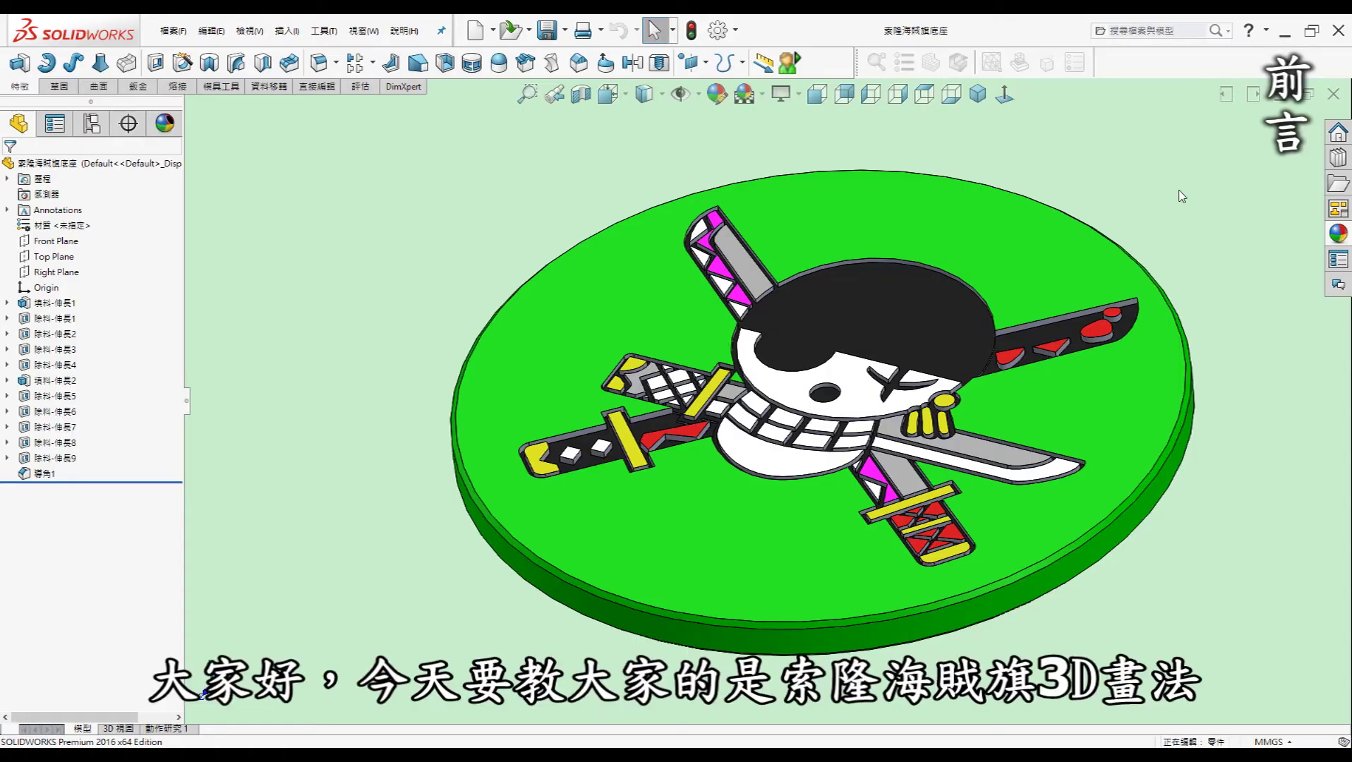
- Orbit the finished pirate-flag coaster edge-on, then tilt it back toward a top-down view
{"action": "scroll", "coordinate": [1118, 240], "scroll_direction": "up", "scroll_amount": 2}
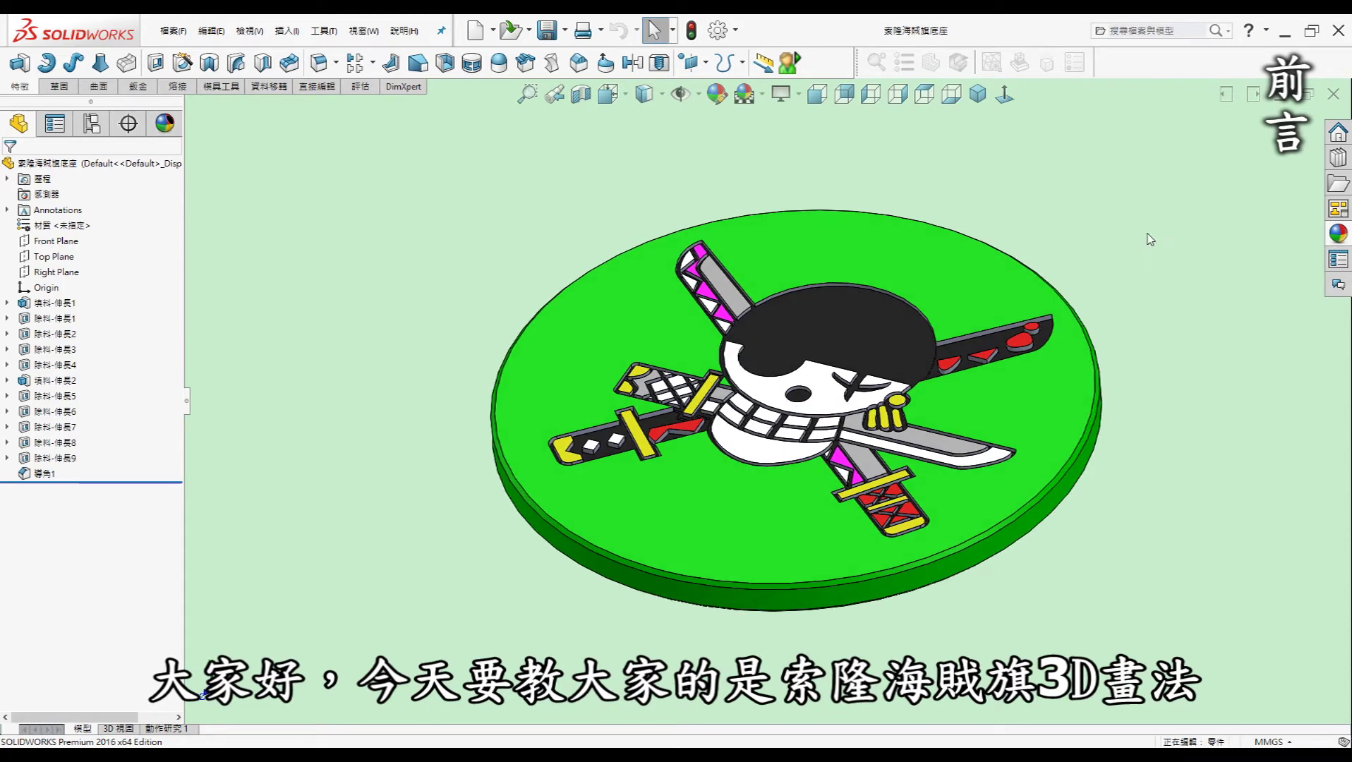
{"action": "middle_click_drag", "start_coordinate": [1181, 242], "coordinate": [1188, 236]}
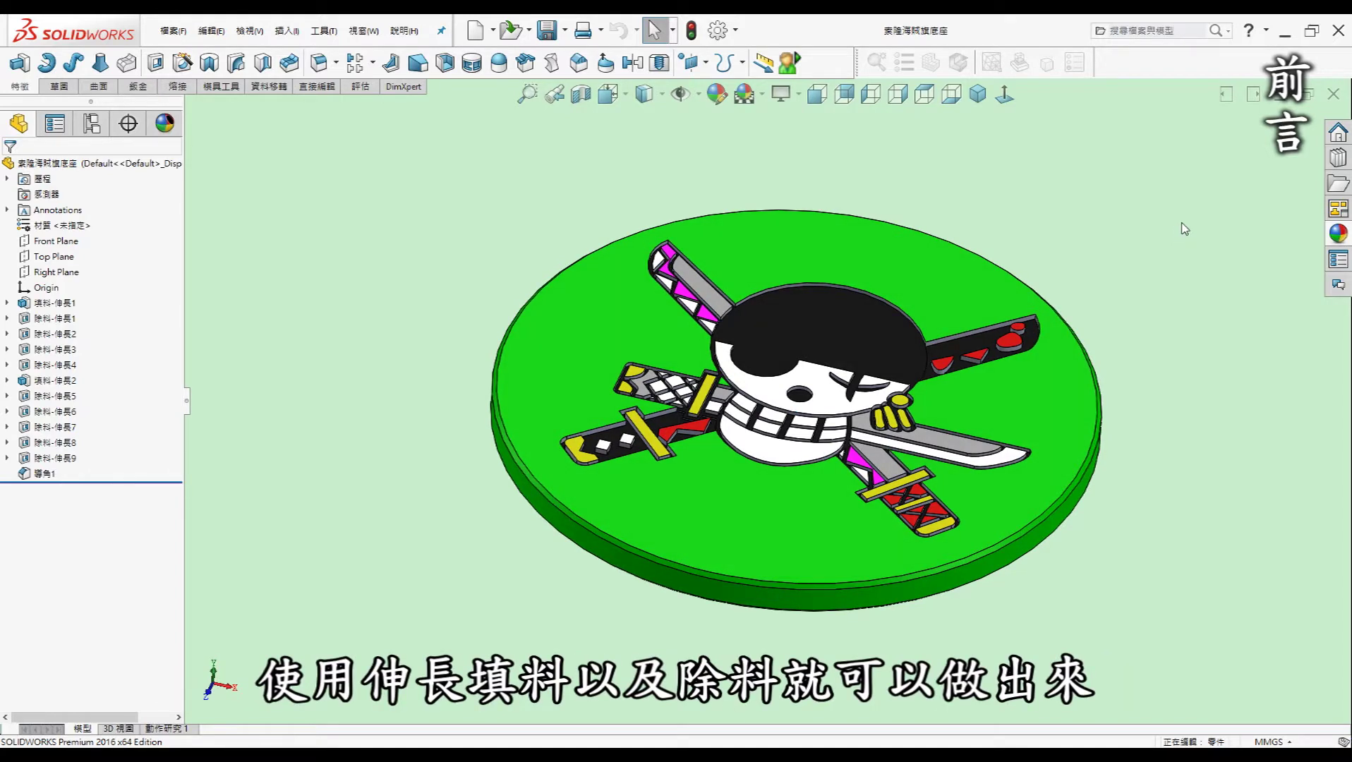
{"action": "key", "text": "Up"}
{"action": "key", "text": "Up"}
{"action": "key", "text": "Down"}
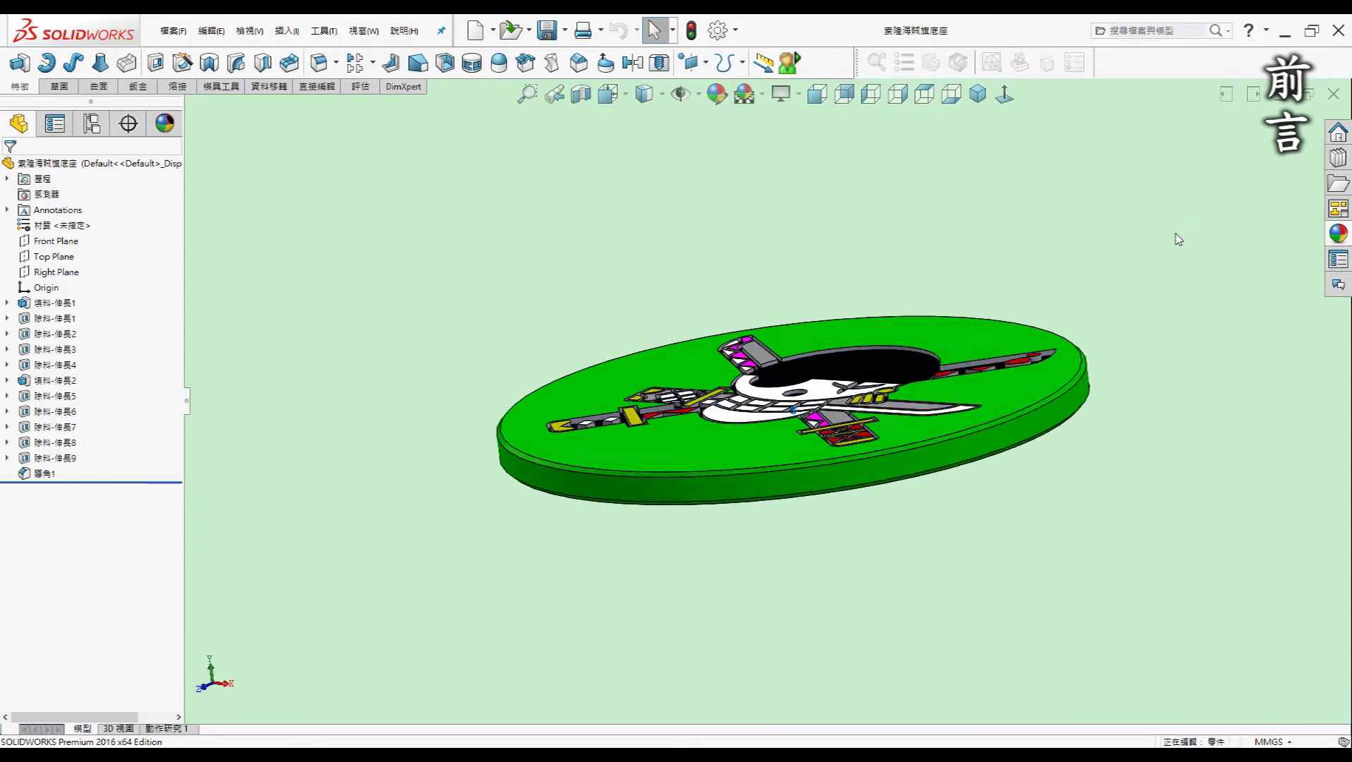
{"action": "key", "text": "Down"}
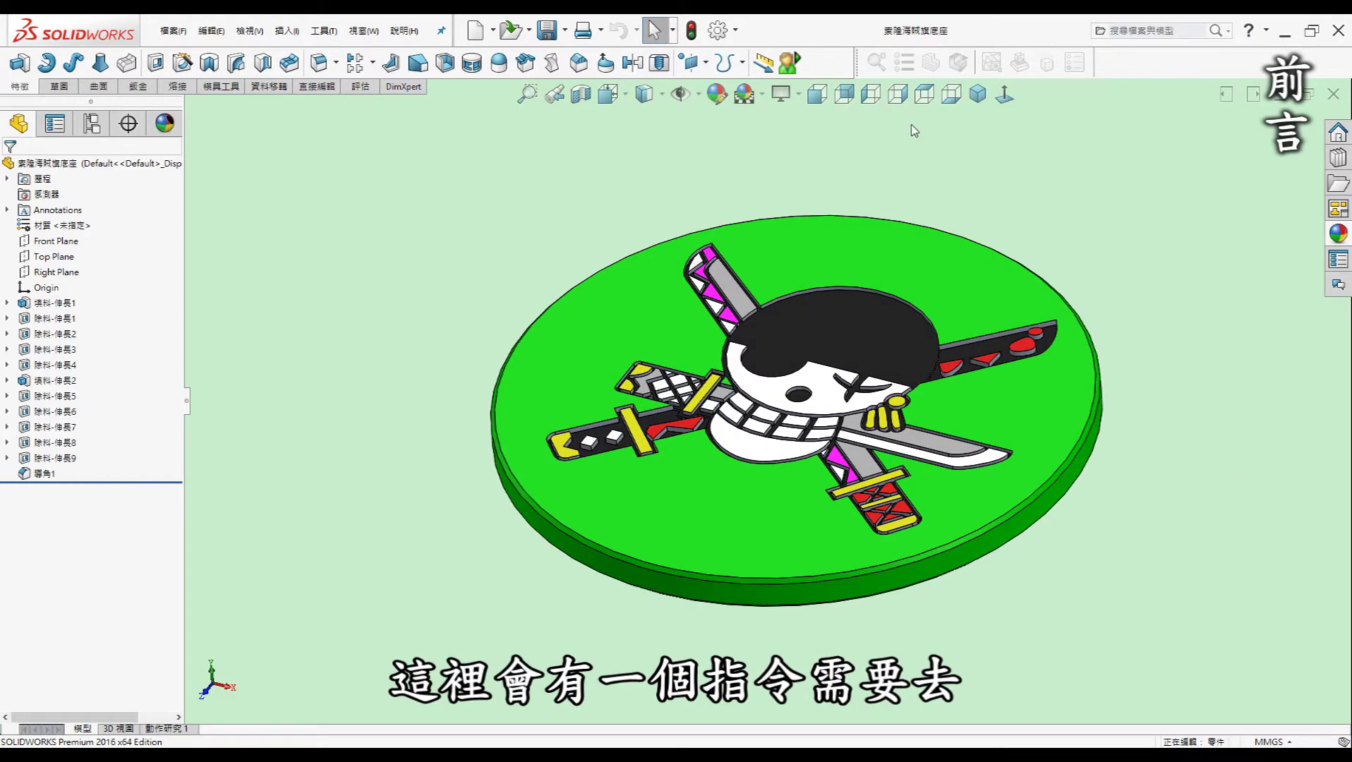
{"action": "key", "text": "Down"}
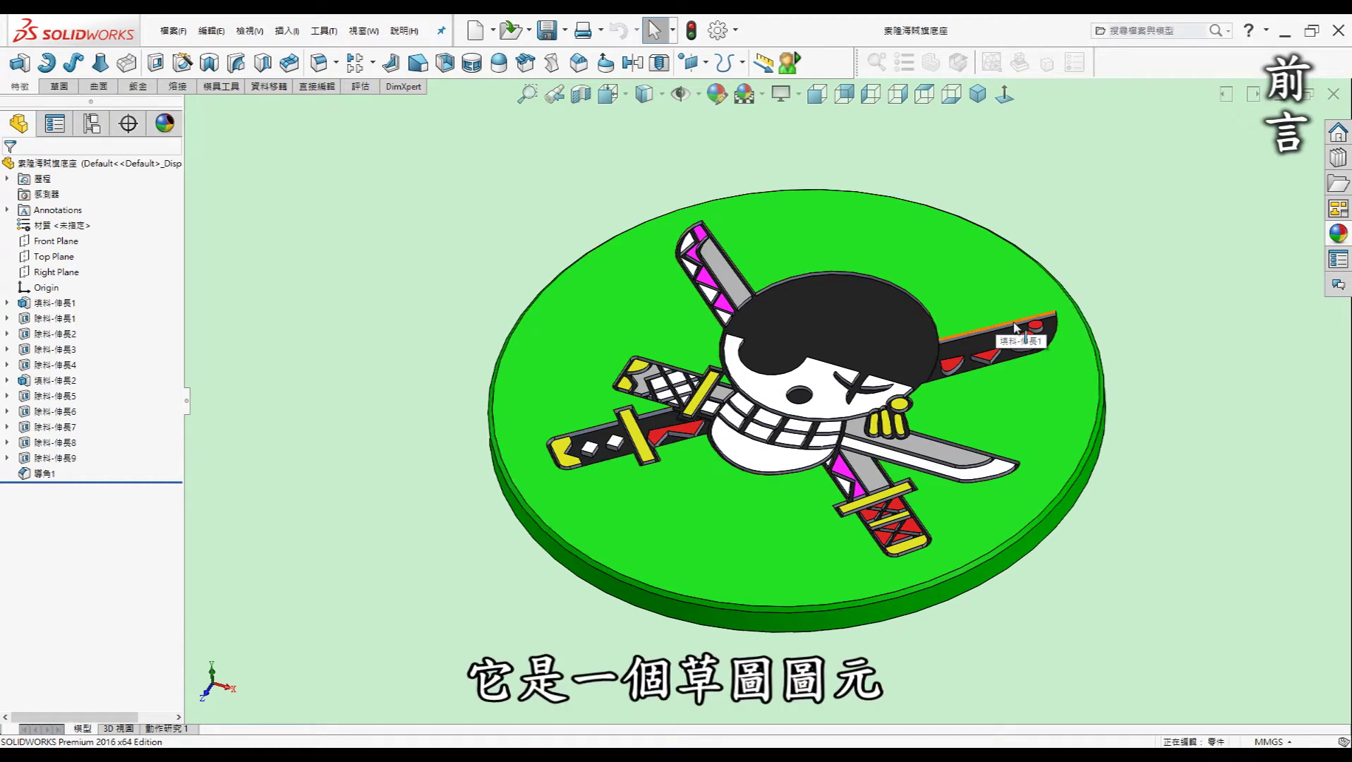
{"action": "key", "text": "Down"}
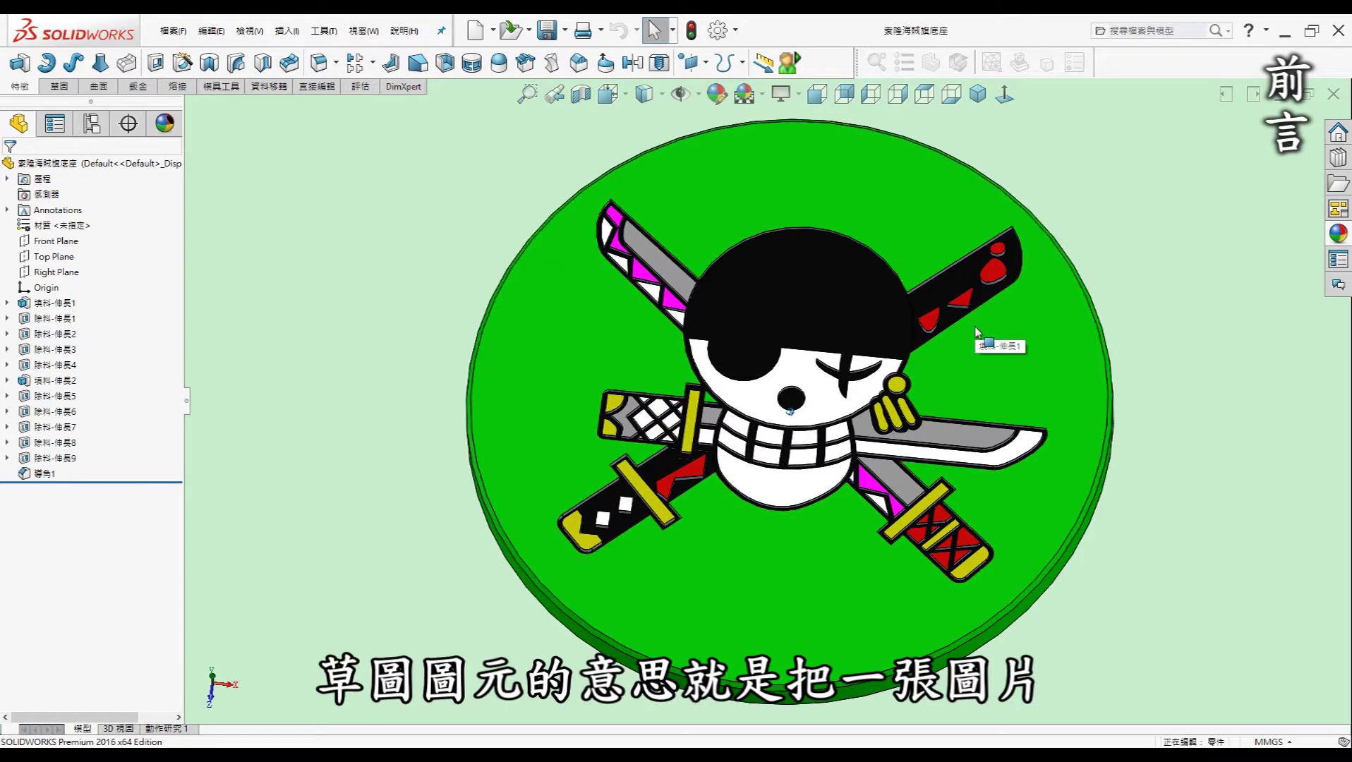
{"action": "key", "text": "Down"}
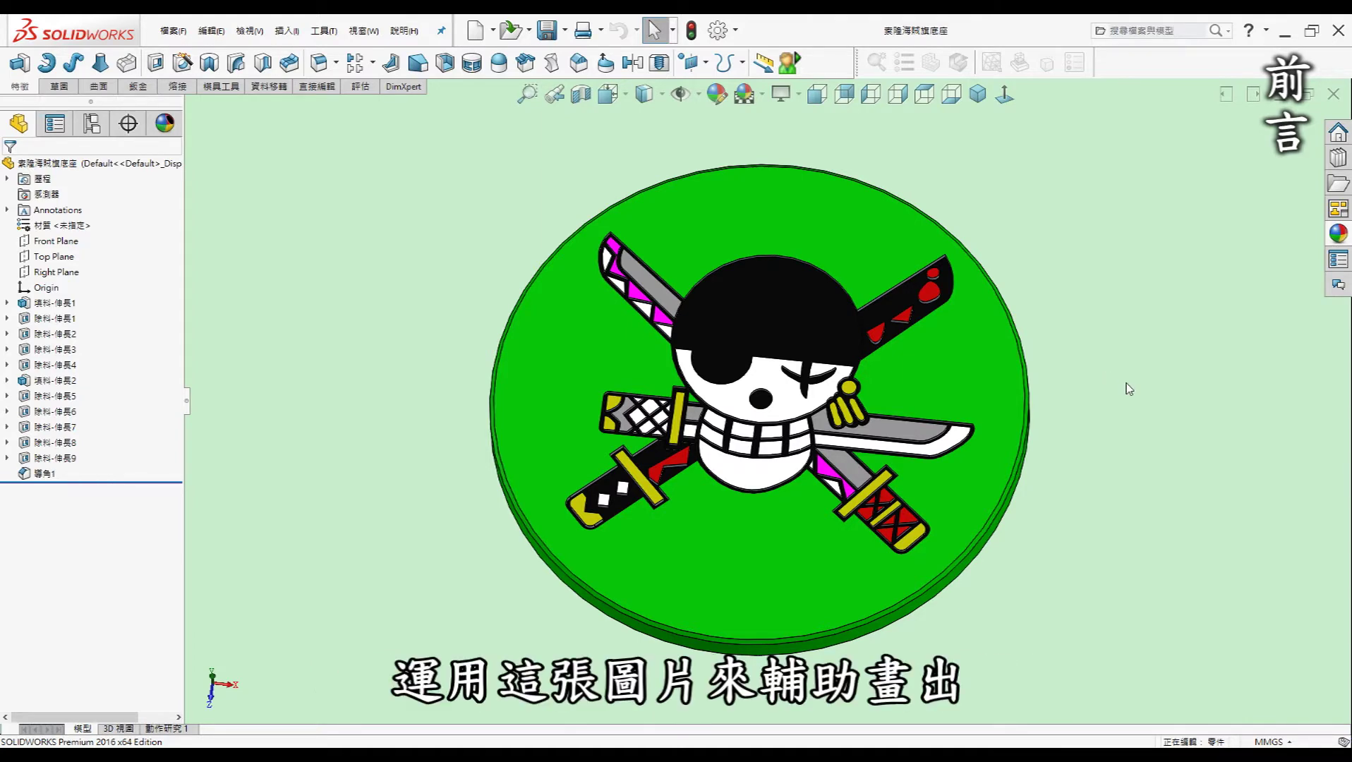
{"action": "key", "text": "Down"}
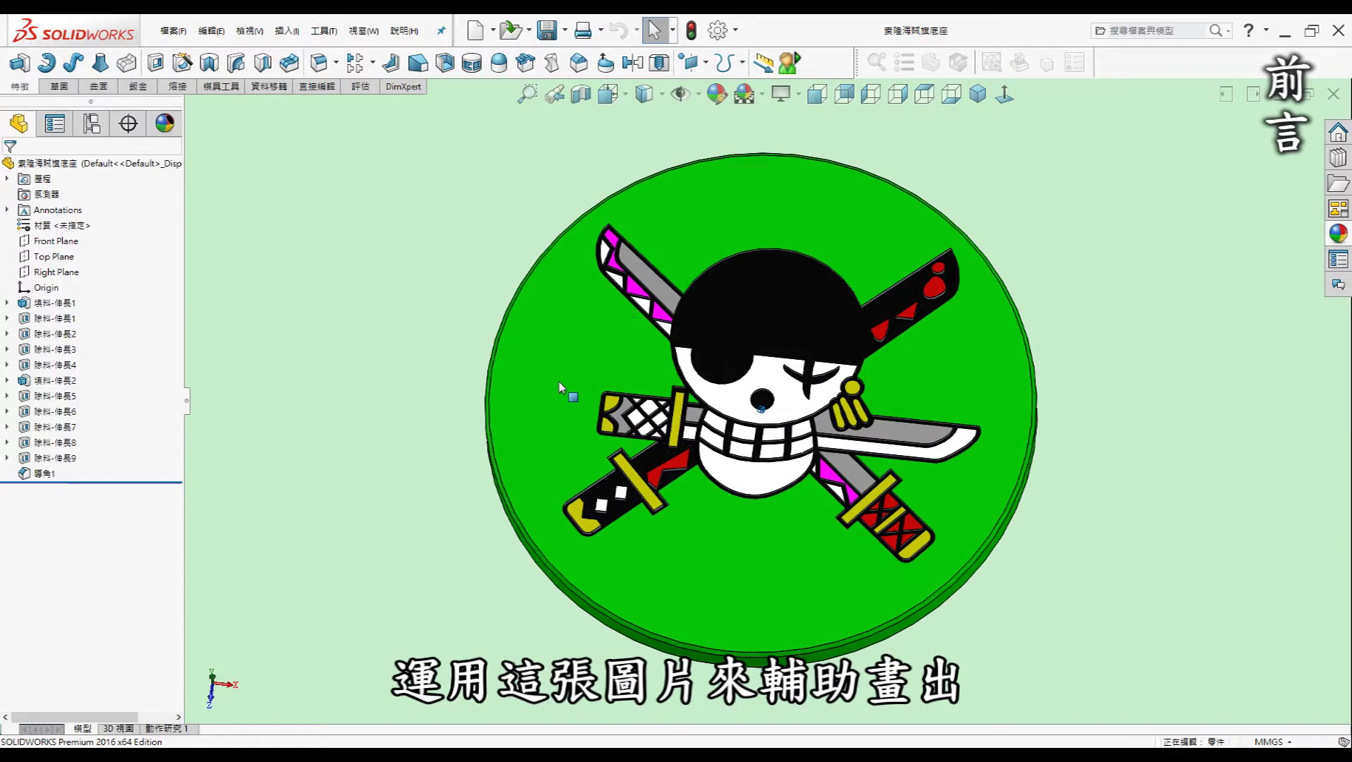
{"action": "key", "text": "Down"}
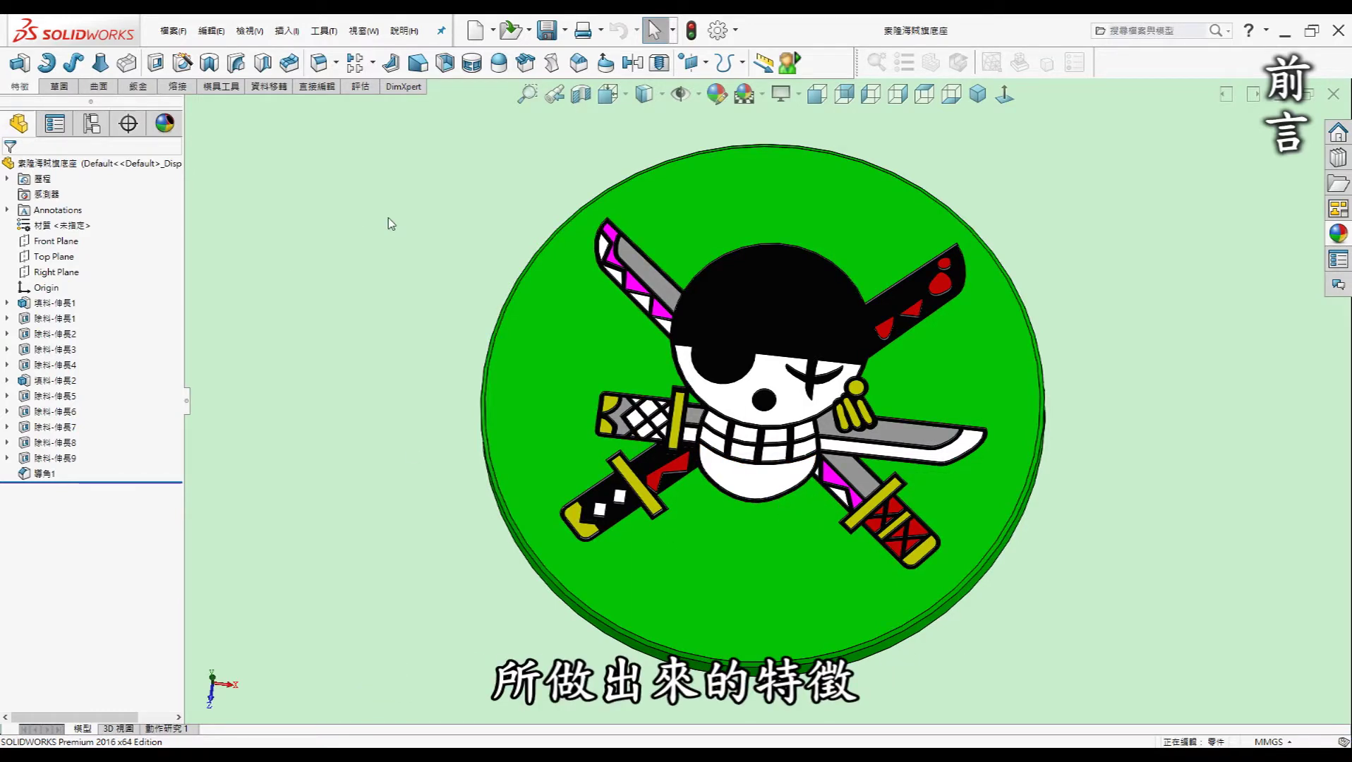
- Reorient the coaster, zoom to fit the disc, then zoom back out
{"action": "middle_click_drag", "start_coordinate": [392, 223], "coordinate": [570, 455]}
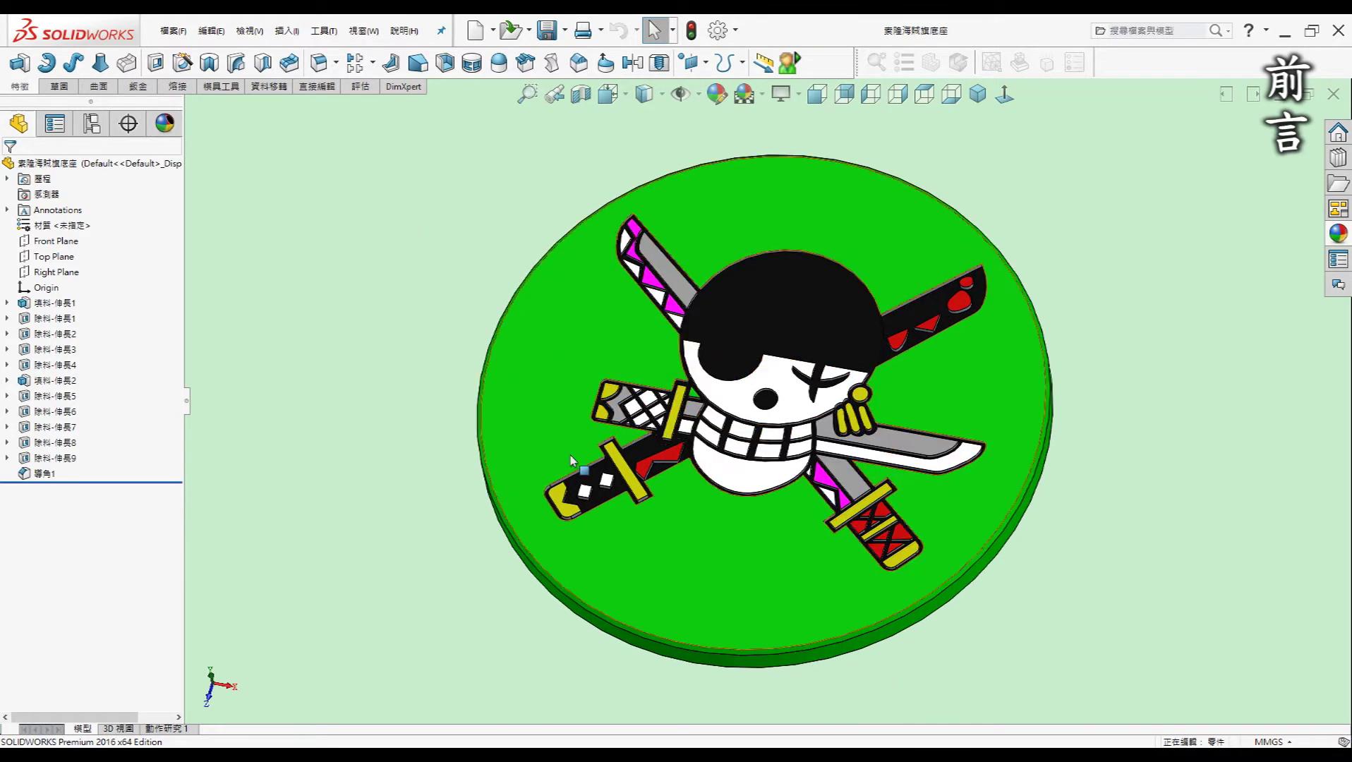
{"action": "key", "text": "f"}
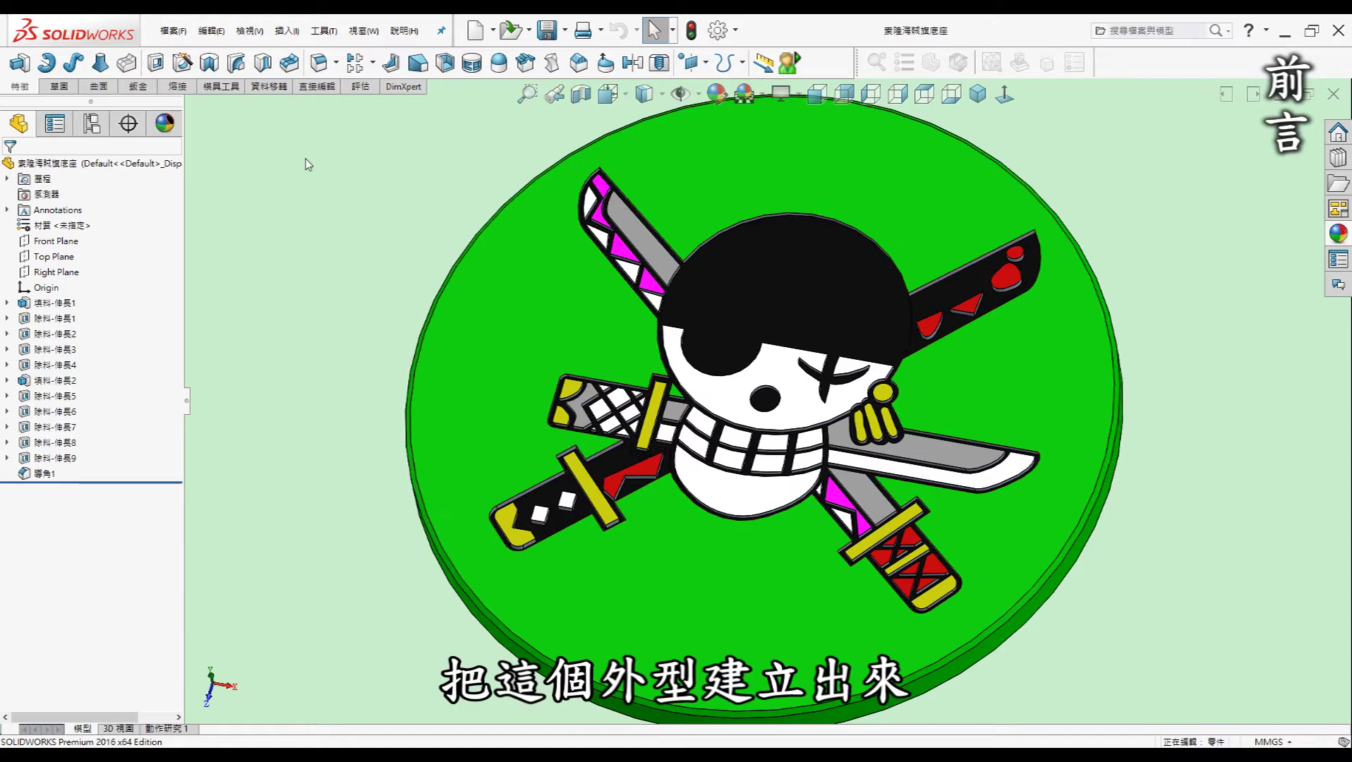
{"action": "key", "text": "z"}
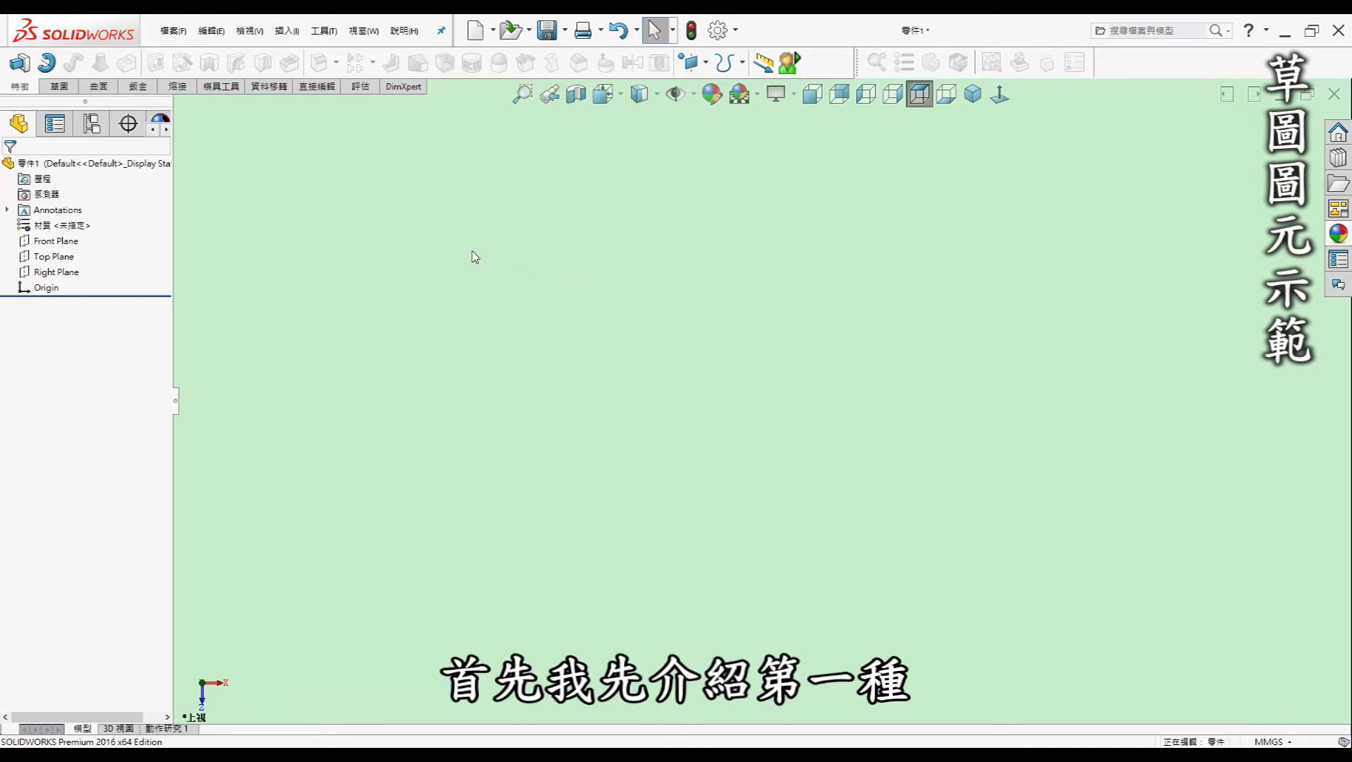
- Start a sketch on the Top Plane and browse the Tools menu for sketch commands
{"action": "left_click", "coordinate": [59, 264]}
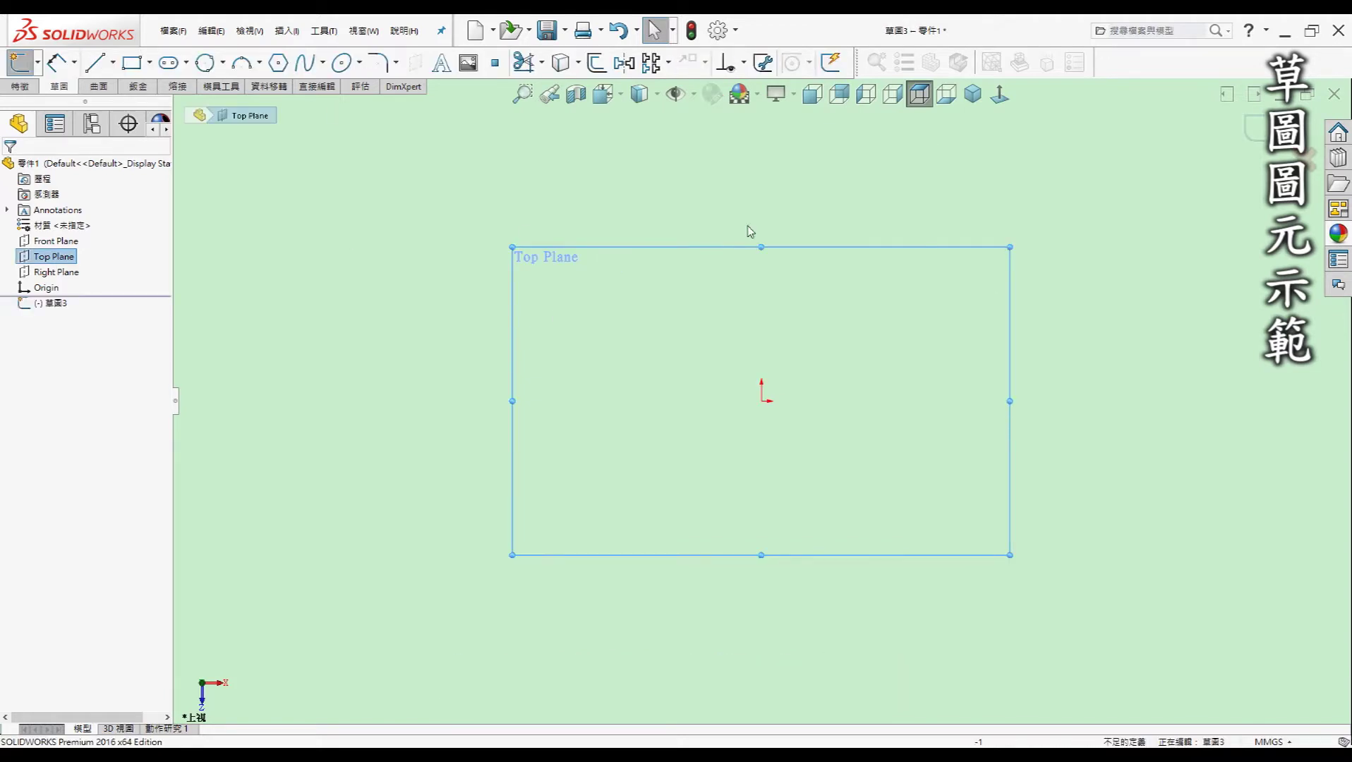
{"action": "left_click", "coordinate": [315, 36]}
{"action": "mouse_move", "coordinate": [402, 374]}
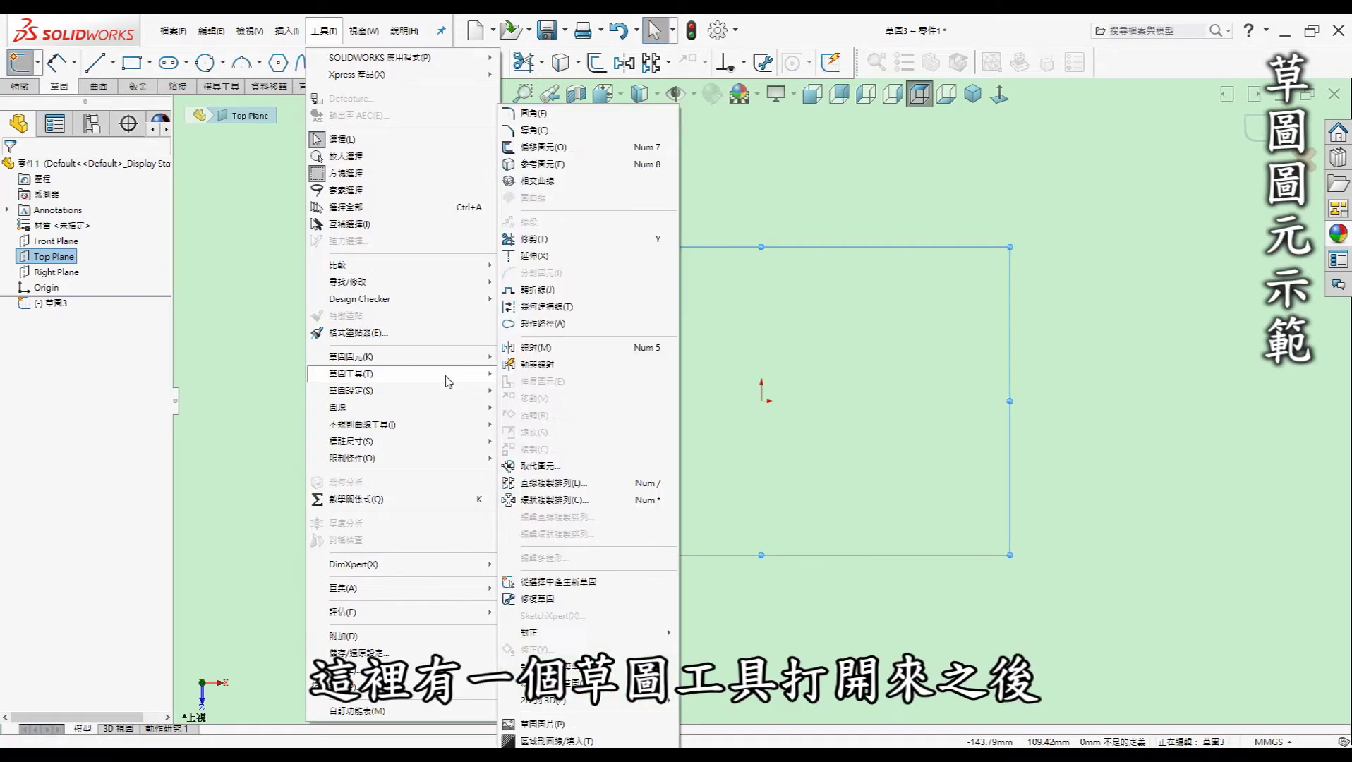
{"action": "mouse_move", "coordinate": [351, 374]}
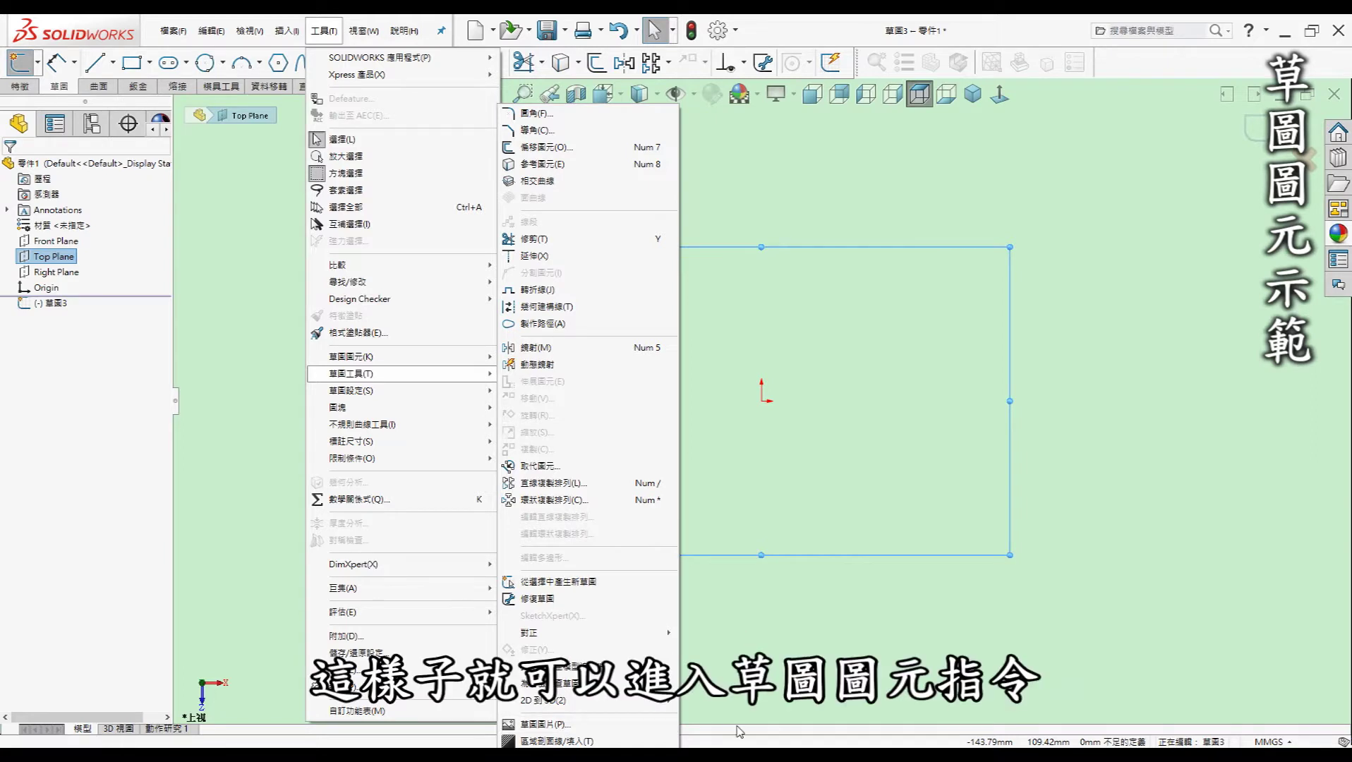
{"action": "key", "text": "Escape"}
{"action": "left_click", "coordinate": [695, 217]}
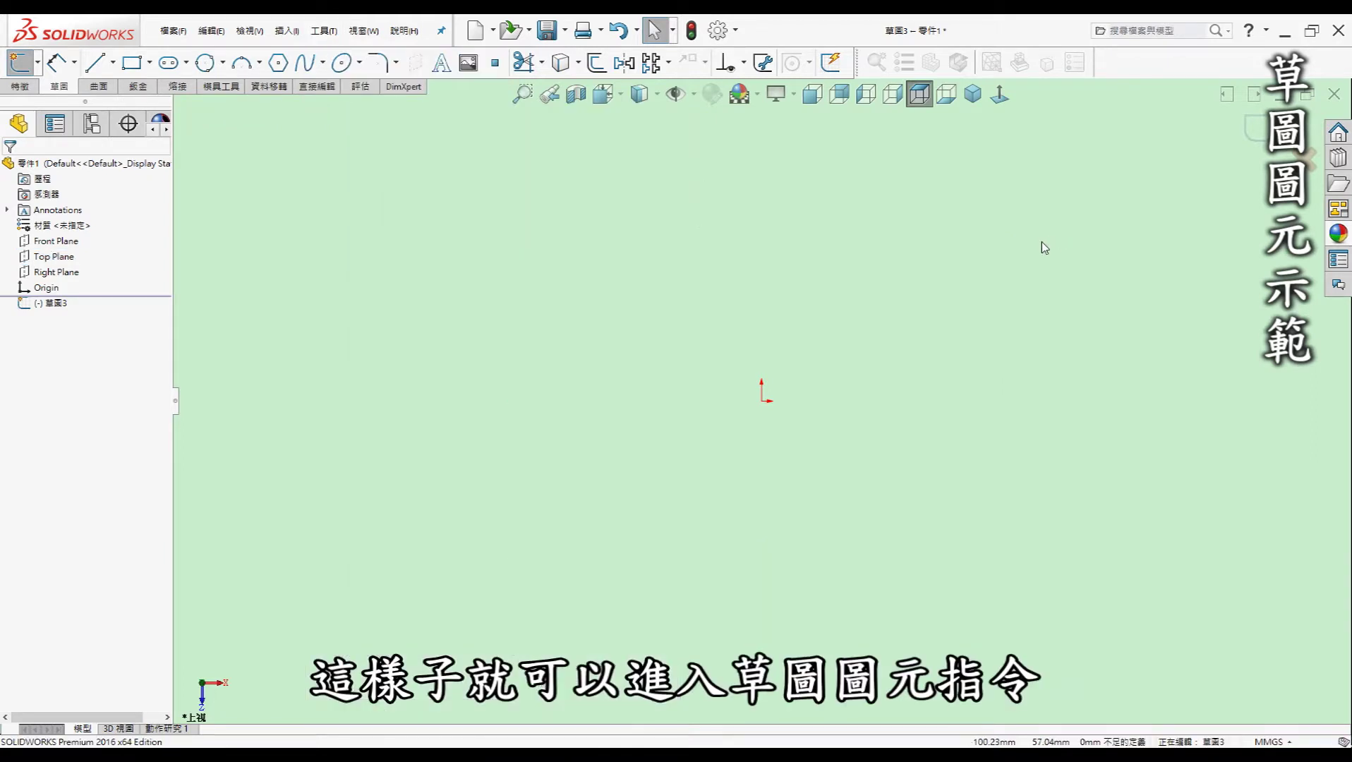
- Browse the Sketch command category under Tools > Customize > Commands, then close it
{"action": "left_click", "coordinate": [322, 31]}
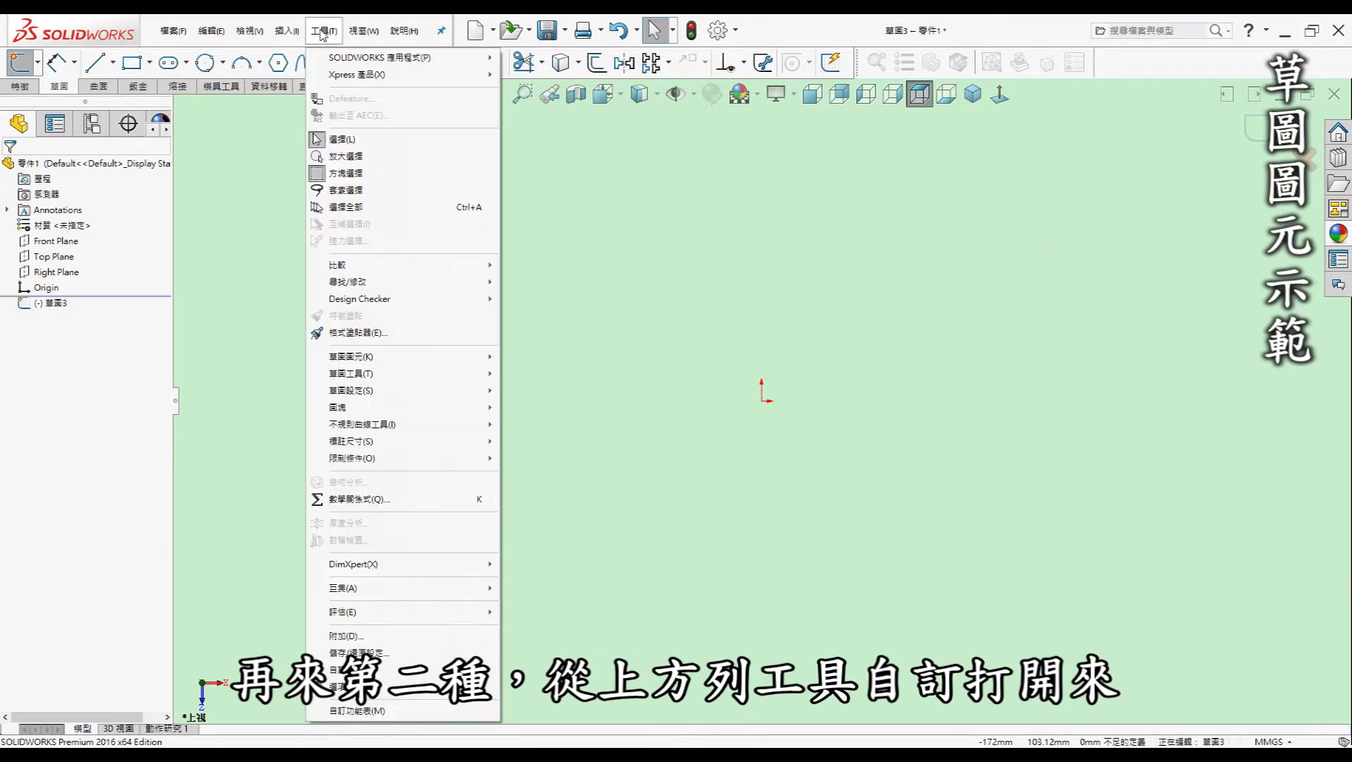
{"action": "left_click", "coordinate": [413, 679]}
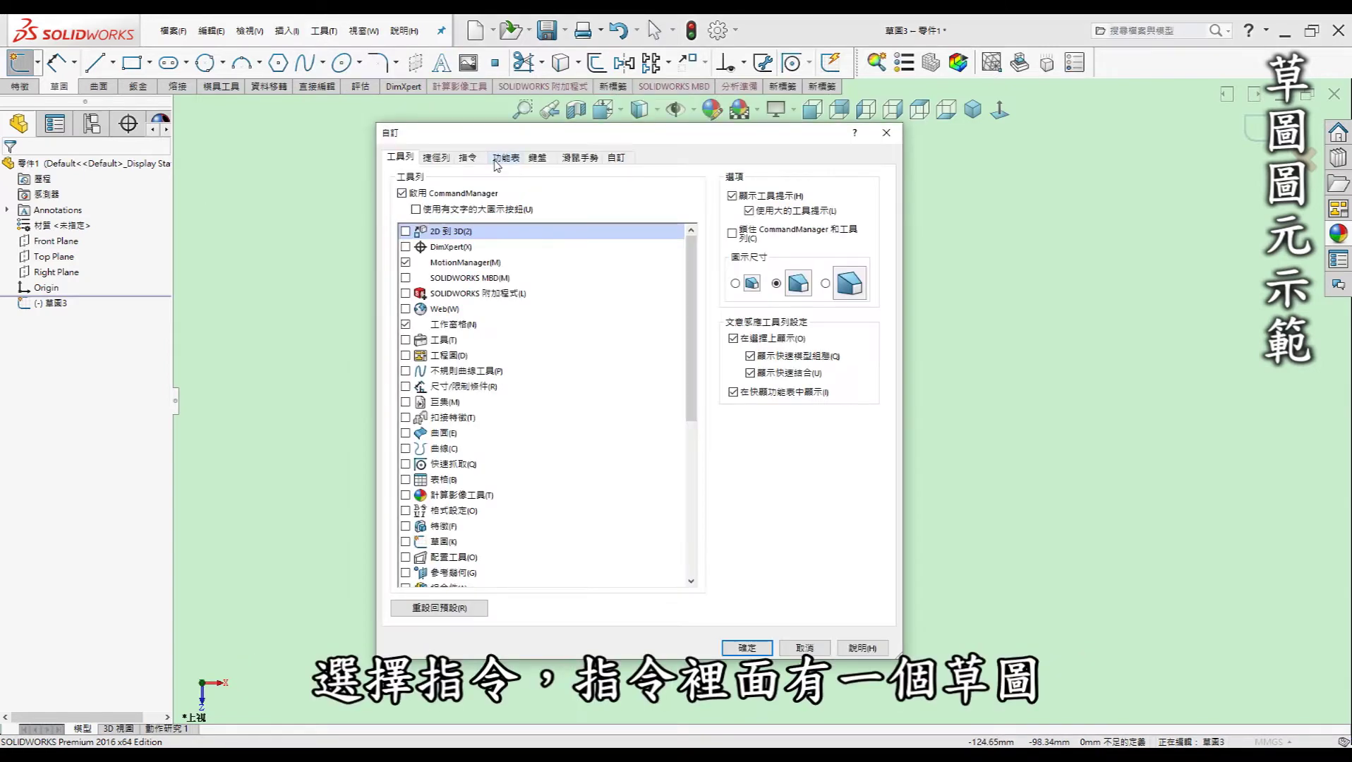
{"action": "left_click", "coordinate": [472, 158]}
{"action": "left_click", "coordinate": [443, 340]}
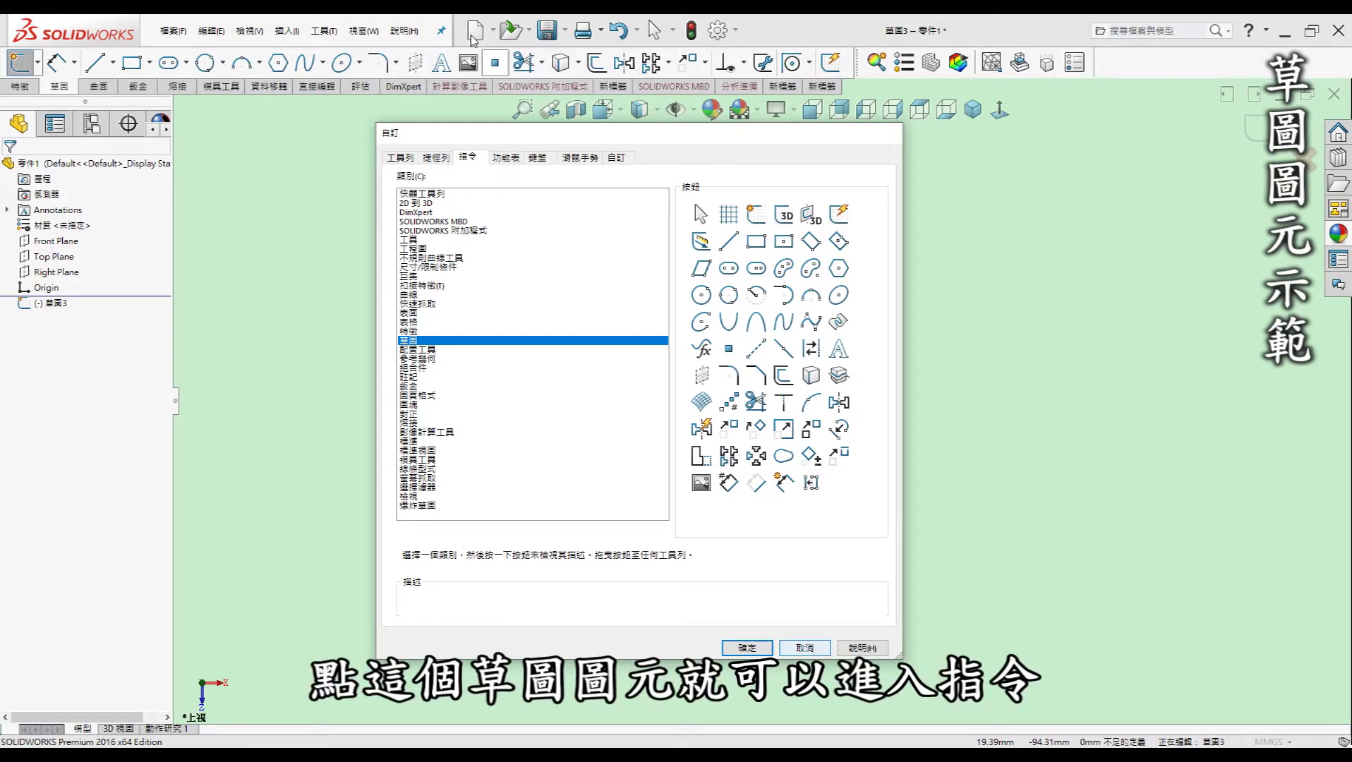
{"action": "key", "text": "Escape"}
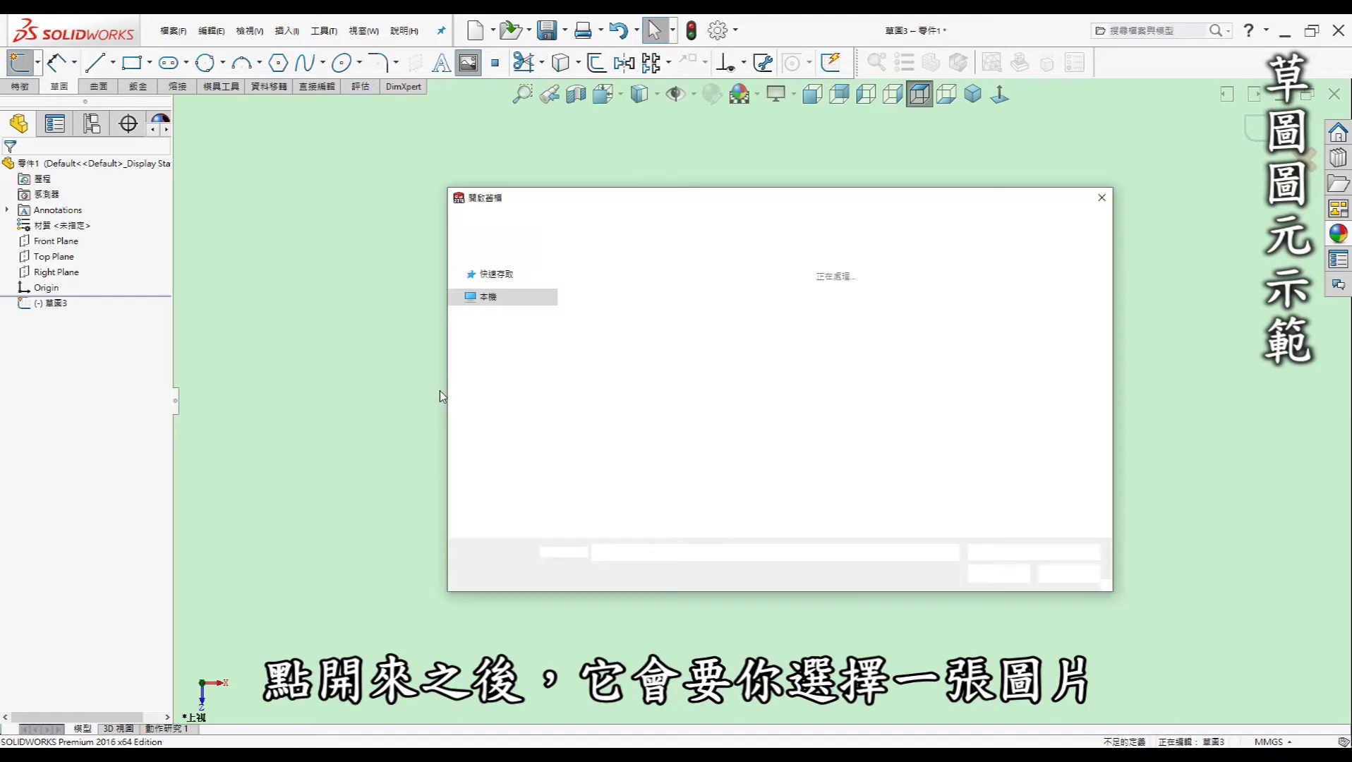
- Insert the pirate-flag image as a sketch picture, shrunk to about 100 mm wide
{"action": "left_click", "coordinate": [606, 330]}
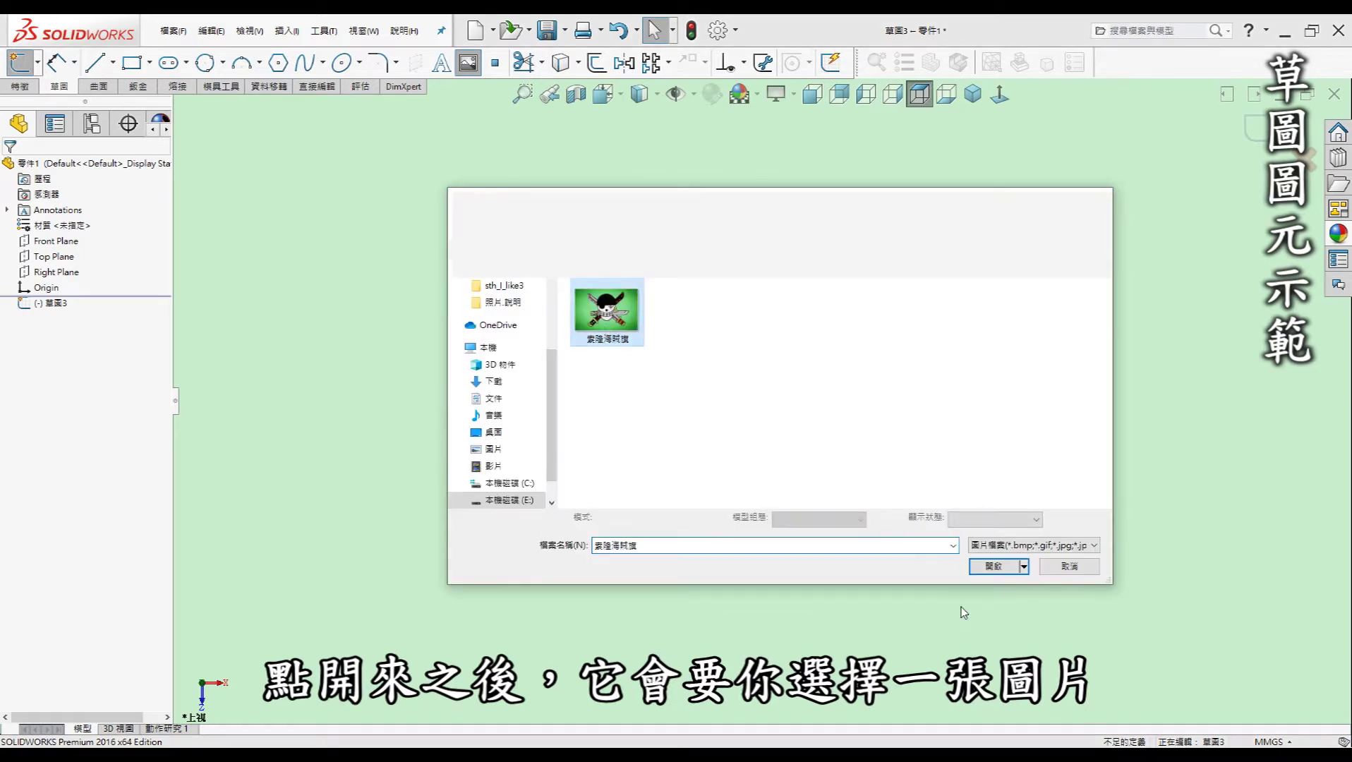
{"action": "left_click", "coordinate": [992, 572]}
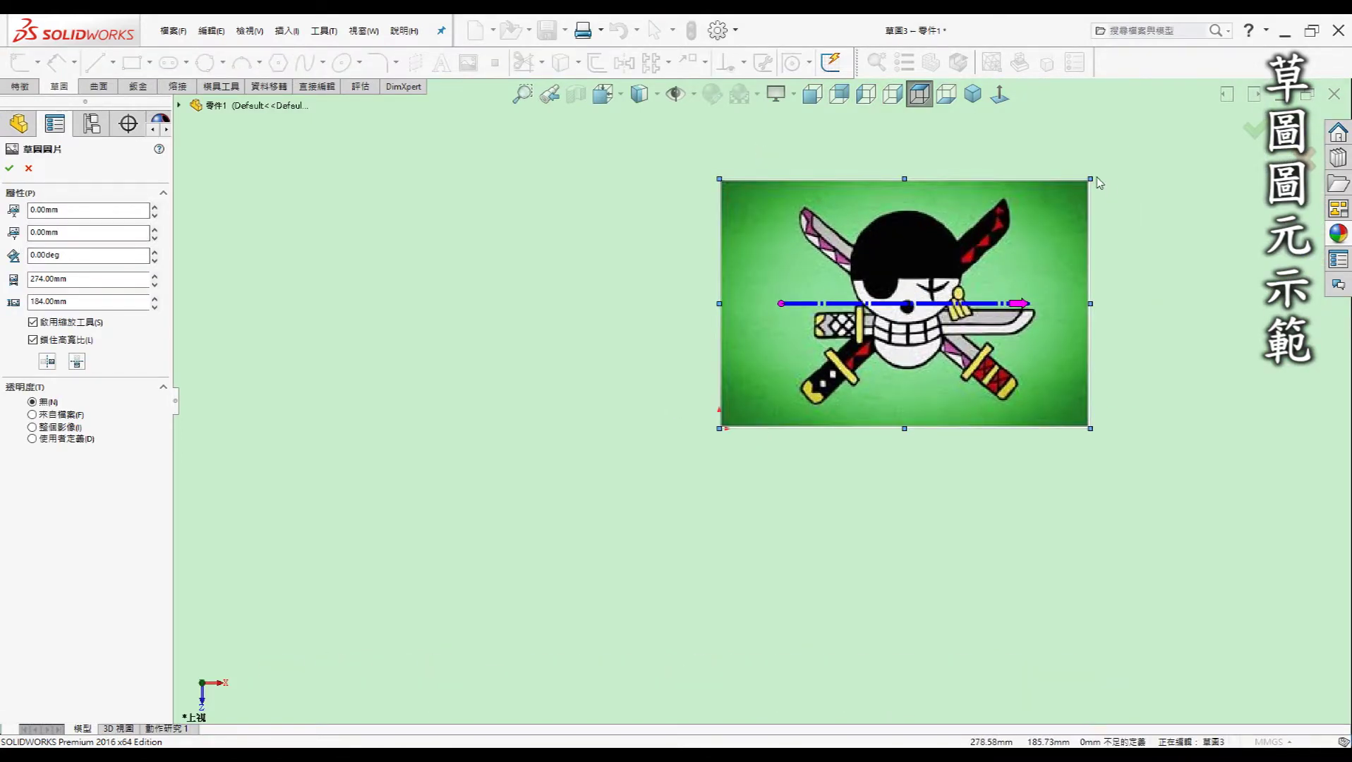
{"action": "left_click_drag", "start_coordinate": [1091, 181], "coordinate": [796, 337]}
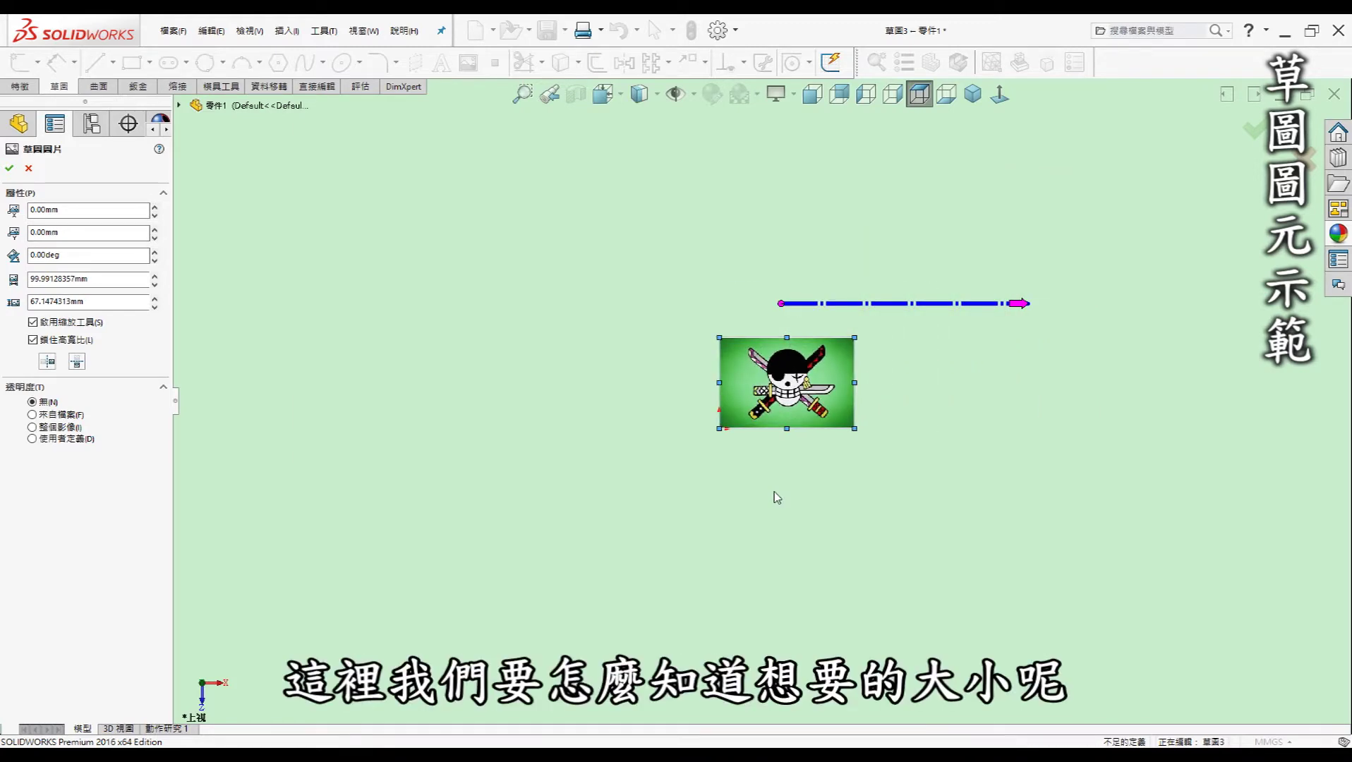
{"action": "scroll", "coordinate": [765, 366], "scroll_direction": "down", "scroll_amount": 5}
{"action": "key", "text": "Return"}
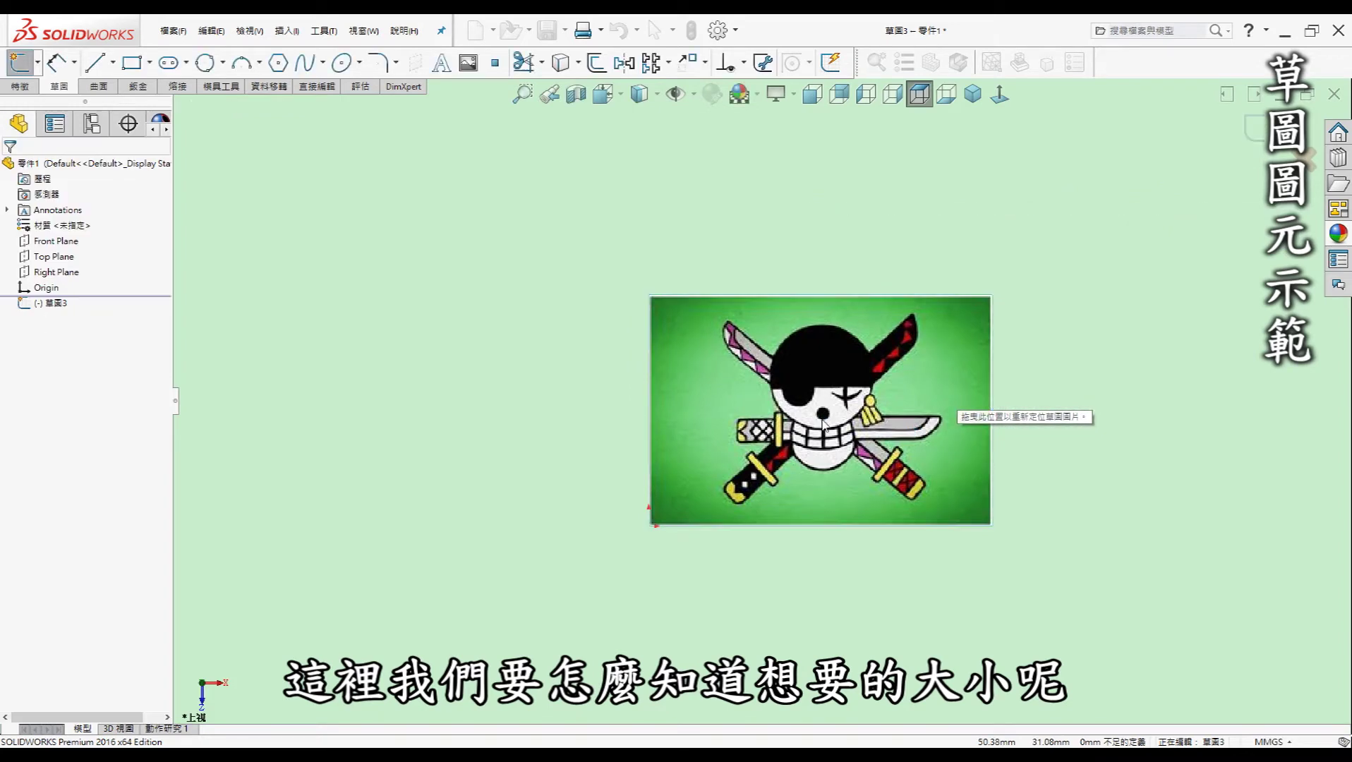
- Draw a circle centred on the sketch origin
{"action": "key", "text": "c"}
{"action": "left_click", "coordinate": [649, 526]}
{"action": "left_click", "coordinate": [688, 441]}
{"action": "key", "text": "Escape"}
- Dimension the circle to 60 mm diameter and make it construction geometry
{"action": "key", "text": "d"}
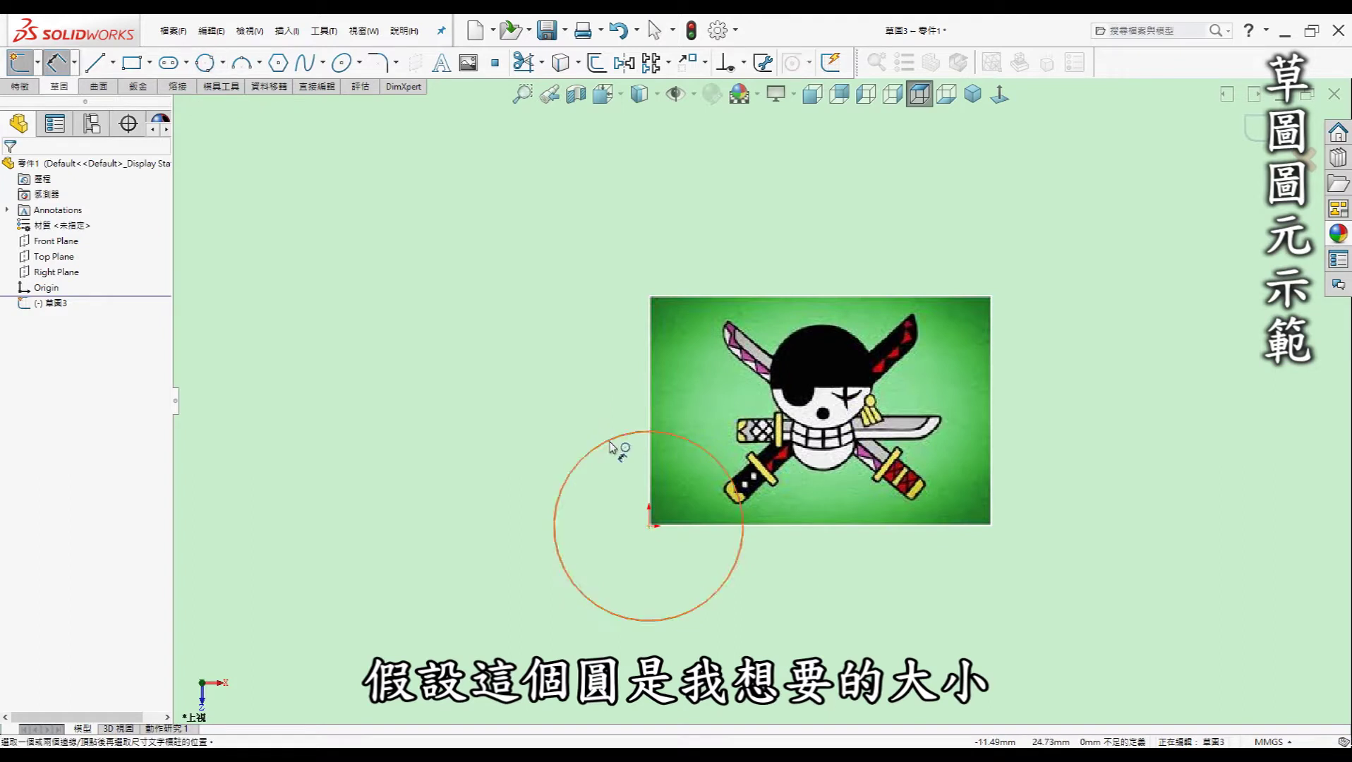
{"action": "left_click", "coordinate": [615, 444]}
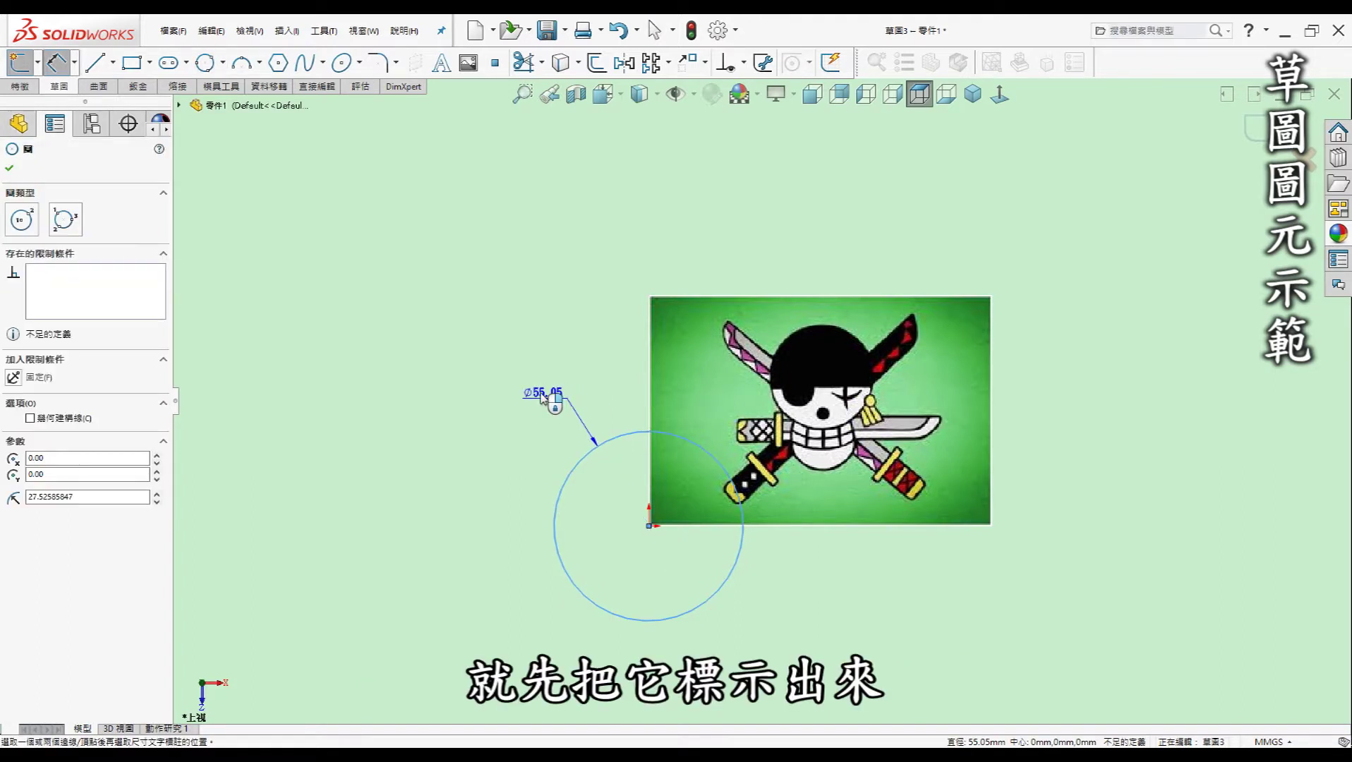
{"action": "left_click", "coordinate": [542, 398]}
{"action": "left_click", "coordinate": [549, 399]}
{"action": "type", "text": "60"}
{"action": "key", "text": "Return"}
{"action": "key", "text": "Escape"}
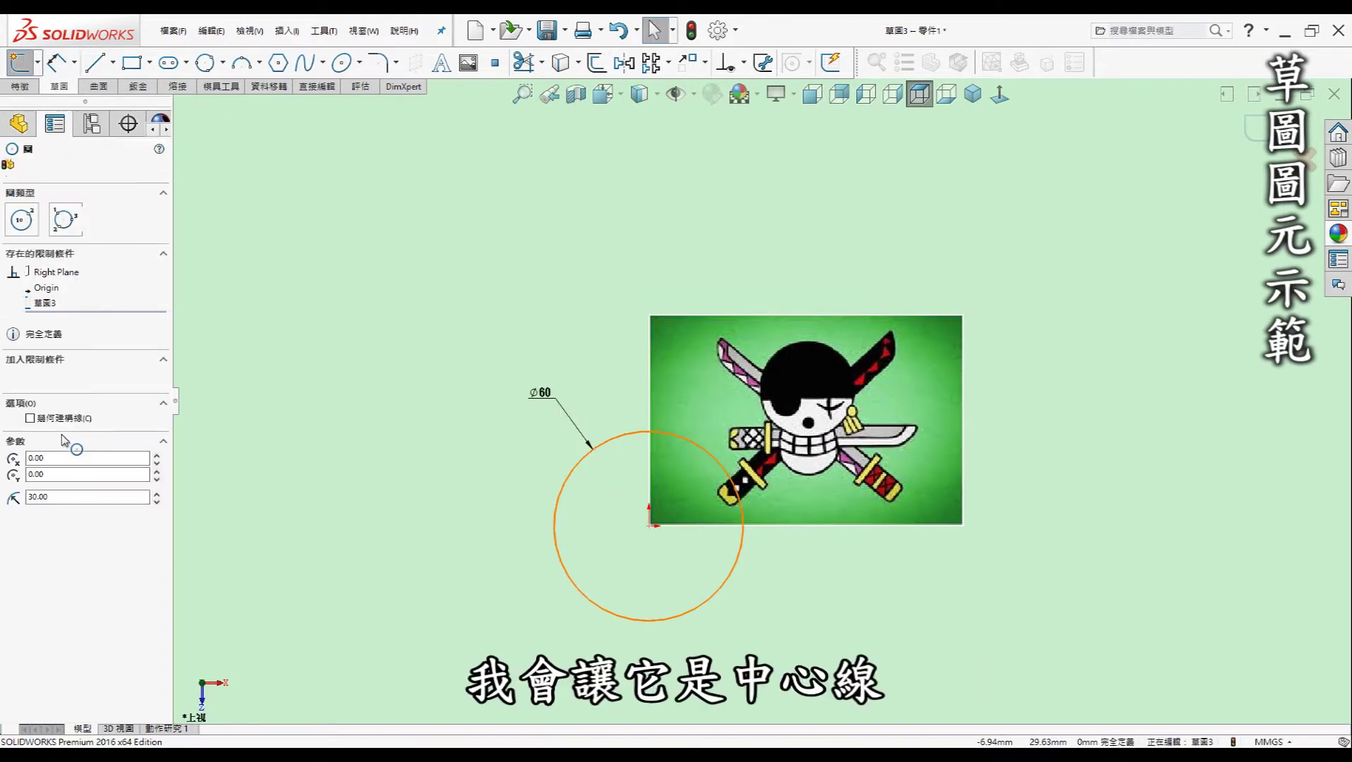
{"action": "left_click", "coordinate": [31, 358]}
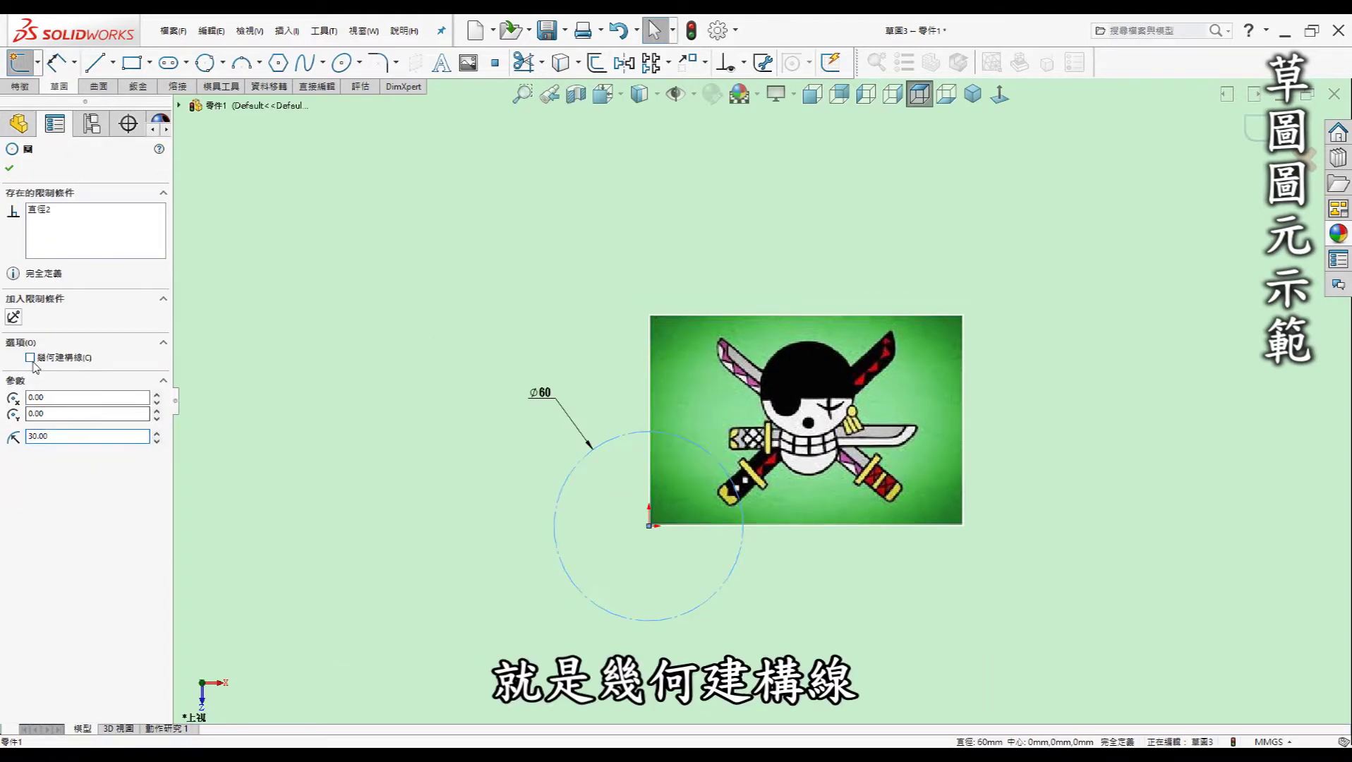
{"action": "left_click", "coordinate": [327, 409]}
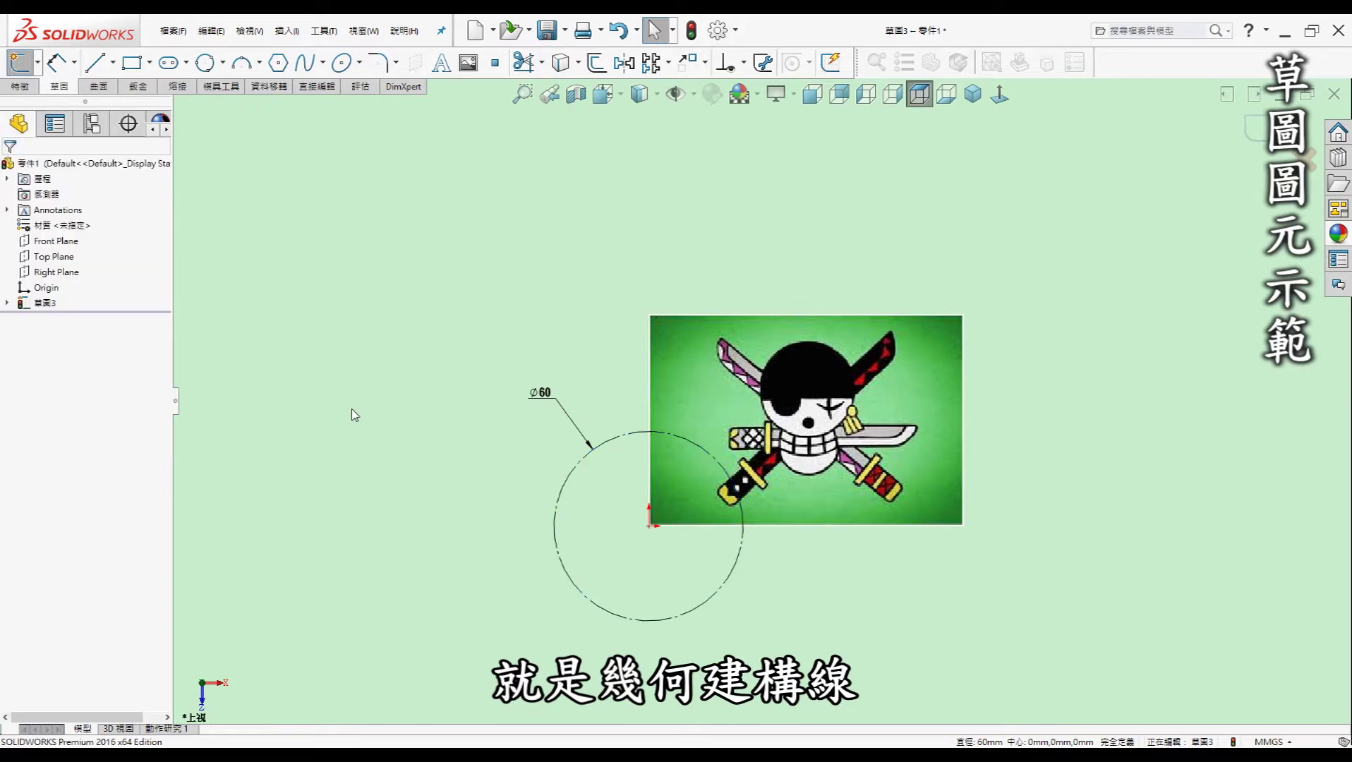
- Drag the sketch picture over the Ø60 circle, shrinking it so the emblem fits
{"action": "double_click", "coordinate": [798, 451]}
{"action": "left_click_drag", "start_coordinate": [806, 451], "coordinate": [652, 551]}
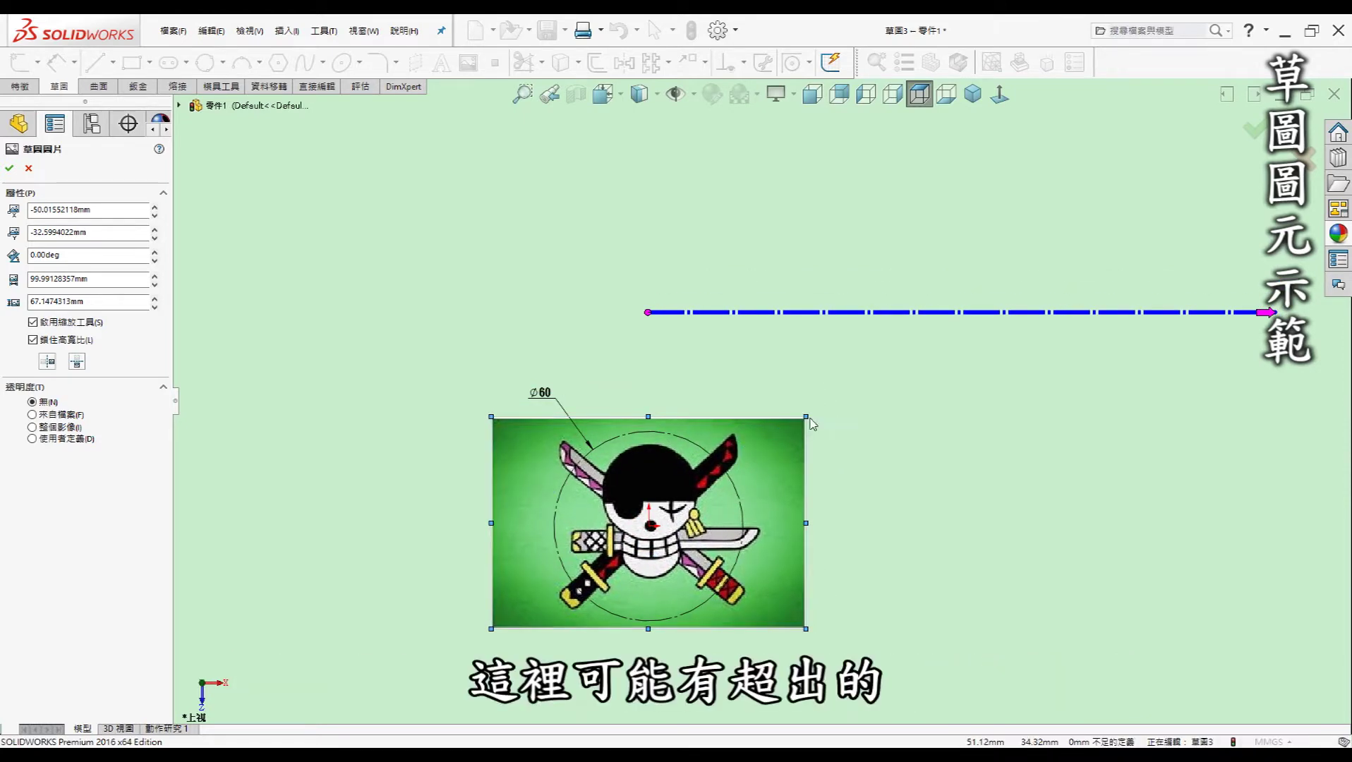
{"action": "left_click_drag", "start_coordinate": [805, 417], "coordinate": [766, 445]}
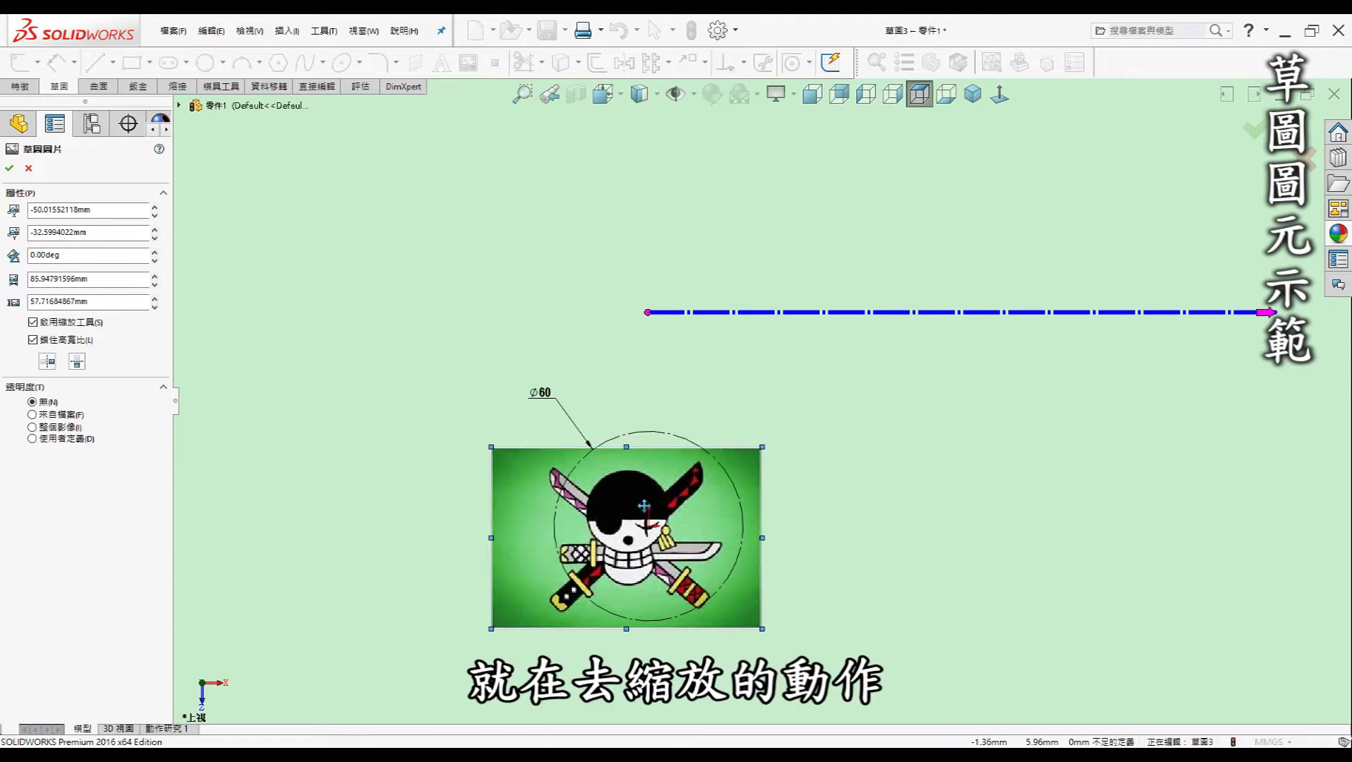
{"action": "left_click_drag", "start_coordinate": [647, 499], "coordinate": [675, 491]}
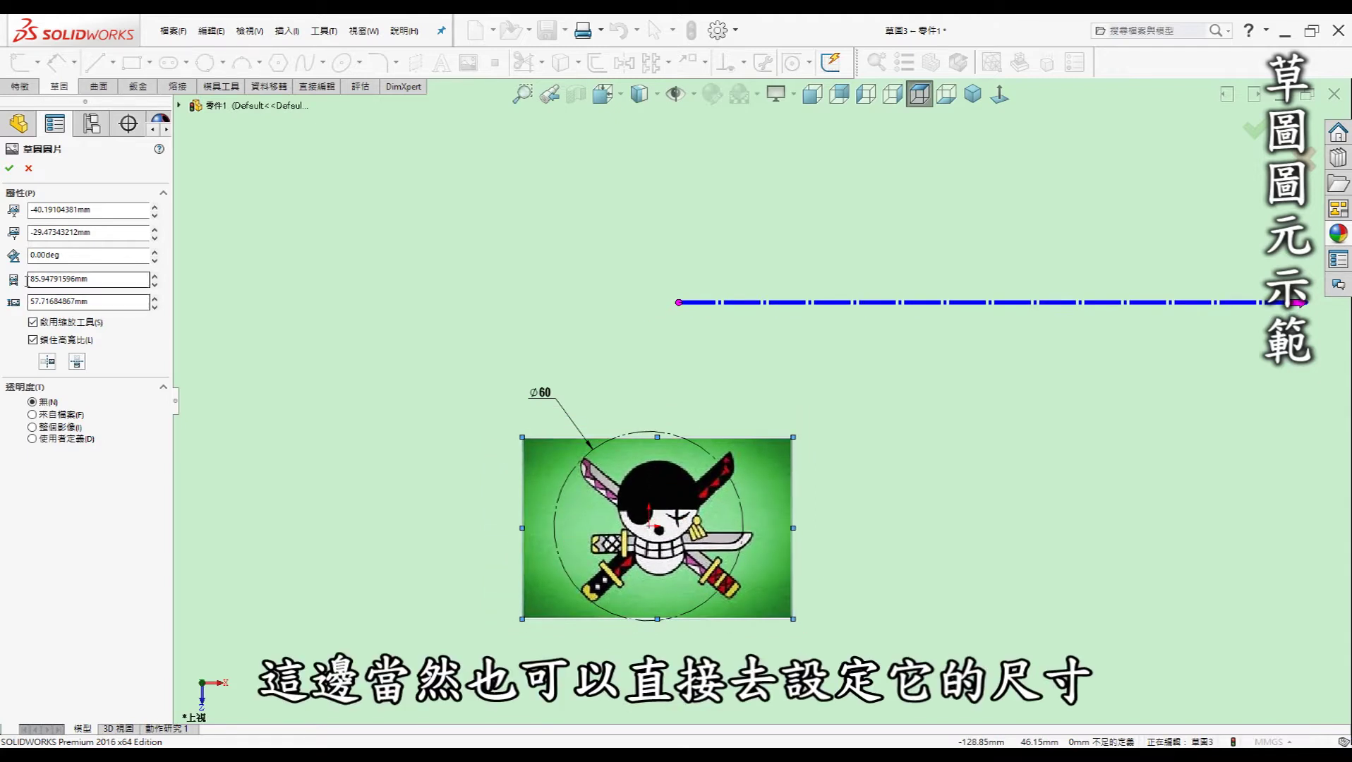
- Set the picture width to 80 mm, then 75 mm with aspect ratio locked
{"action": "type", "text": "80"}
{"action": "key", "text": "Return"}
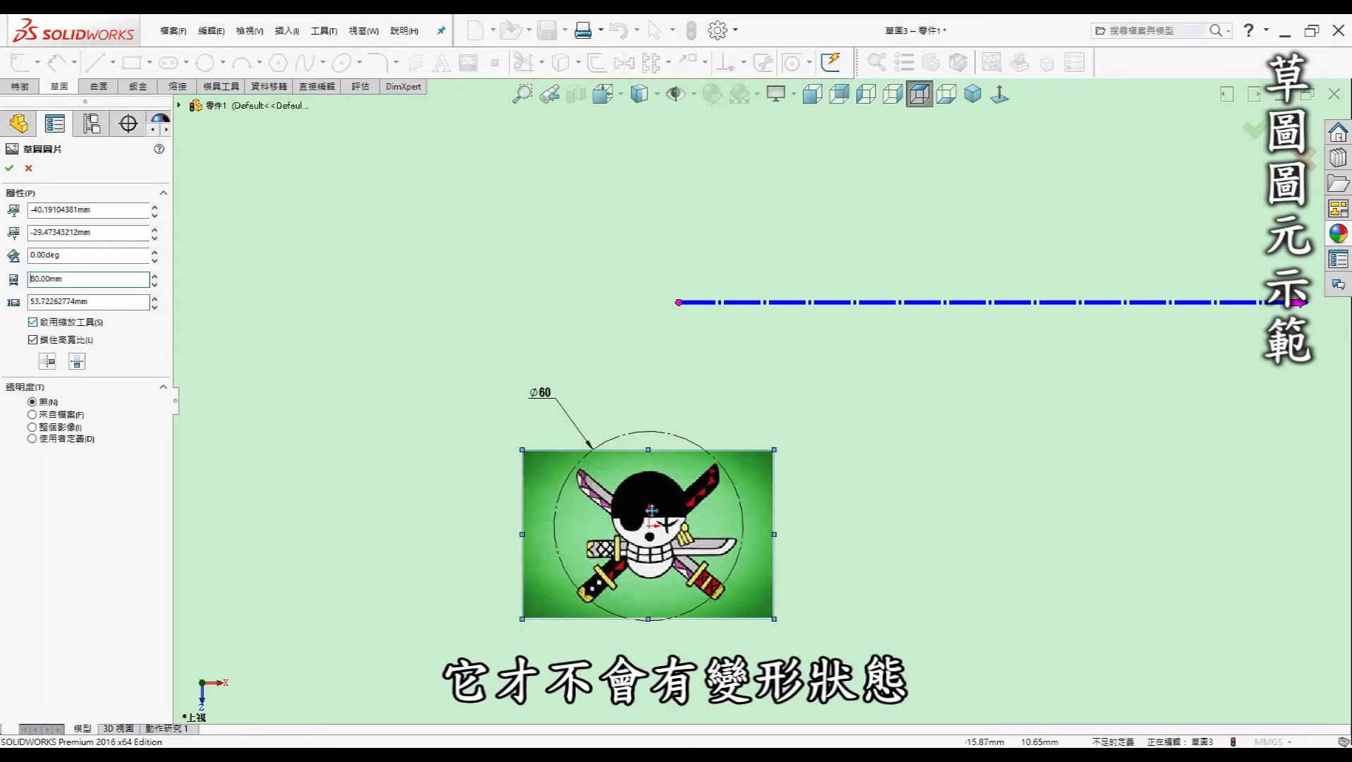
{"action": "double_click", "coordinate": [89, 281]}
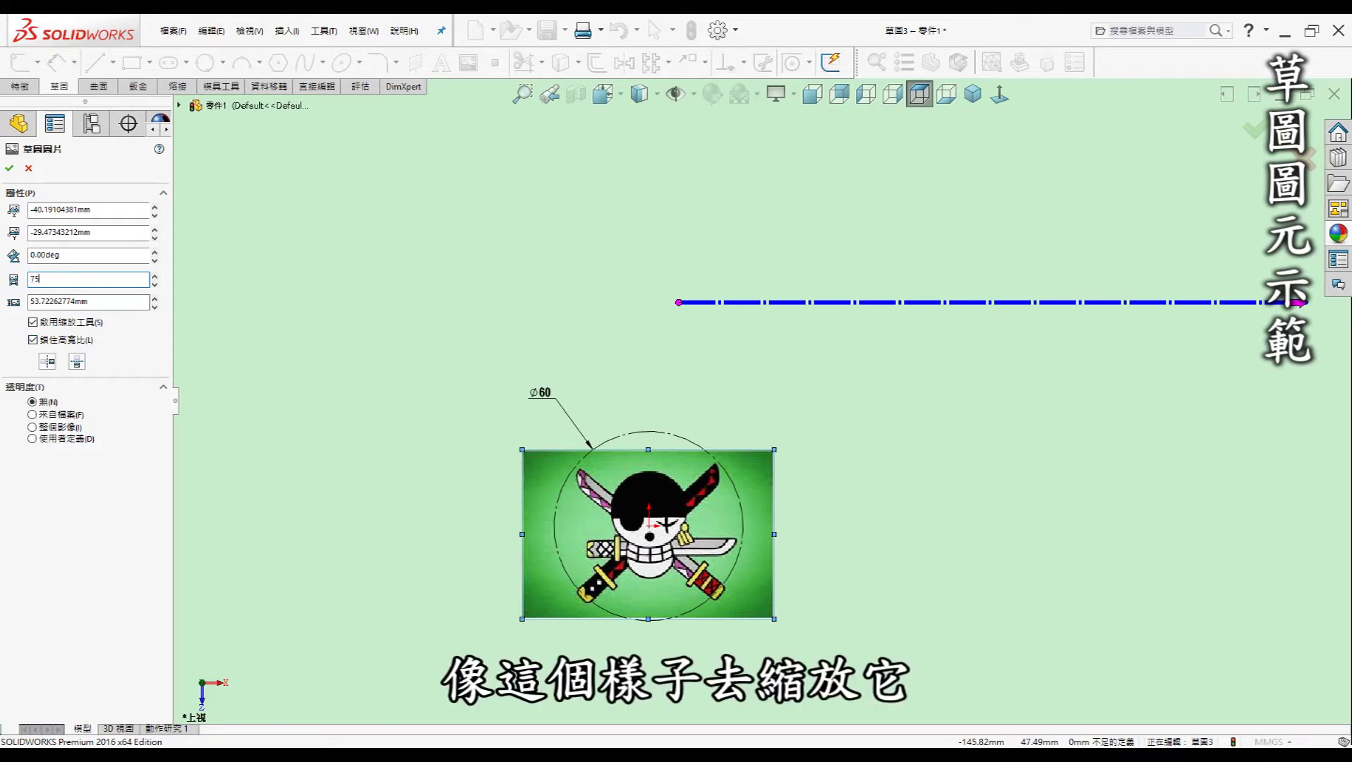
{"action": "type", "text": "75"}
{"action": "key", "text": "Return"}
- Nudge the picture so the skull sits over the circle and finish placing it
{"action": "left_click_drag", "start_coordinate": [633, 538], "coordinate": [640, 523]}
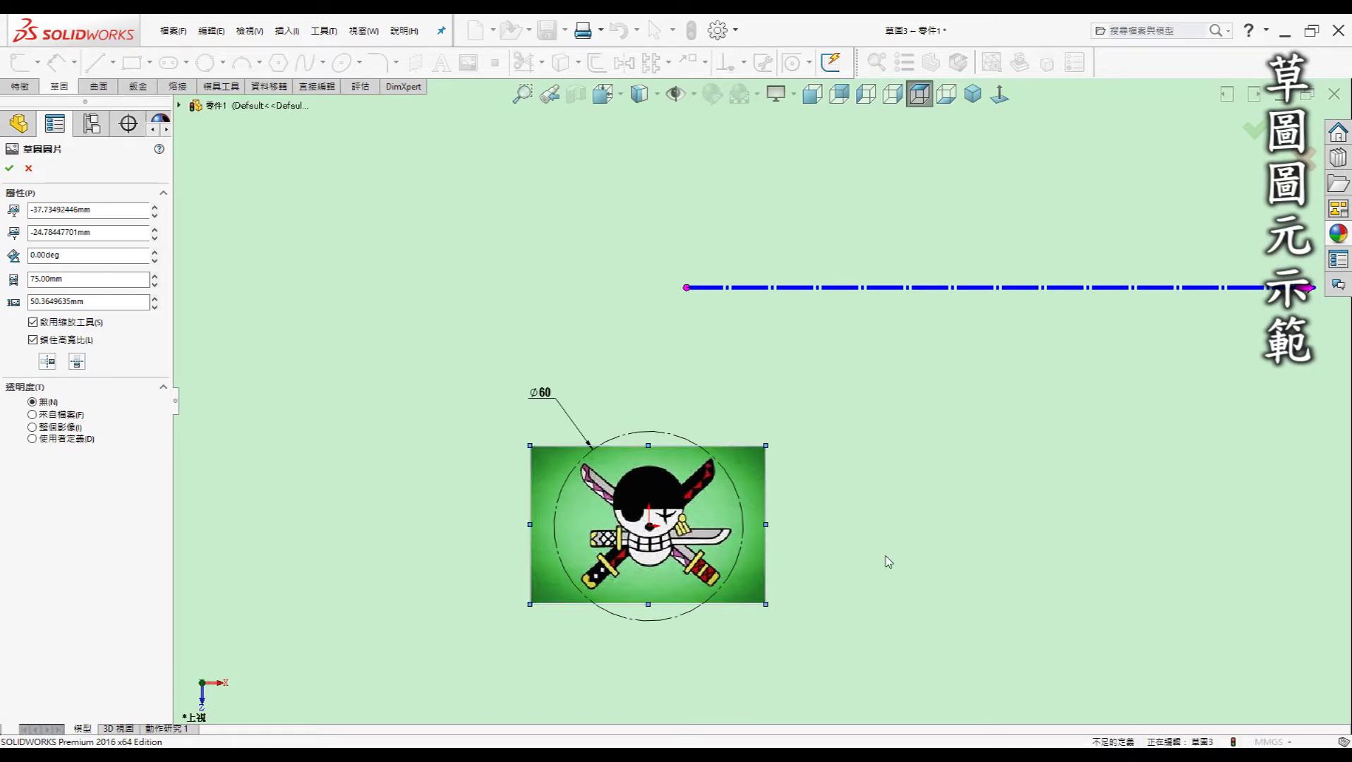
{"action": "scroll", "coordinate": [882, 487], "scroll_direction": "down", "scroll_amount": 2}
{"action": "scroll", "coordinate": [875, 487], "scroll_direction": "down", "scroll_amount": 2}
{"action": "scroll", "coordinate": [674, 439], "scroll_direction": "up", "scroll_amount": 10}
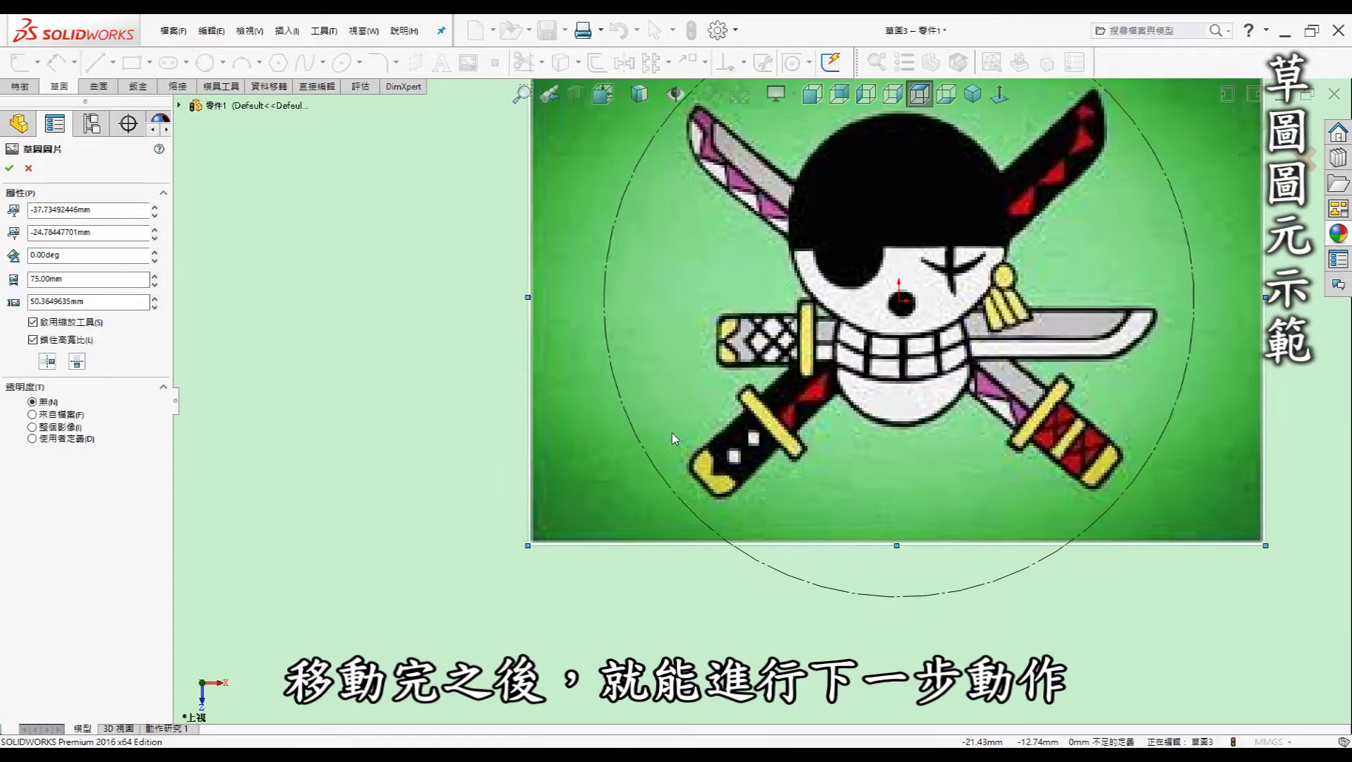
{"action": "scroll", "coordinate": [755, 402], "scroll_direction": "down", "scroll_amount": 3}
{"action": "scroll", "coordinate": [762, 403], "scroll_direction": "down", "scroll_amount": 2}
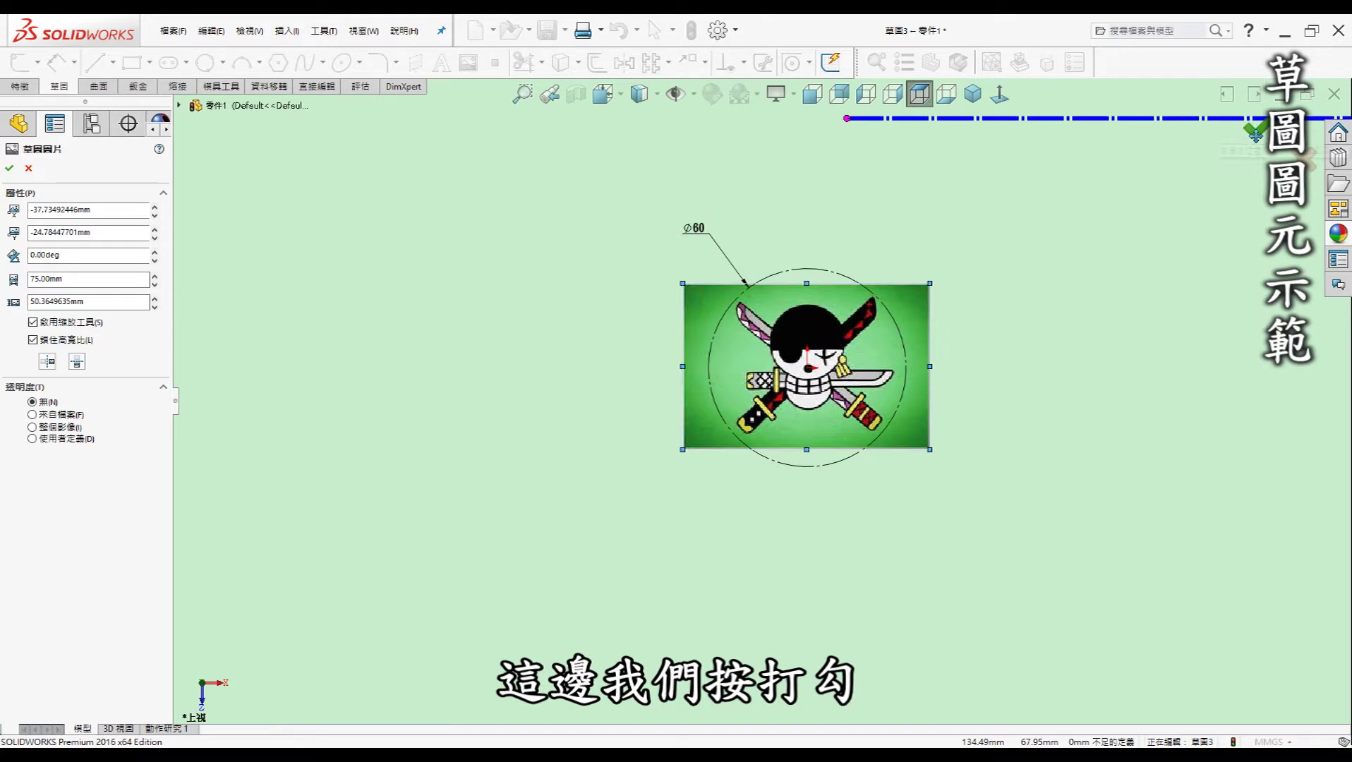
{"action": "left_click", "coordinate": [1255, 133]}
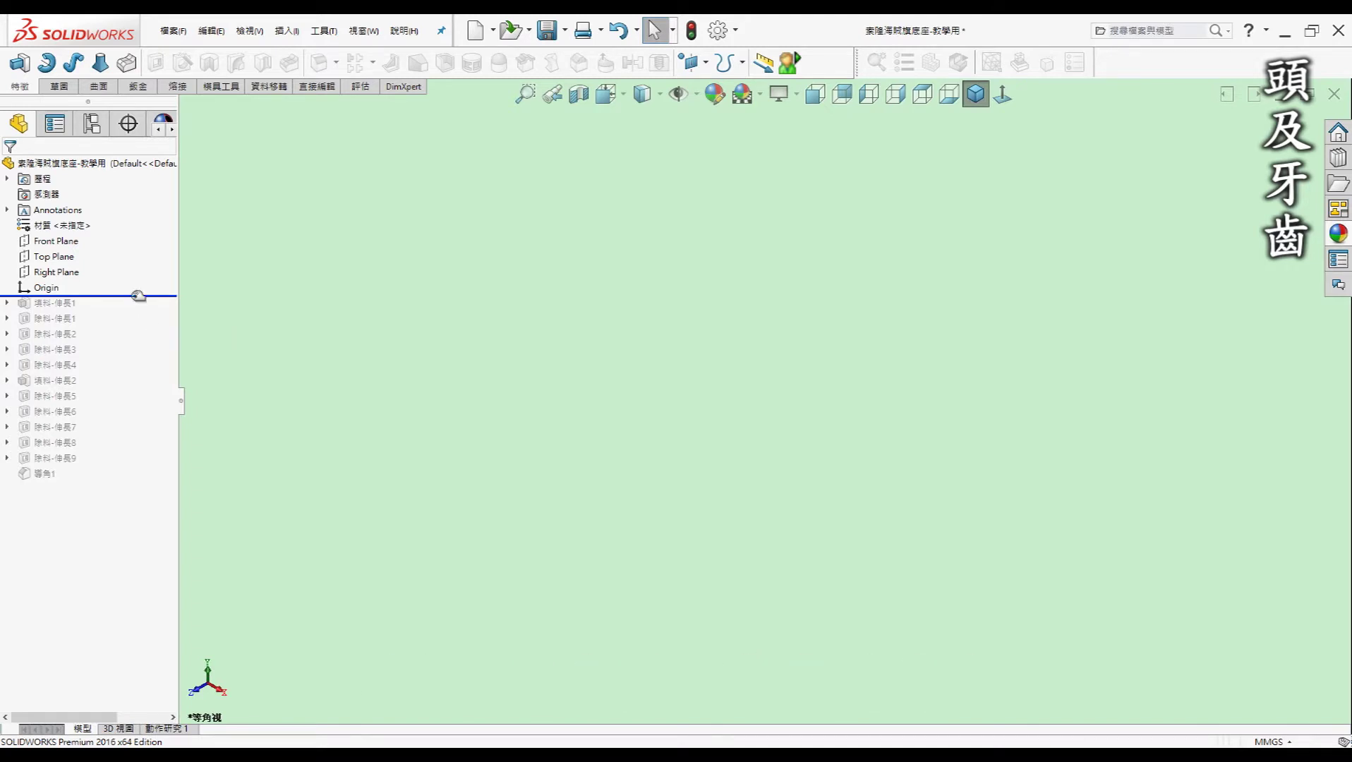
- Roll back to the plain disc, measure its 4 mm thickness, then restore Cut-Extrude1
{"action": "left_click_drag", "start_coordinate": [139, 295], "coordinate": [129, 311]}
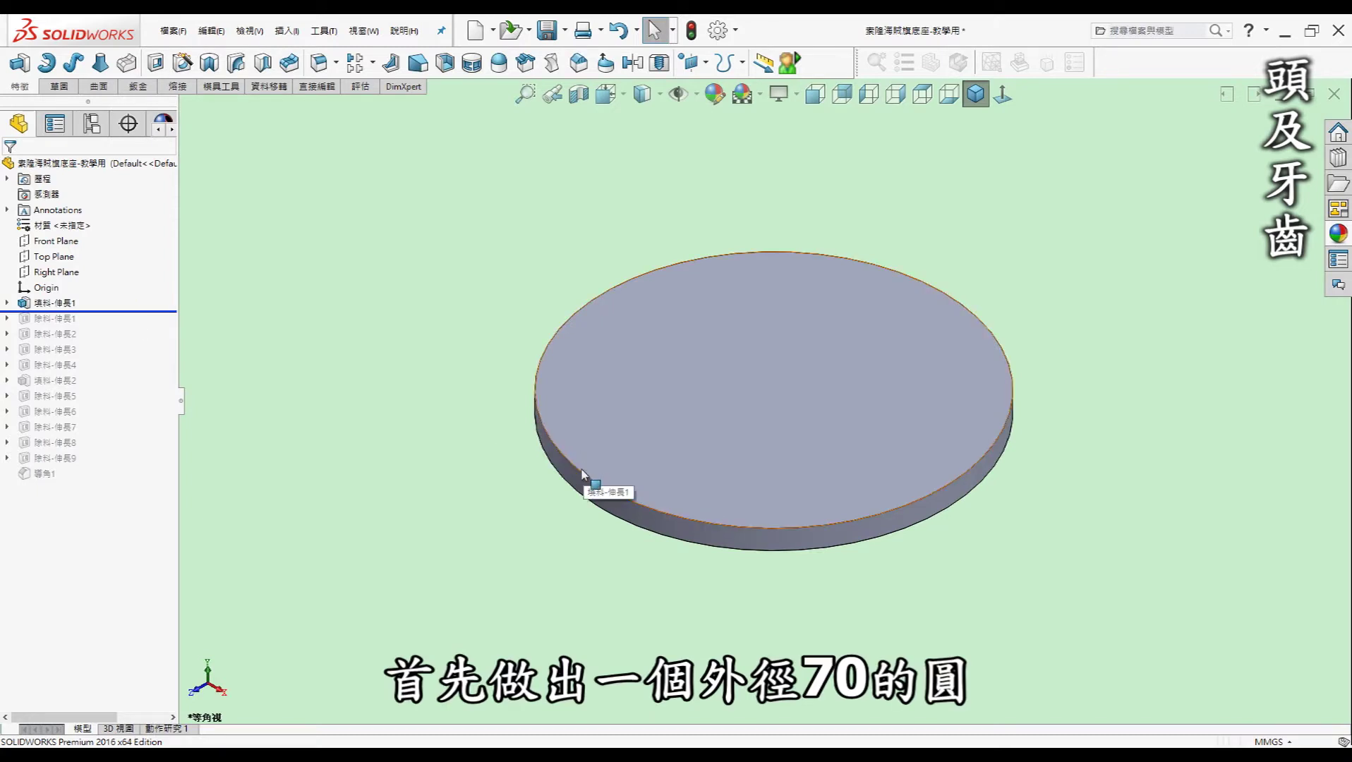
{"action": "key", "text": "m"}
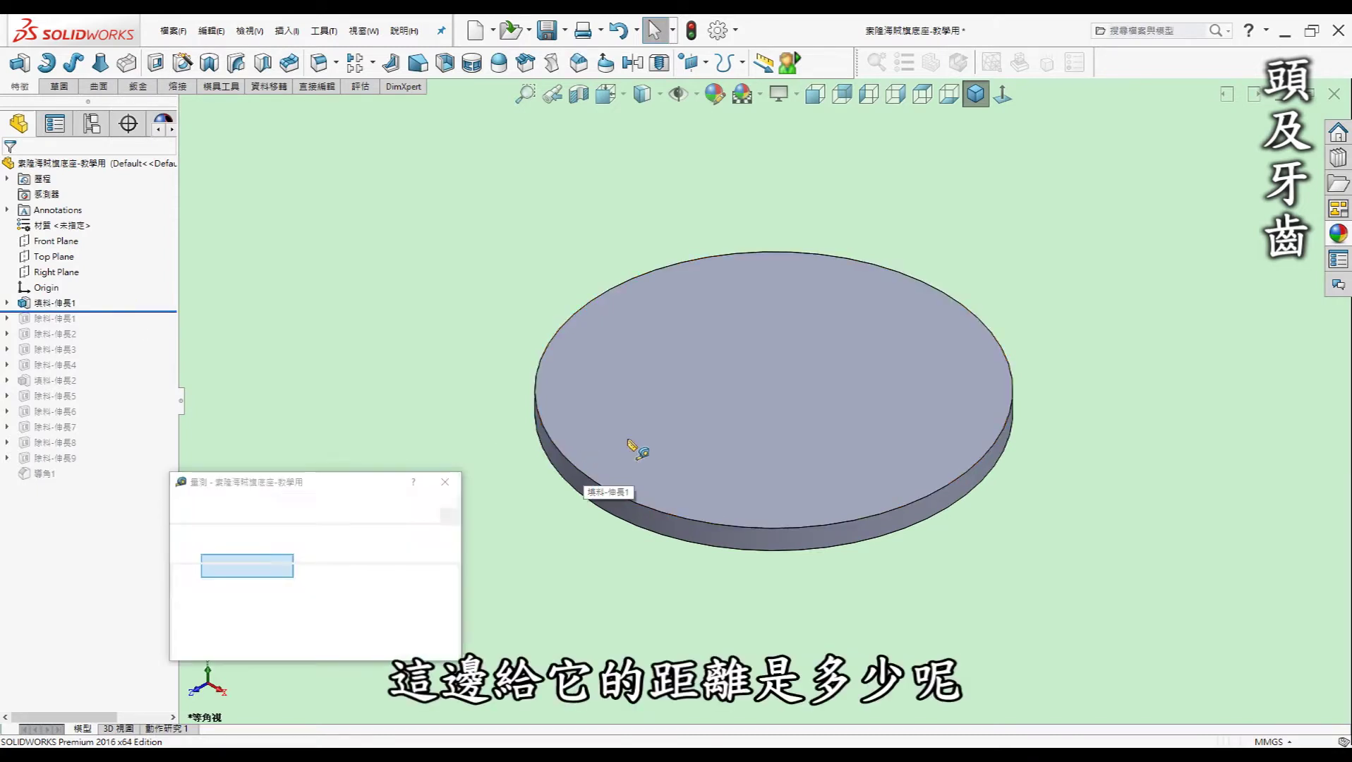
{"action": "left_click", "coordinate": [639, 447]}
{"action": "middle_click_drag", "start_coordinate": [635, 444], "coordinate": [681, 395]}
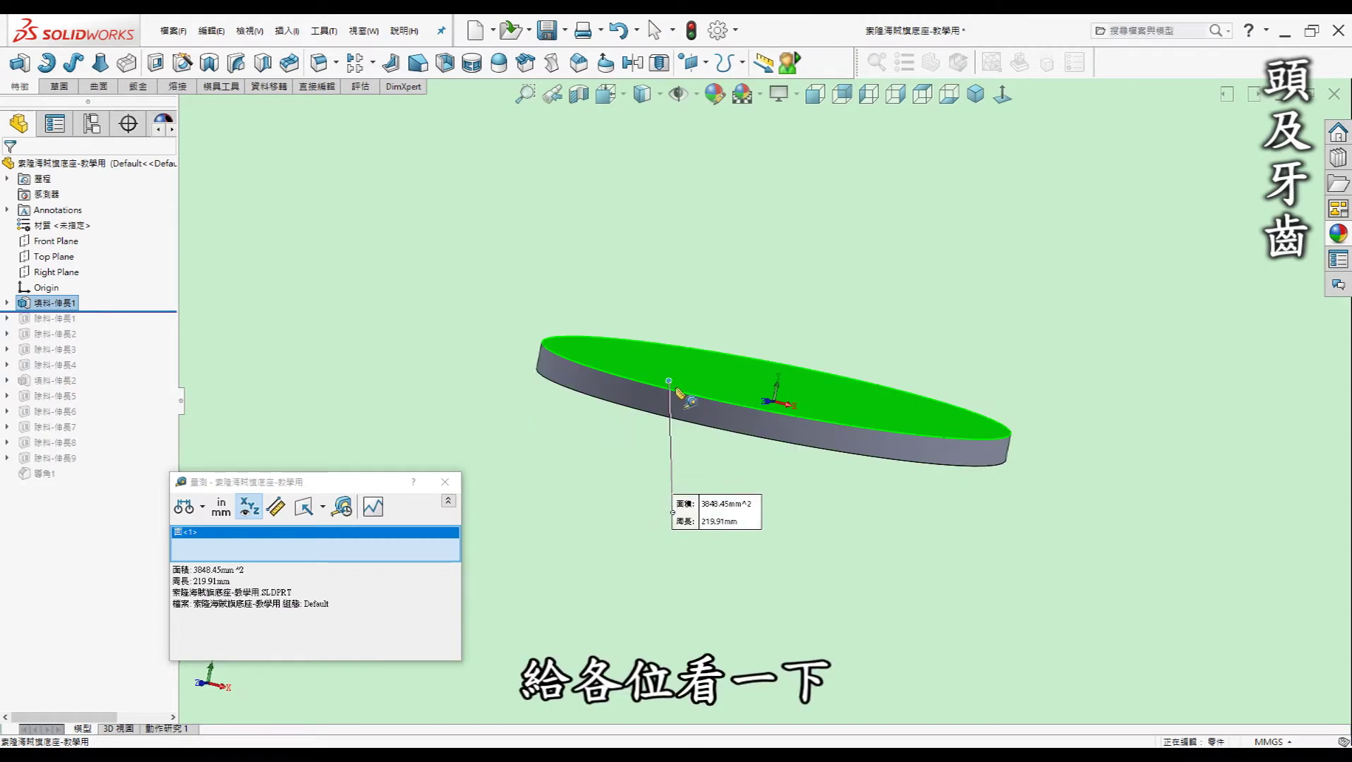
{"action": "key", "text": "ctrl+6"}
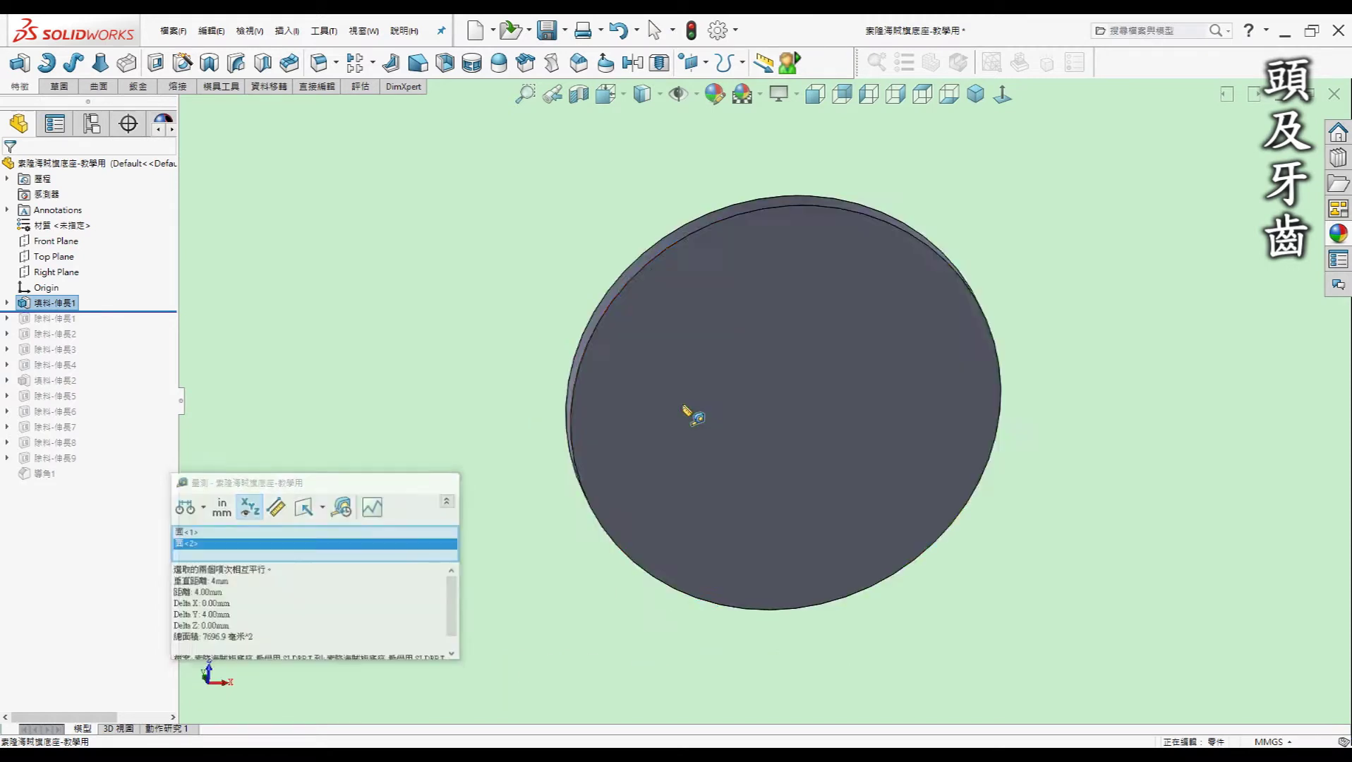
{"action": "key", "text": "Escape"}
{"action": "key", "text": "ctrl+7"}
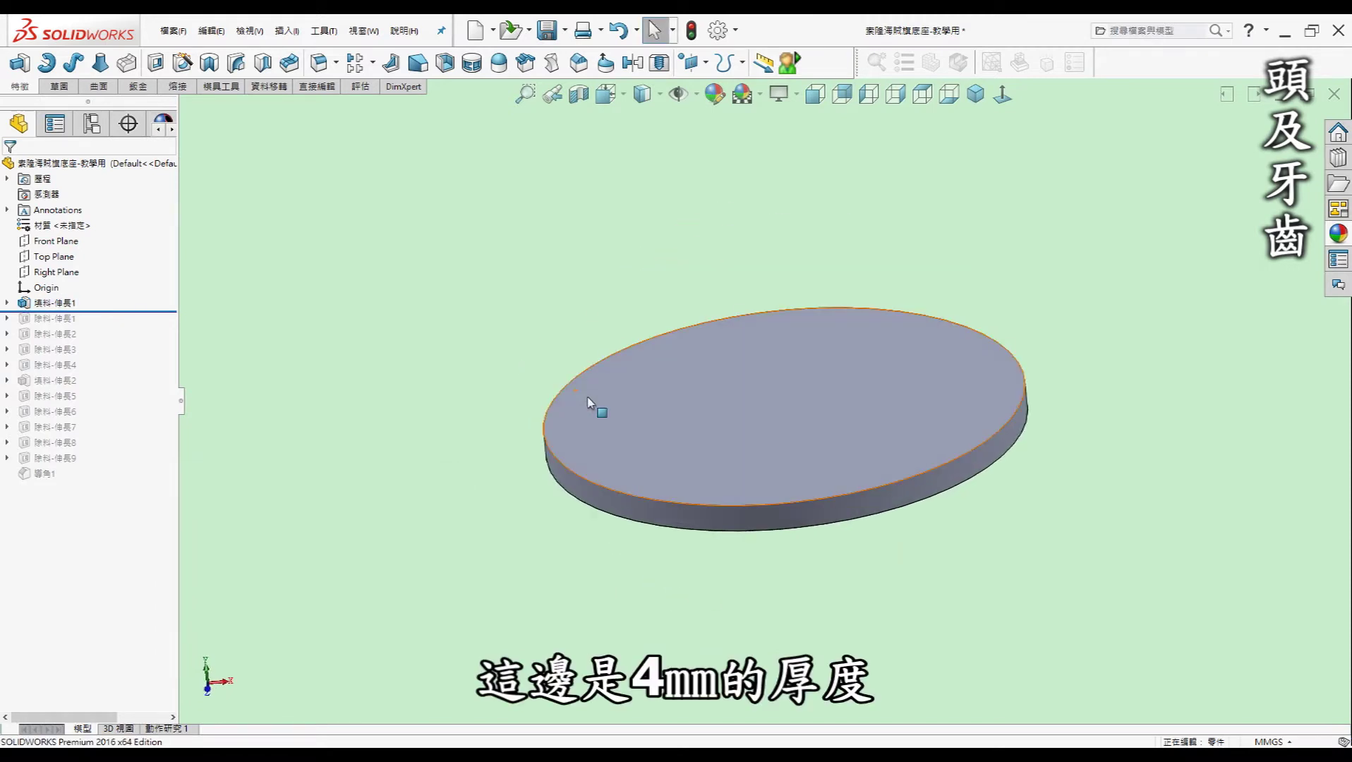
{"action": "left_click_drag", "start_coordinate": [106, 312], "coordinate": [106, 326]}
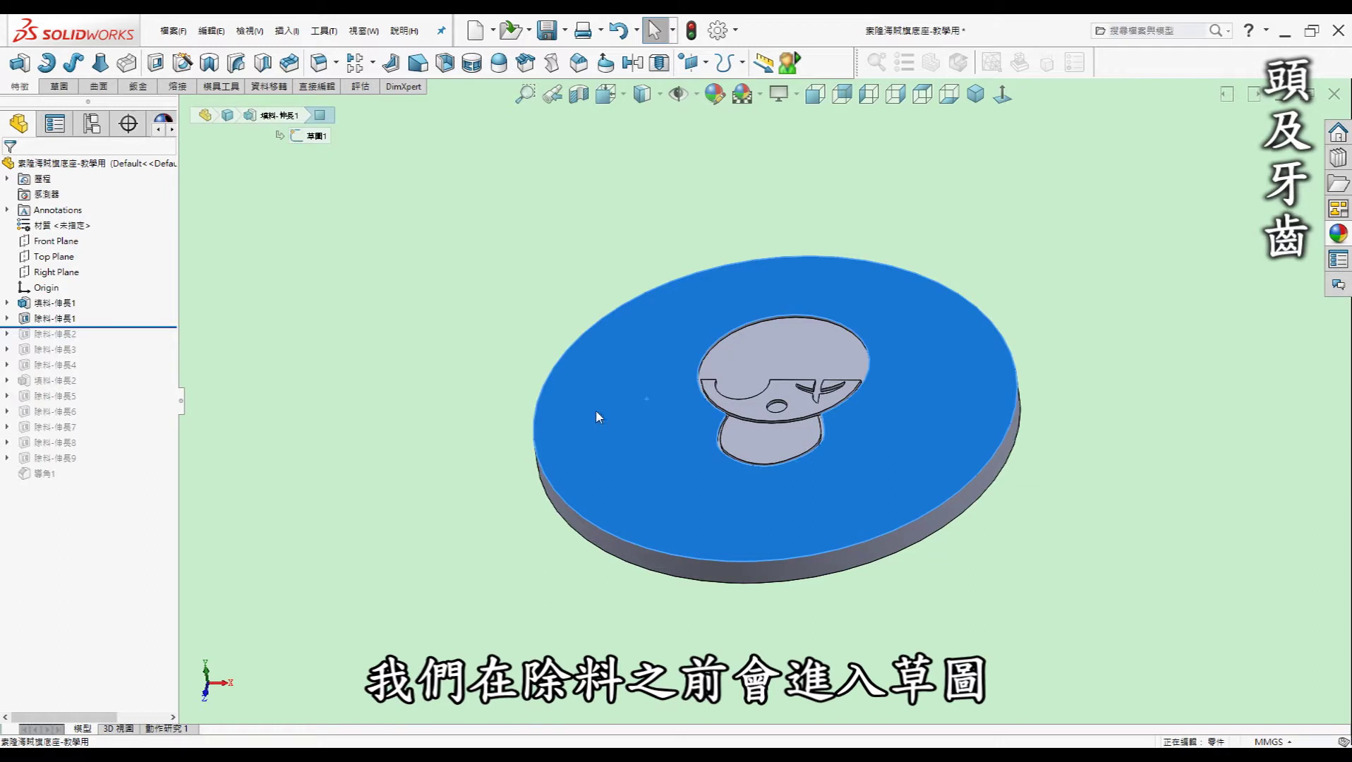
{"action": "left_click", "coordinate": [7, 318]}
{"action": "left_click", "coordinate": [63, 334]}
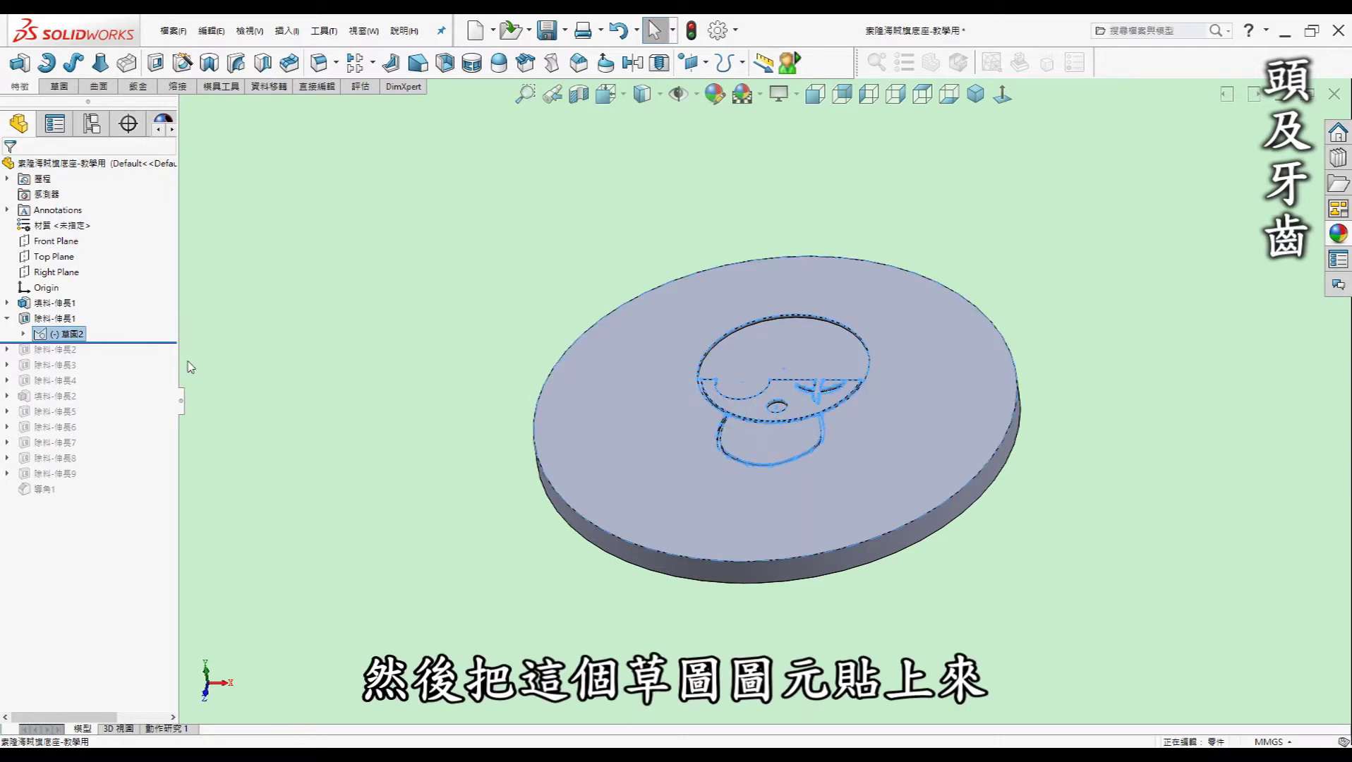
{"action": "left_click", "coordinate": [626, 215]}
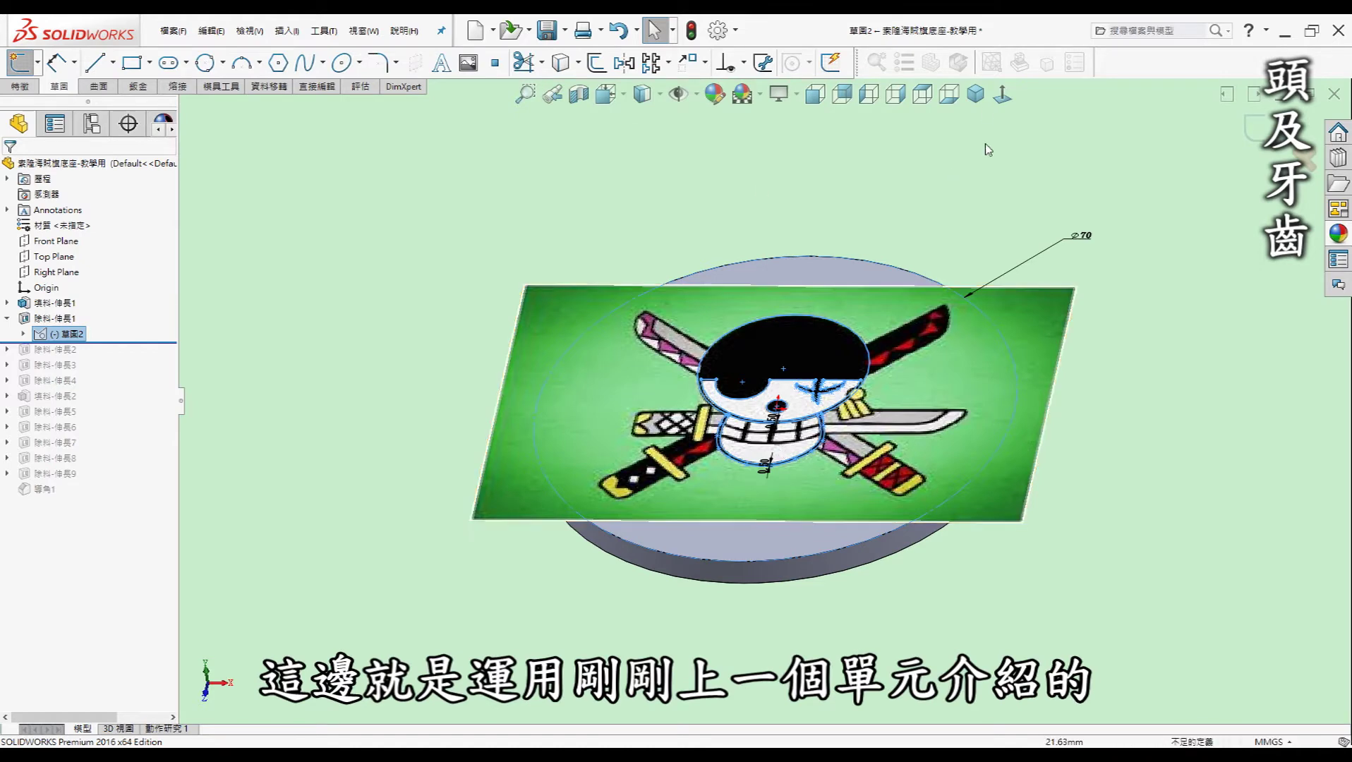
{"action": "left_click", "coordinate": [1003, 97]}
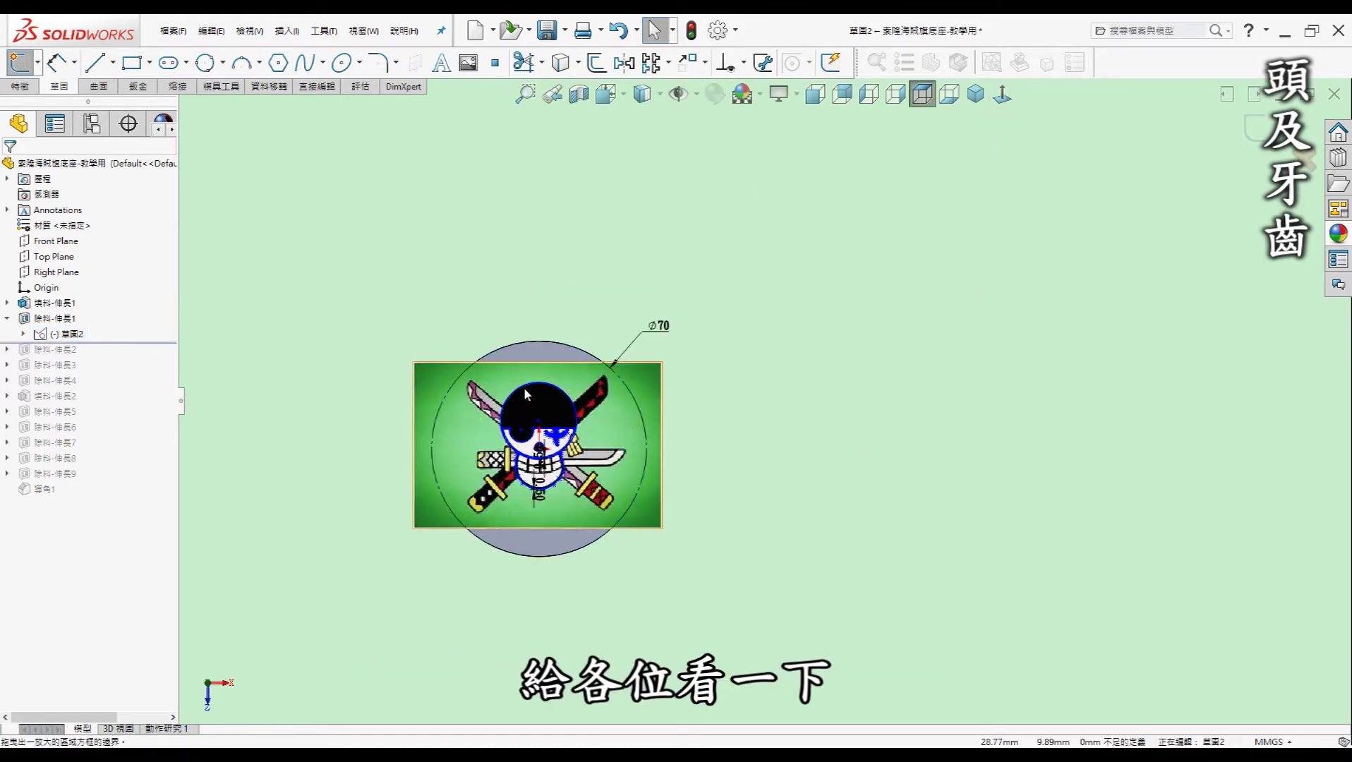
{"action": "left_click", "coordinate": [526, 93]}
{"action": "left_click_drag", "start_coordinate": [432, 344], "coordinate": [682, 550]}
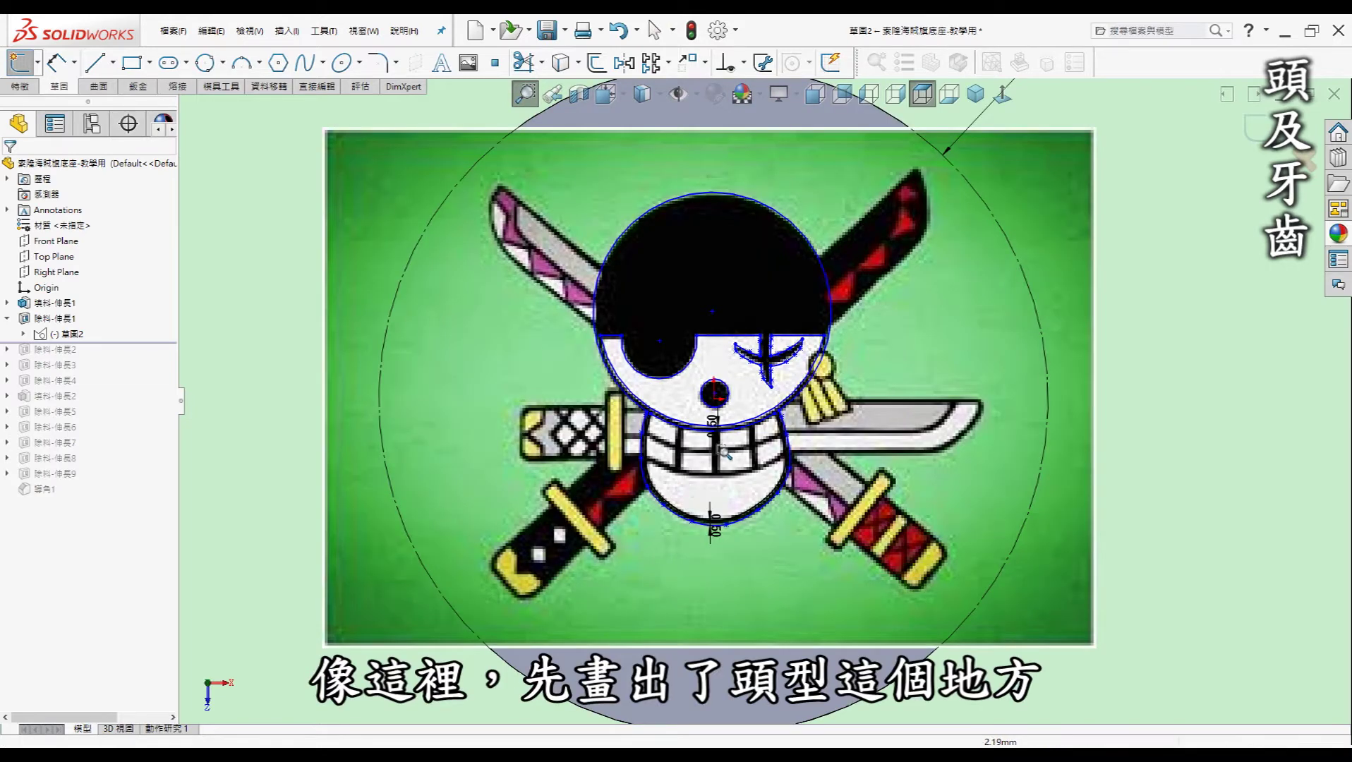
{"action": "key", "text": "Escape"}
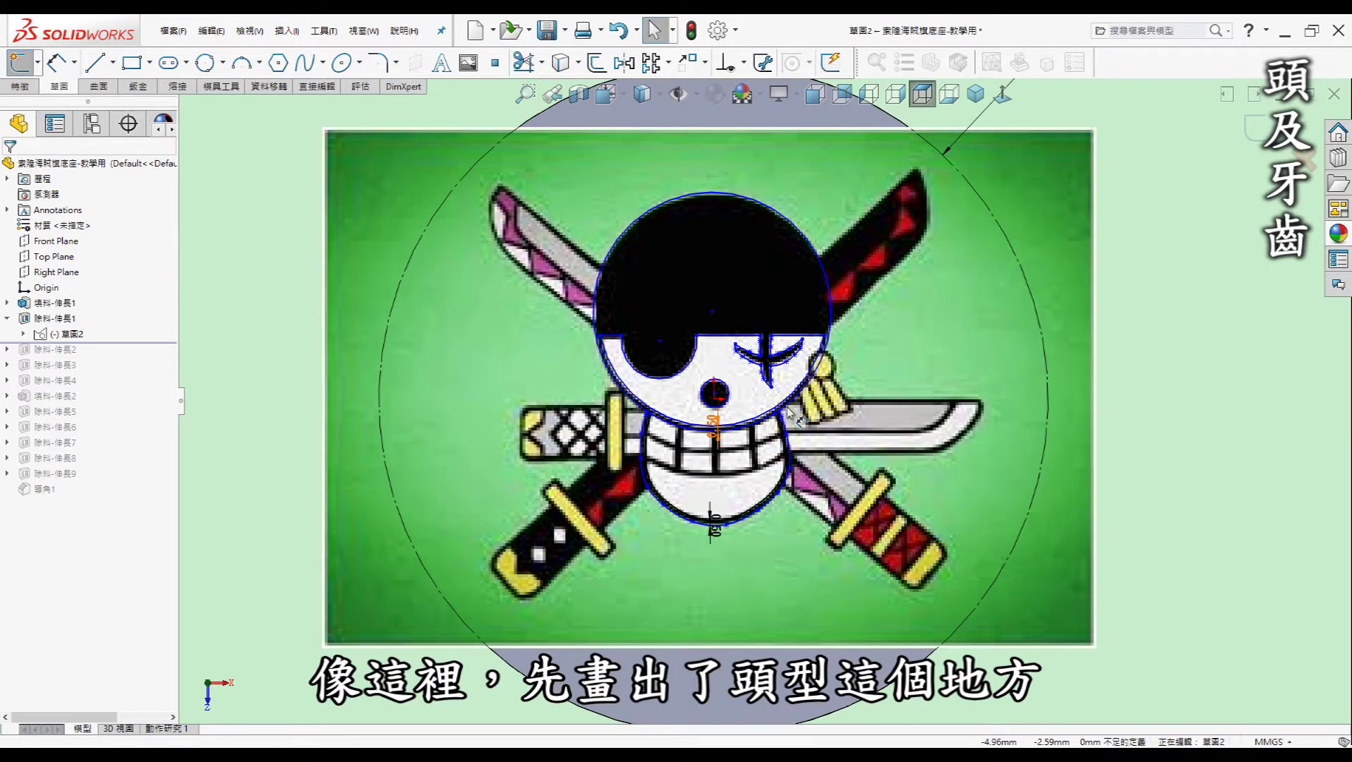
{"action": "scroll", "coordinate": [708, 392], "scroll_direction": "down", "scroll_amount": 5}
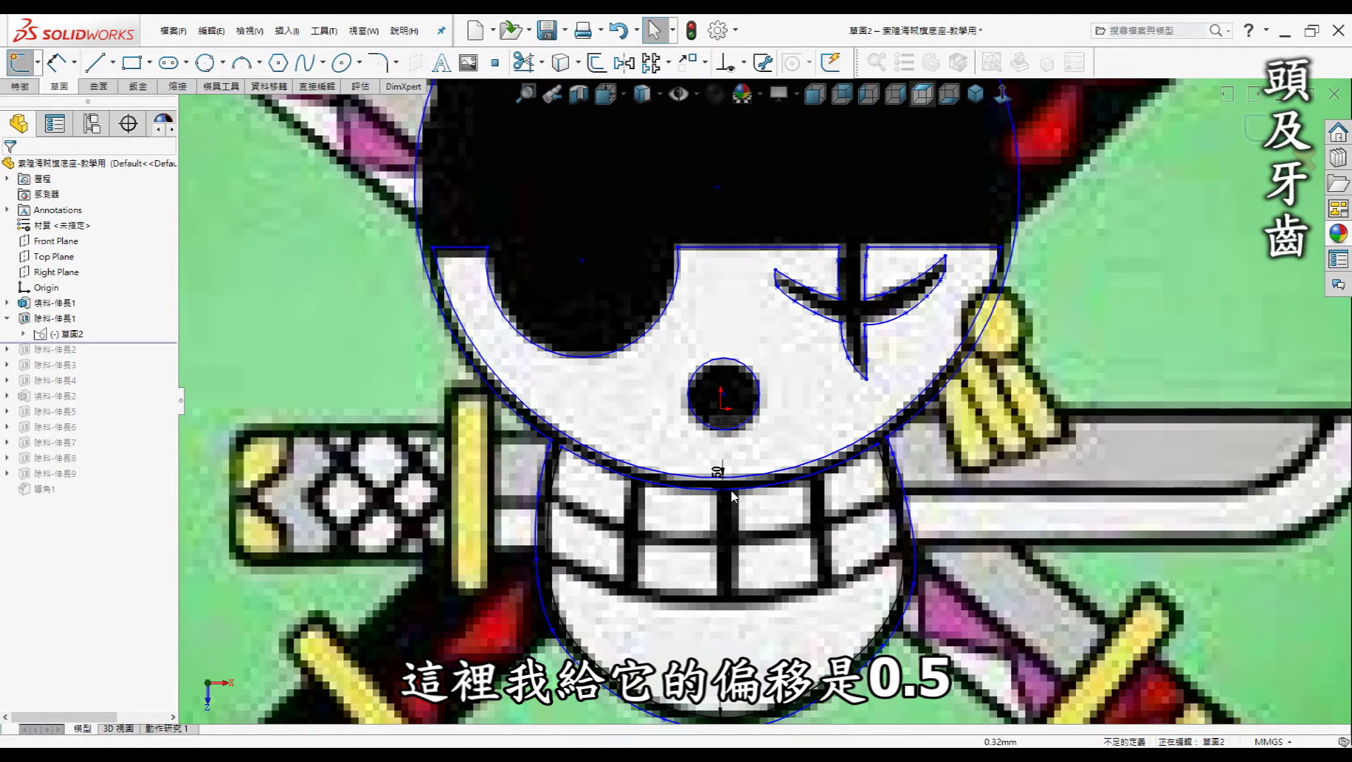
{"action": "scroll", "coordinate": [736, 378], "scroll_direction": "up", "scroll_amount": 1}
{"action": "scroll", "coordinate": [736, 378], "scroll_direction": "up", "scroll_amount": 2}
{"action": "scroll", "coordinate": [706, 395], "scroll_direction": "up", "scroll_amount": 2}
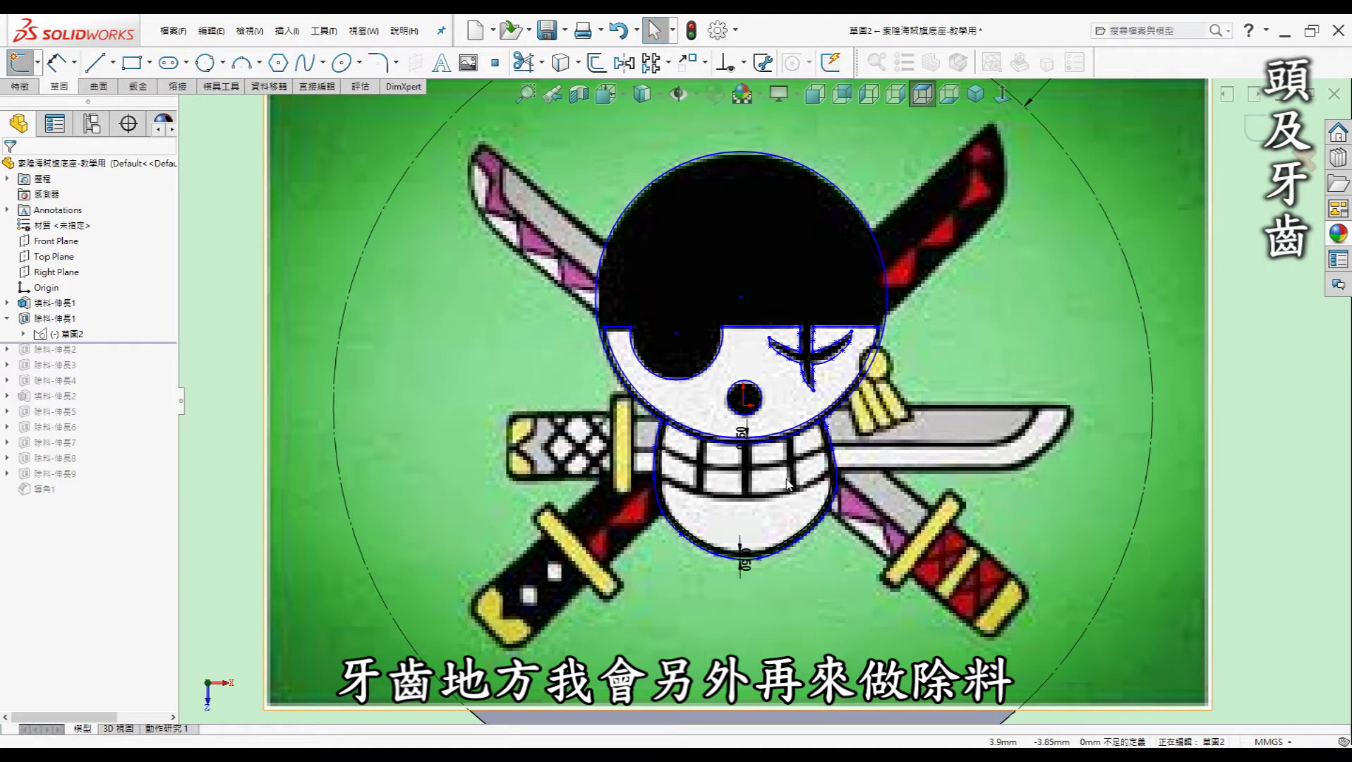
{"action": "scroll", "coordinate": [755, 499], "scroll_direction": "down", "scroll_amount": 3}
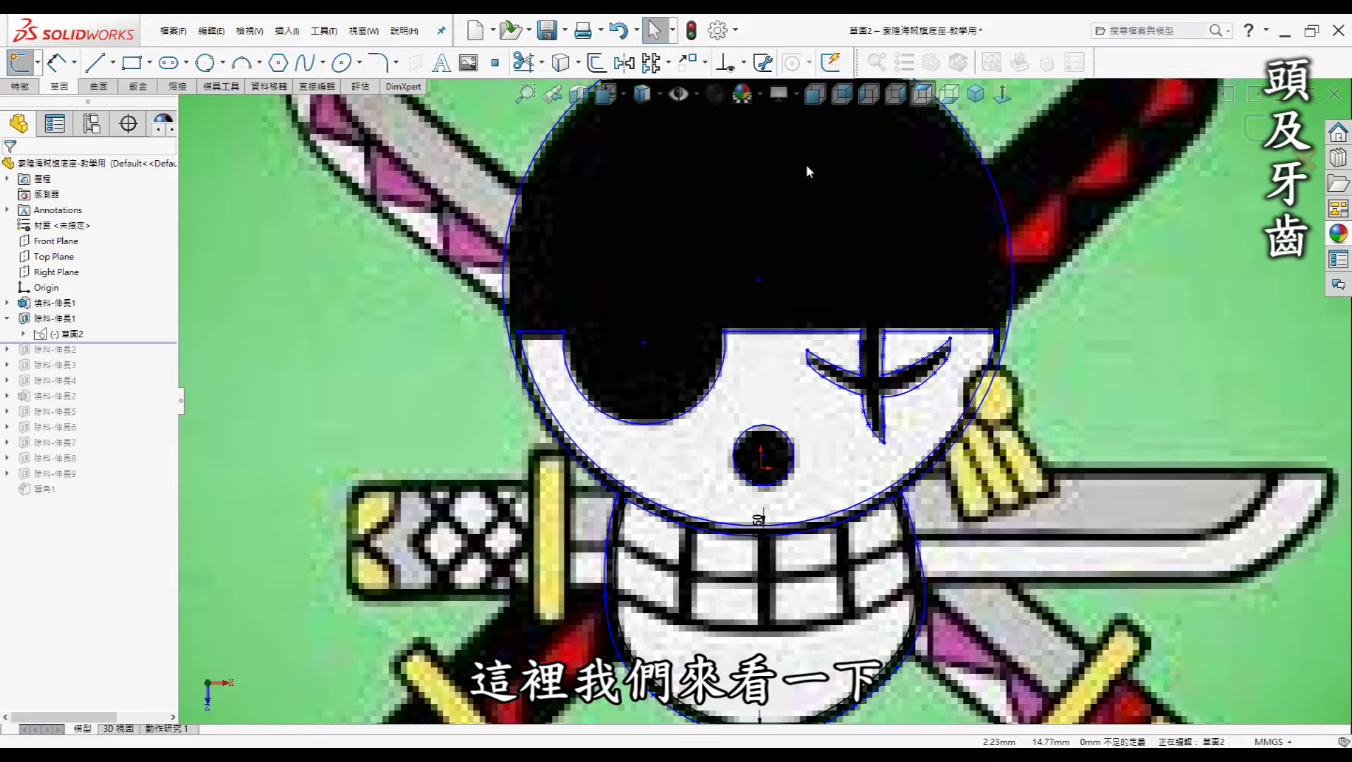
{"action": "scroll", "coordinate": [806, 170], "scroll_direction": "up", "scroll_amount": 2}
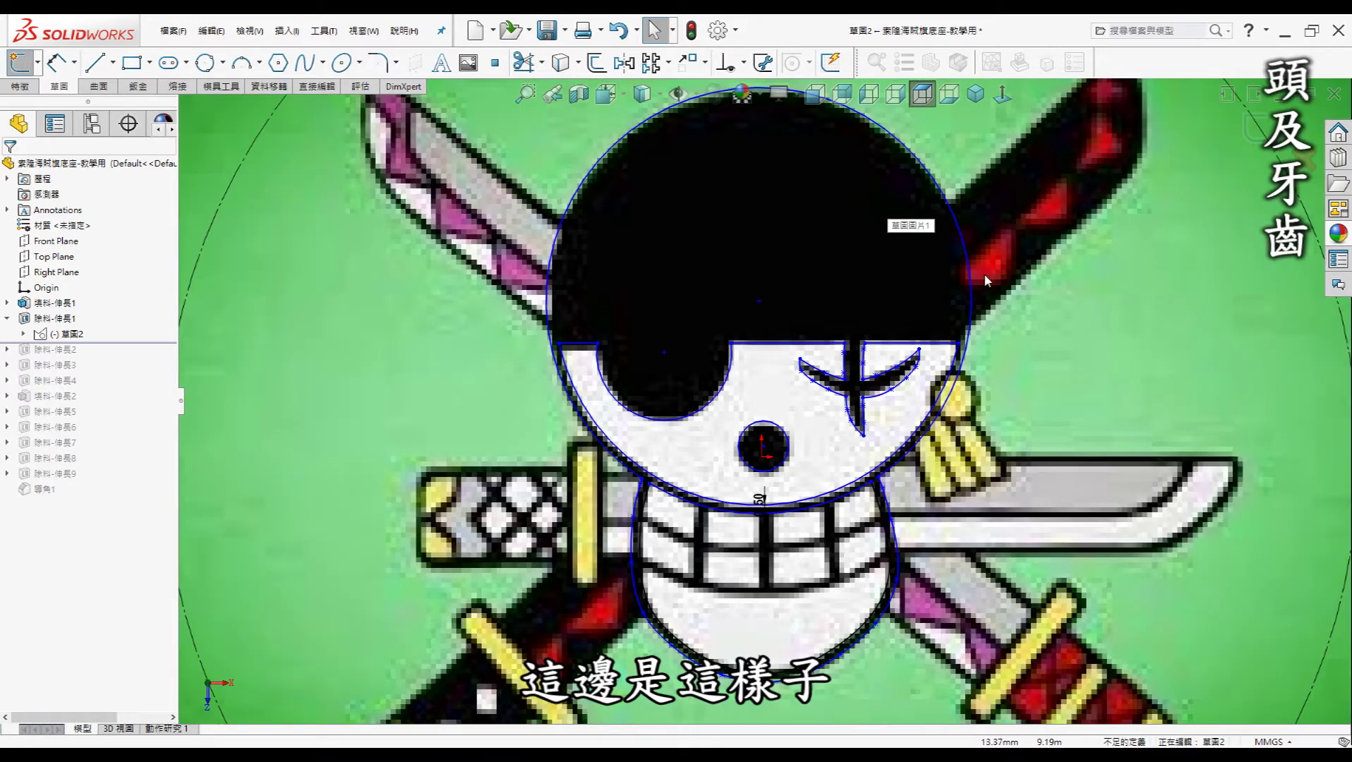
{"action": "scroll", "coordinate": [634, 484], "scroll_direction": "down", "scroll_amount": 2}
{"action": "scroll", "coordinate": [633, 485], "scroll_direction": "down", "scroll_amount": 1}
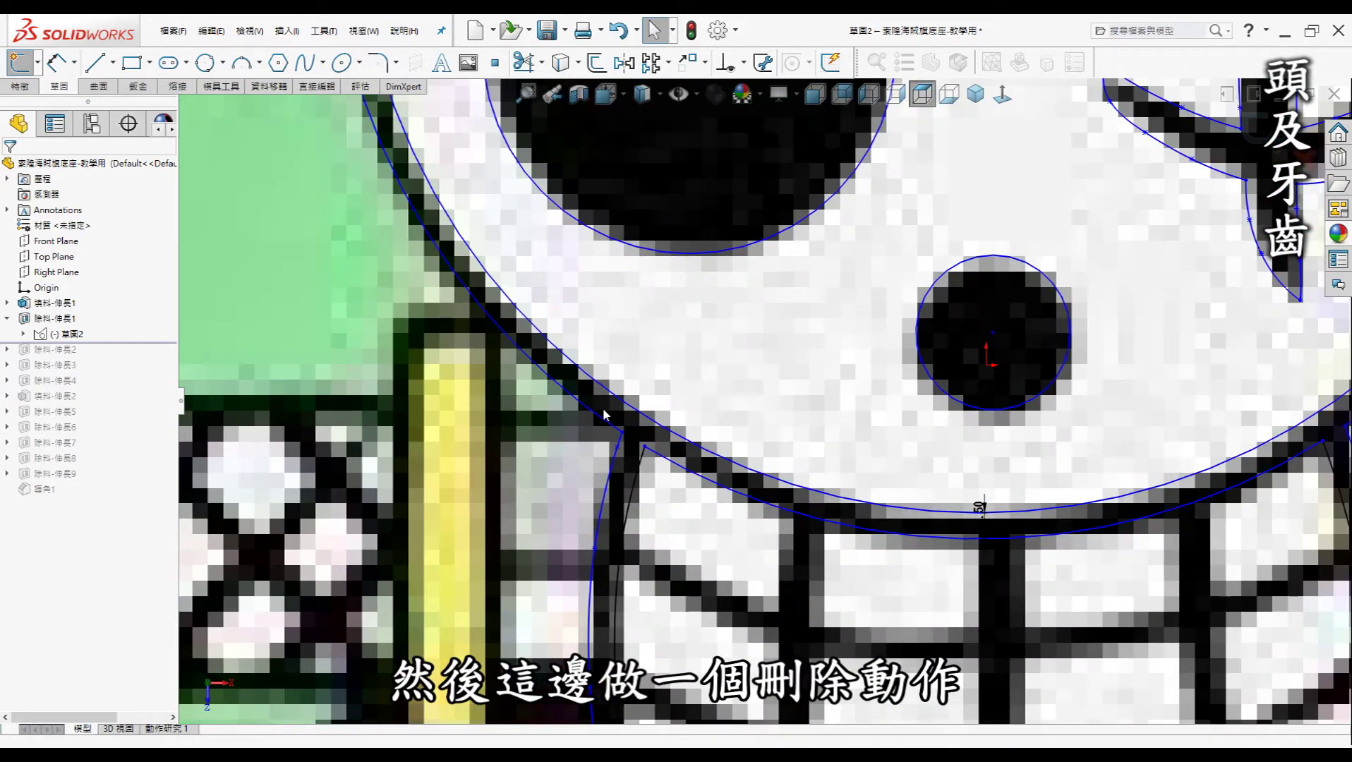
{"action": "scroll", "coordinate": [858, 400], "scroll_direction": "up", "scroll_amount": 3}
{"action": "scroll", "coordinate": [917, 381], "scroll_direction": "down", "scroll_amount": 1}
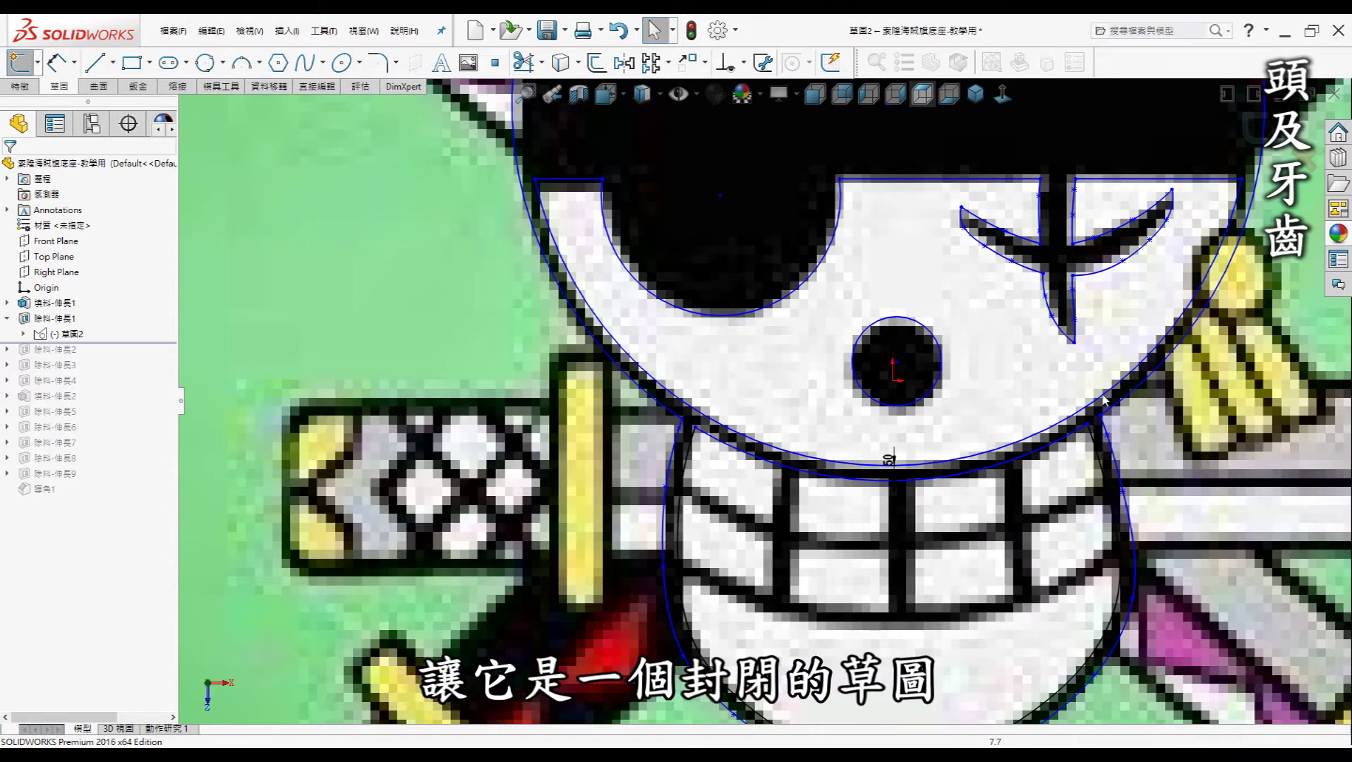
{"action": "scroll", "coordinate": [875, 364], "scroll_direction": "up", "scroll_amount": 2}
{"action": "scroll", "coordinate": [807, 266], "scroll_direction": "up", "scroll_amount": 1}
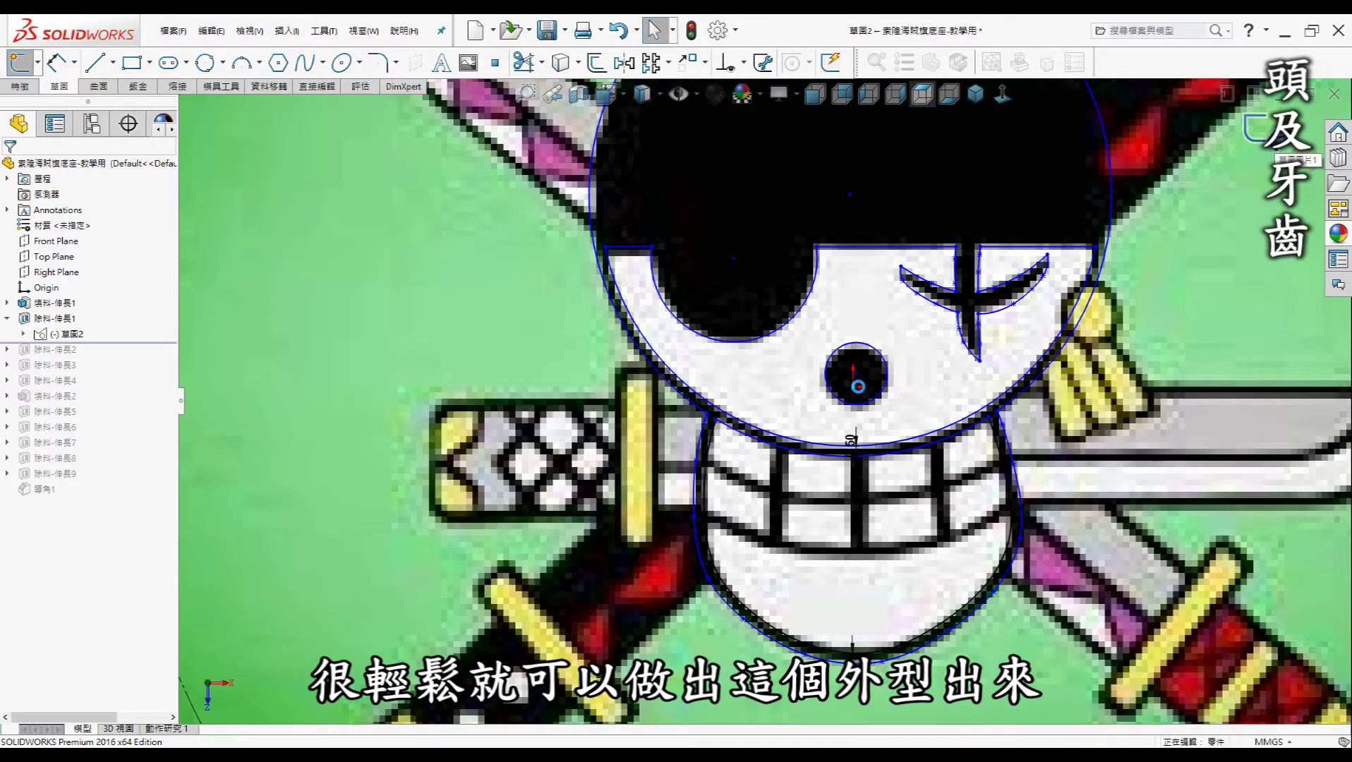
{"action": "left_click", "coordinate": [1228, 93]}
{"action": "scroll", "coordinate": [989, 275], "scroll_direction": "up", "scroll_amount": 2}
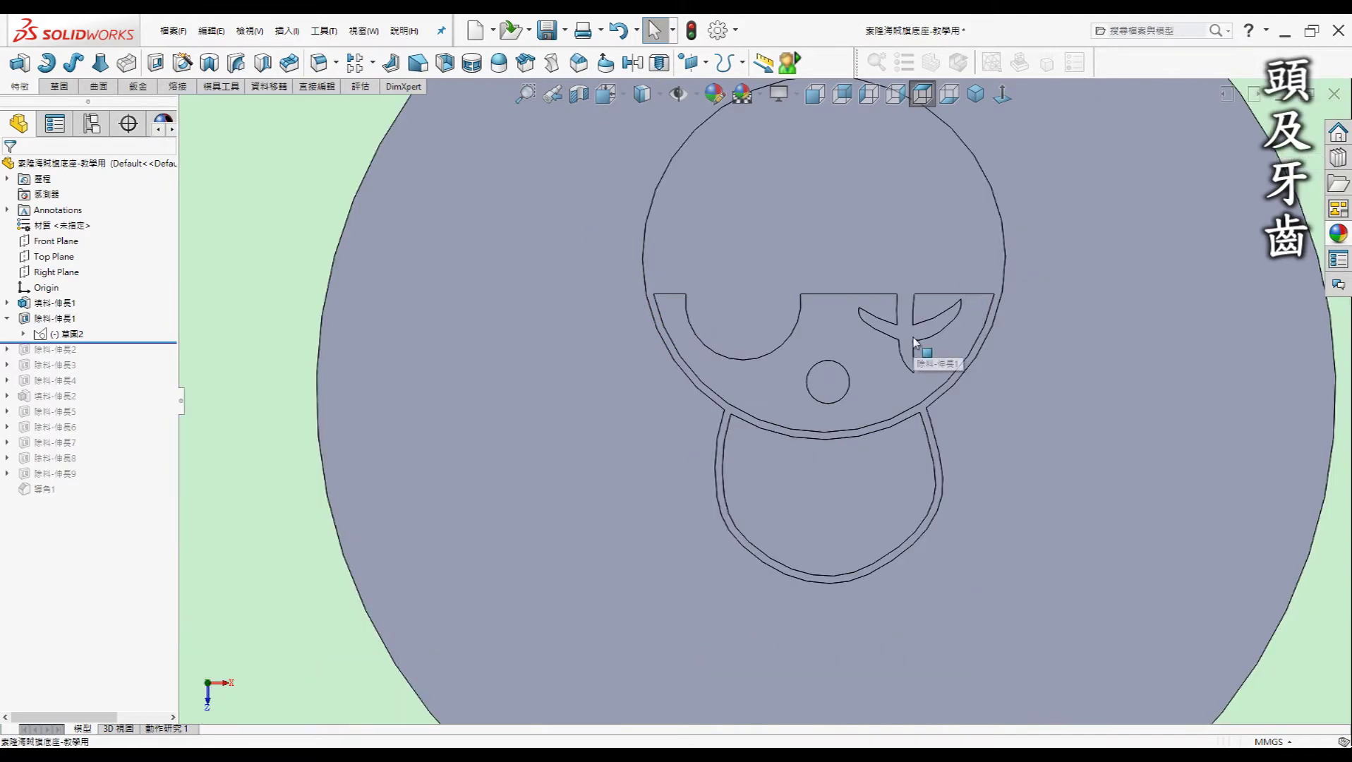
- Roll forward to include the teeth cut and inspect its sketches in the tree
{"action": "middle_click_drag", "start_coordinate": [912, 337], "coordinate": [927, 355]}
{"action": "scroll", "coordinate": [760, 395], "scroll_direction": "up", "scroll_amount": 1}
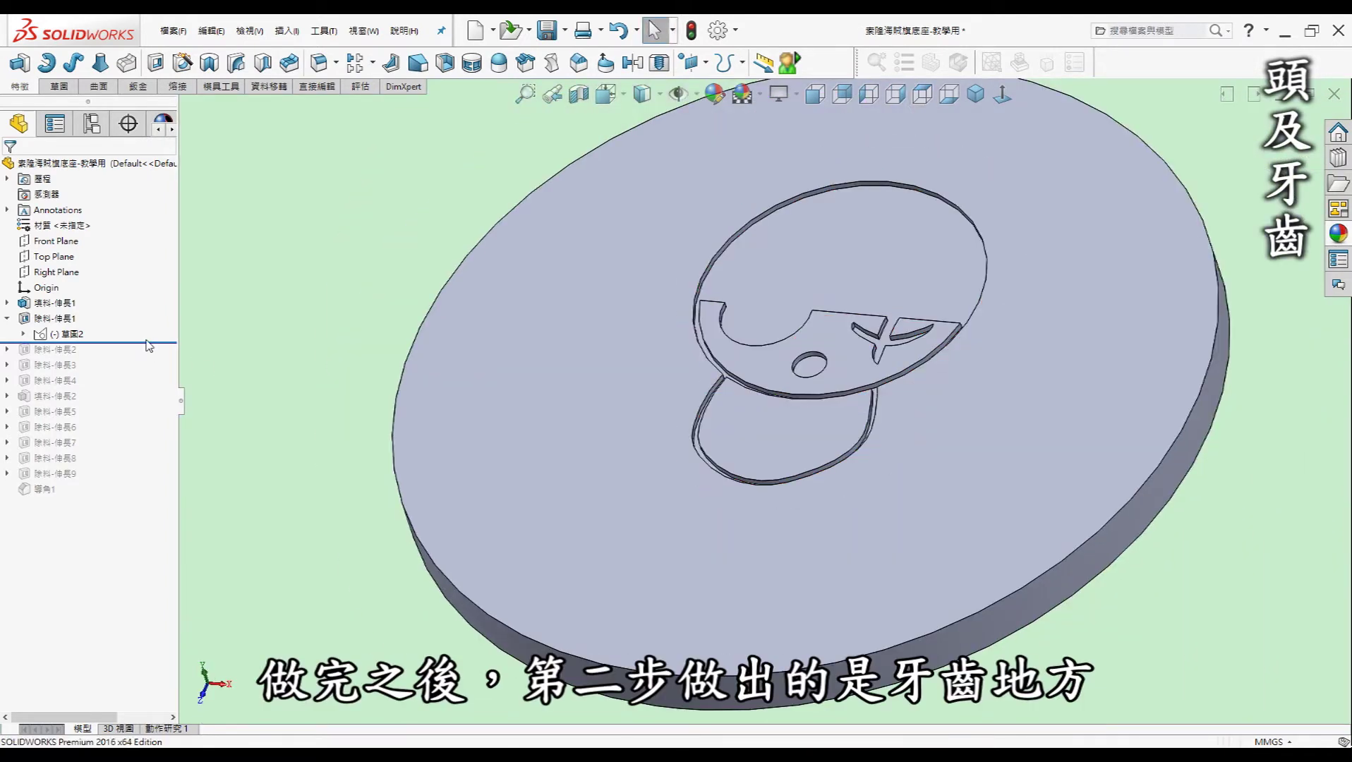
{"action": "left_click_drag", "start_coordinate": [149, 342], "coordinate": [150, 357]}
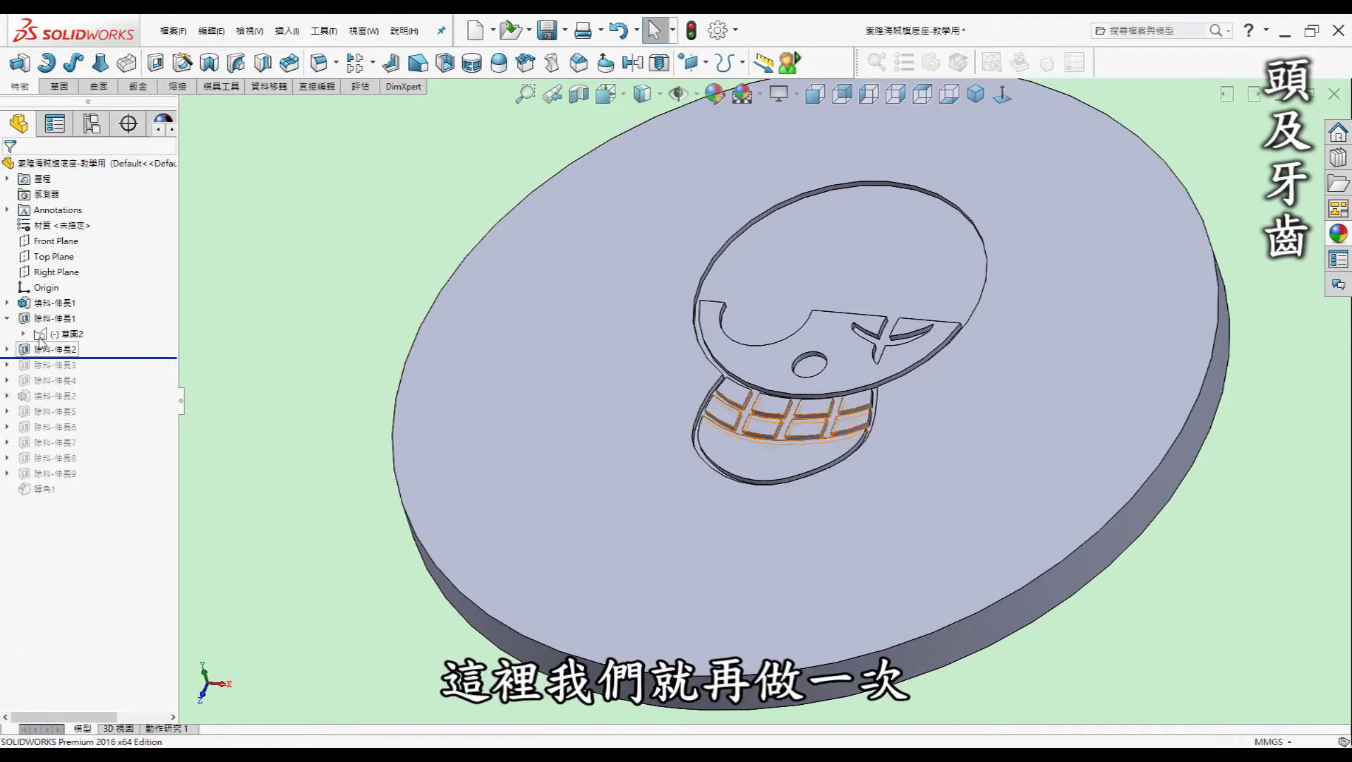
{"action": "left_click", "coordinate": [7, 349]}
{"action": "left_click", "coordinate": [72, 365]}
{"action": "left_click", "coordinate": [96, 346]}
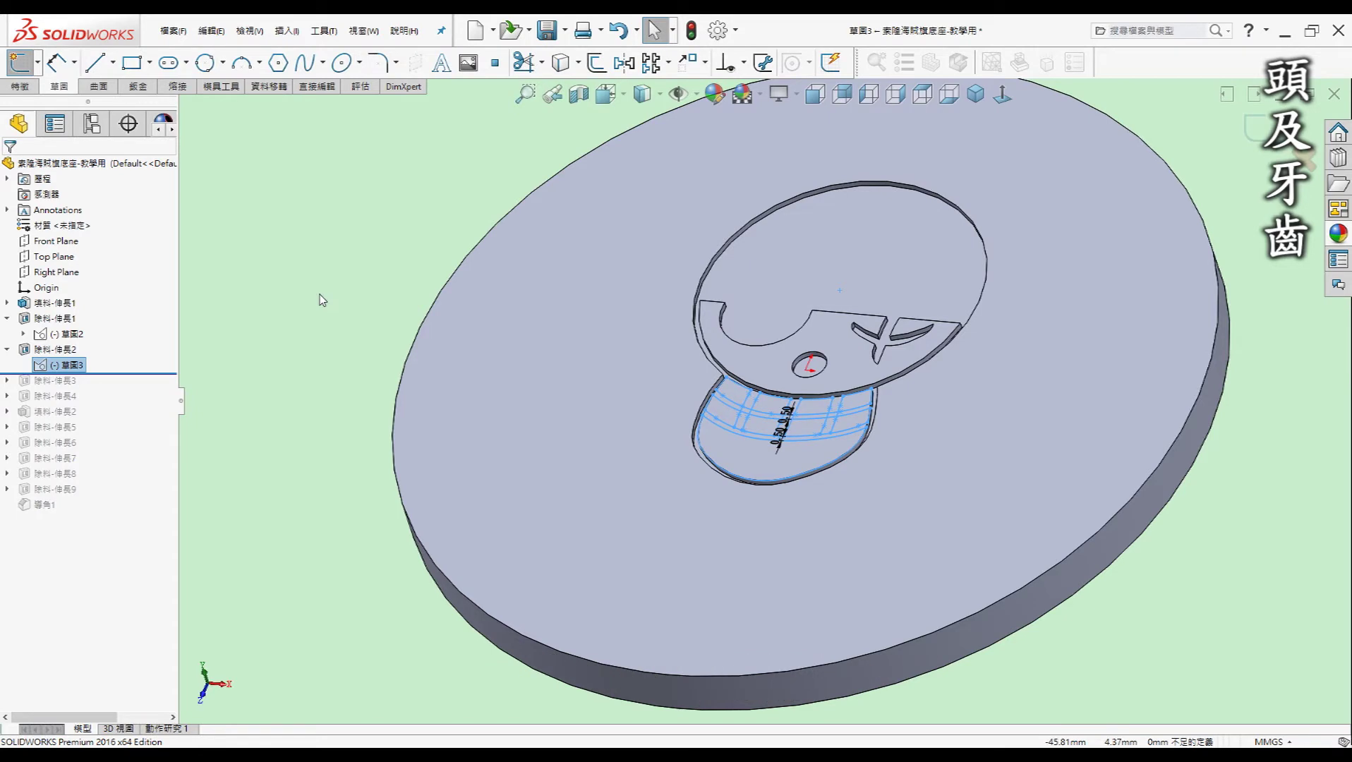
{"action": "left_click", "coordinate": [60, 335]}
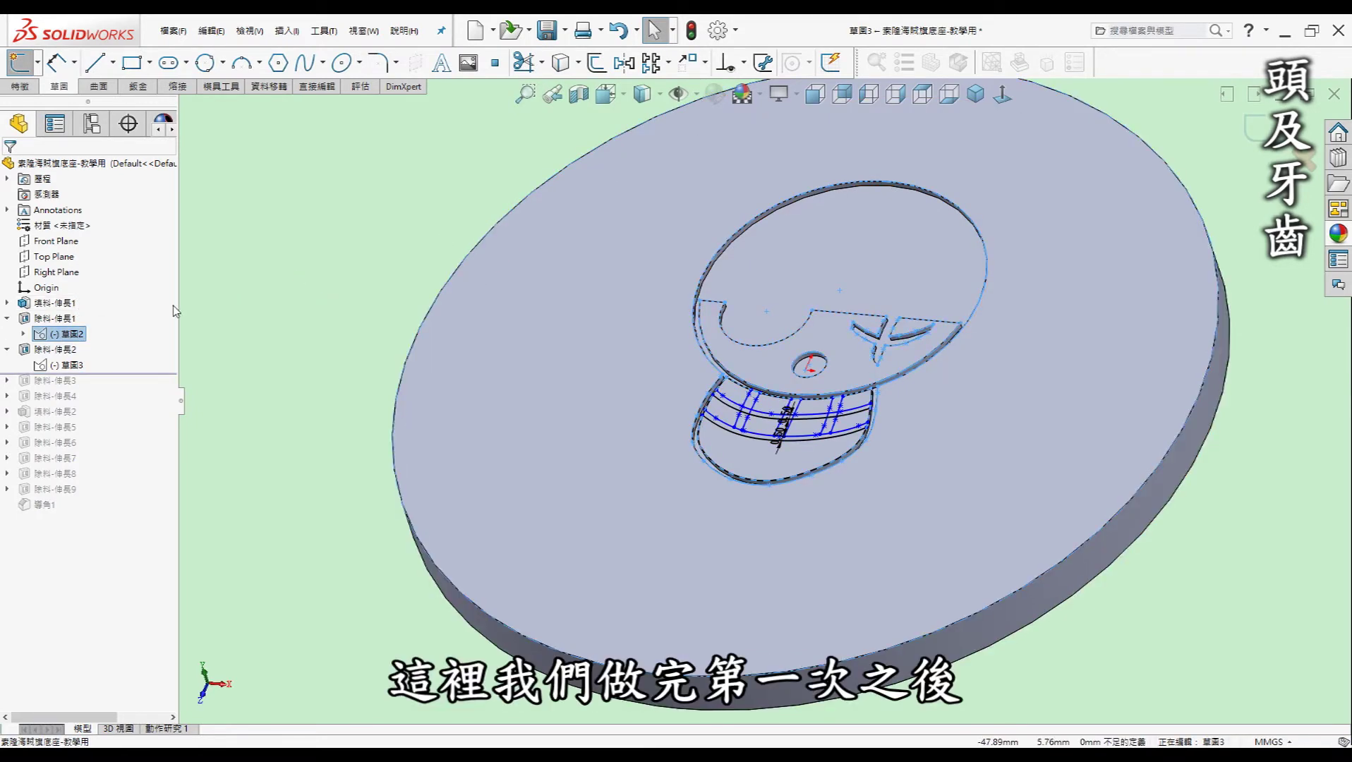
{"action": "key", "text": "Escape"}
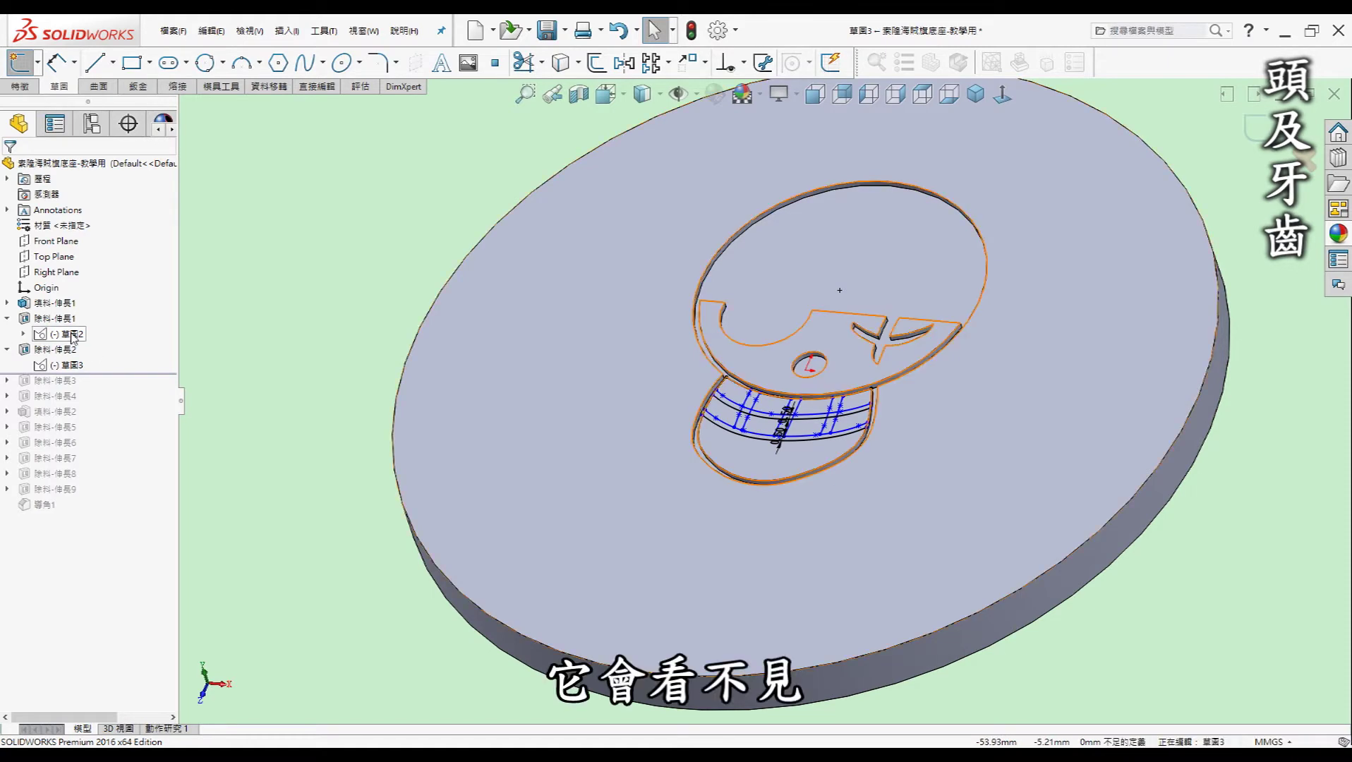
- Briefly show the reference picture sketch, hide it again, and view Normal To
{"action": "right_click", "coordinate": [70, 333]}
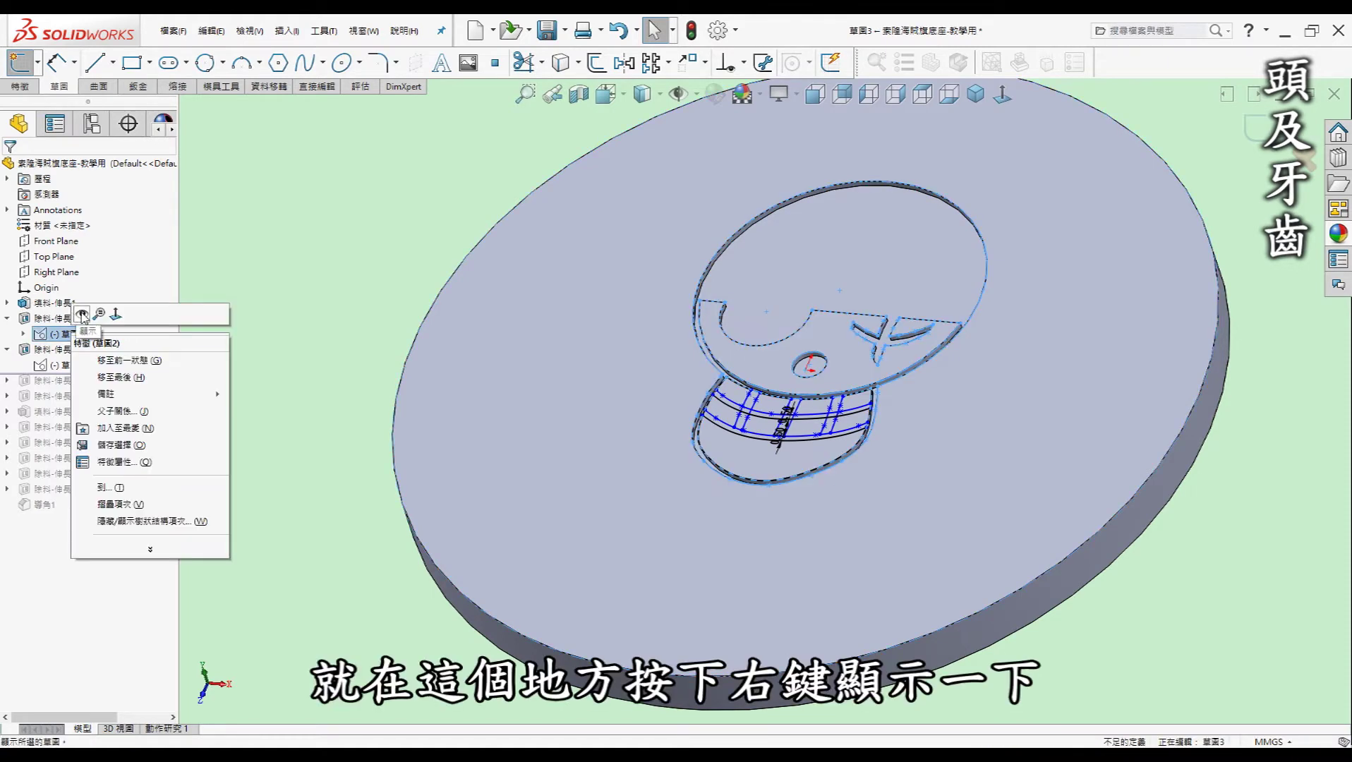
{"action": "left_click", "coordinate": [83, 315]}
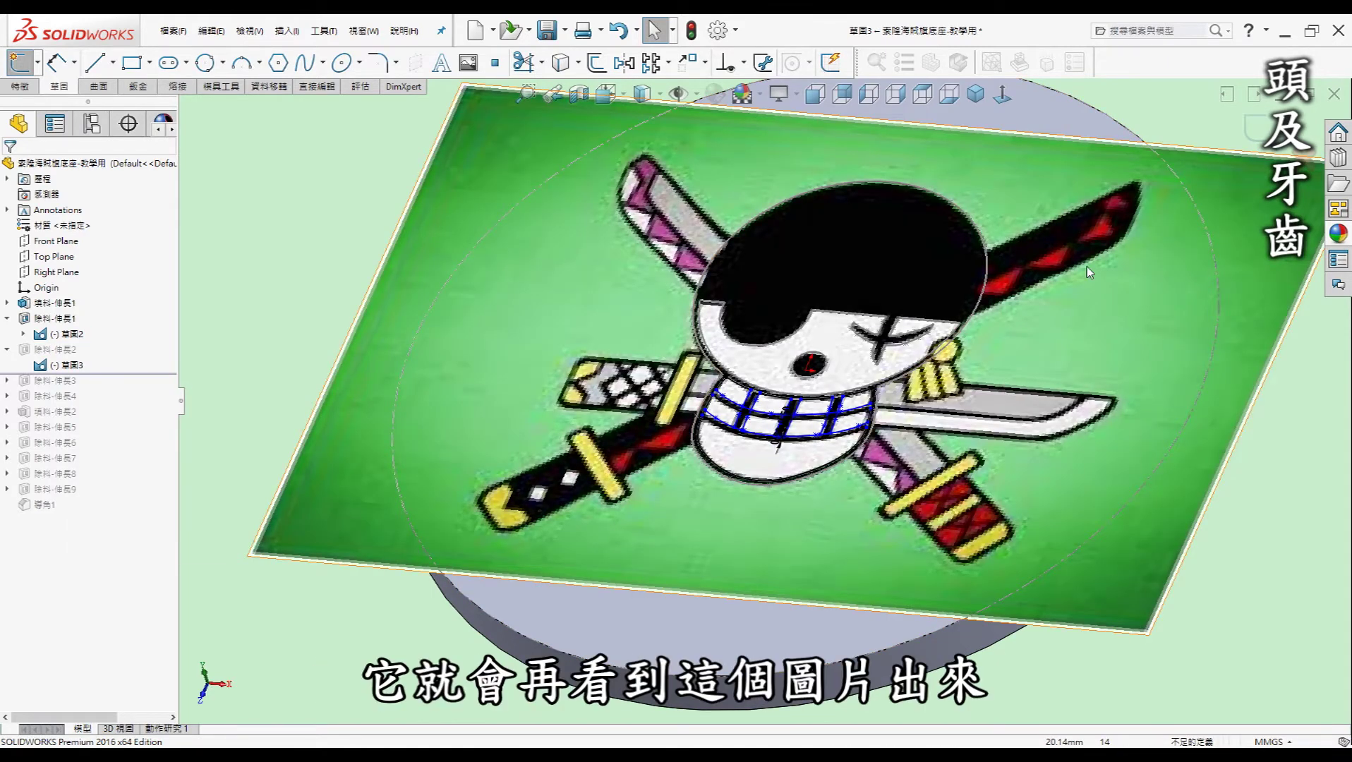
{"action": "right_click", "coordinate": [53, 337]}
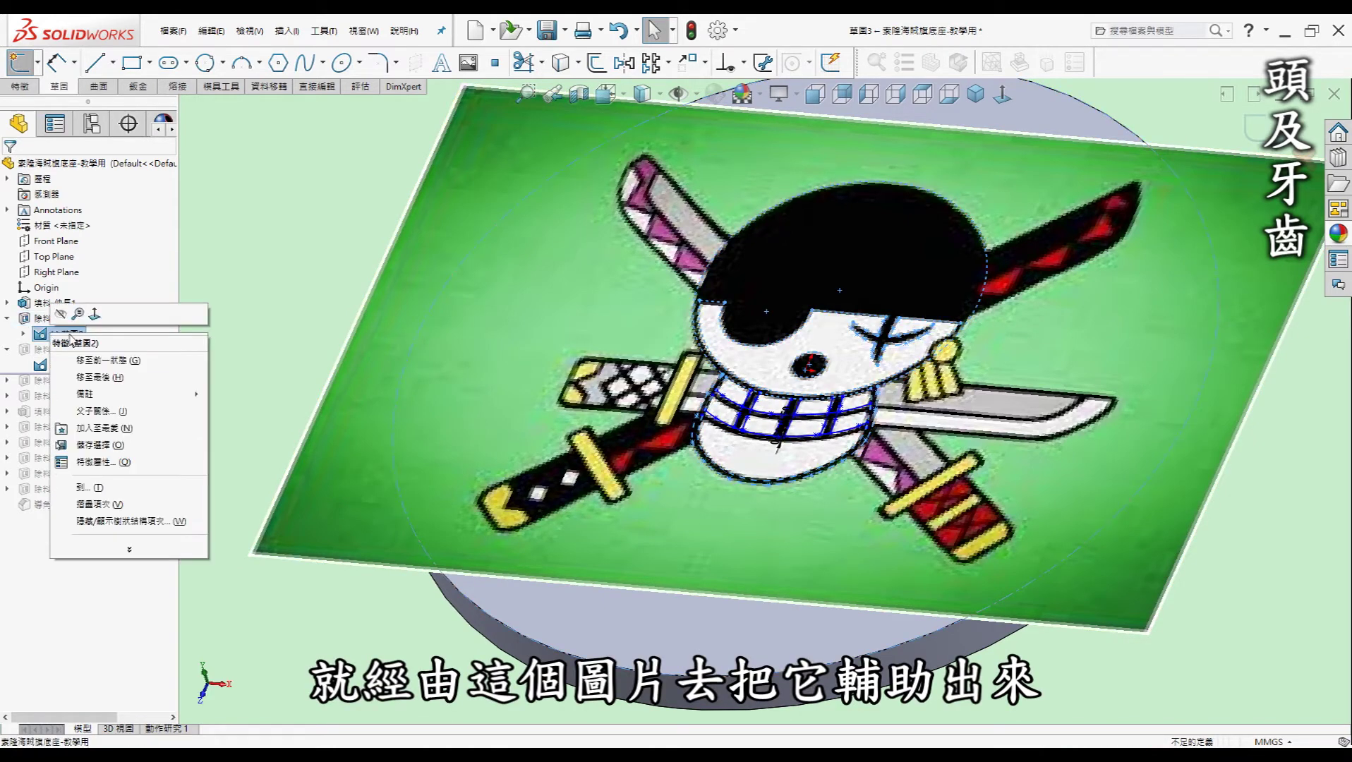
{"action": "left_click", "coordinate": [62, 320]}
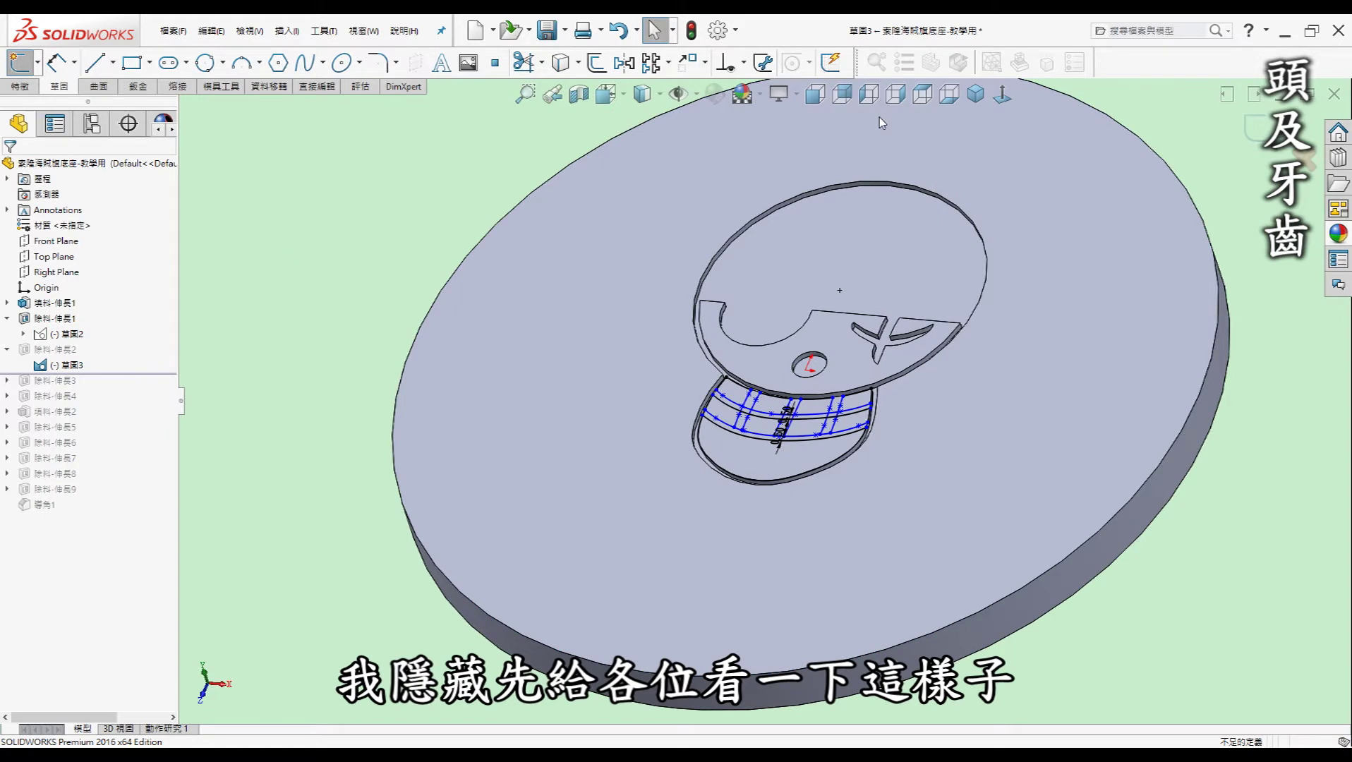
{"action": "left_click", "coordinate": [1003, 95]}
{"action": "scroll", "coordinate": [780, 409], "scroll_direction": "down", "scroll_amount": 2}
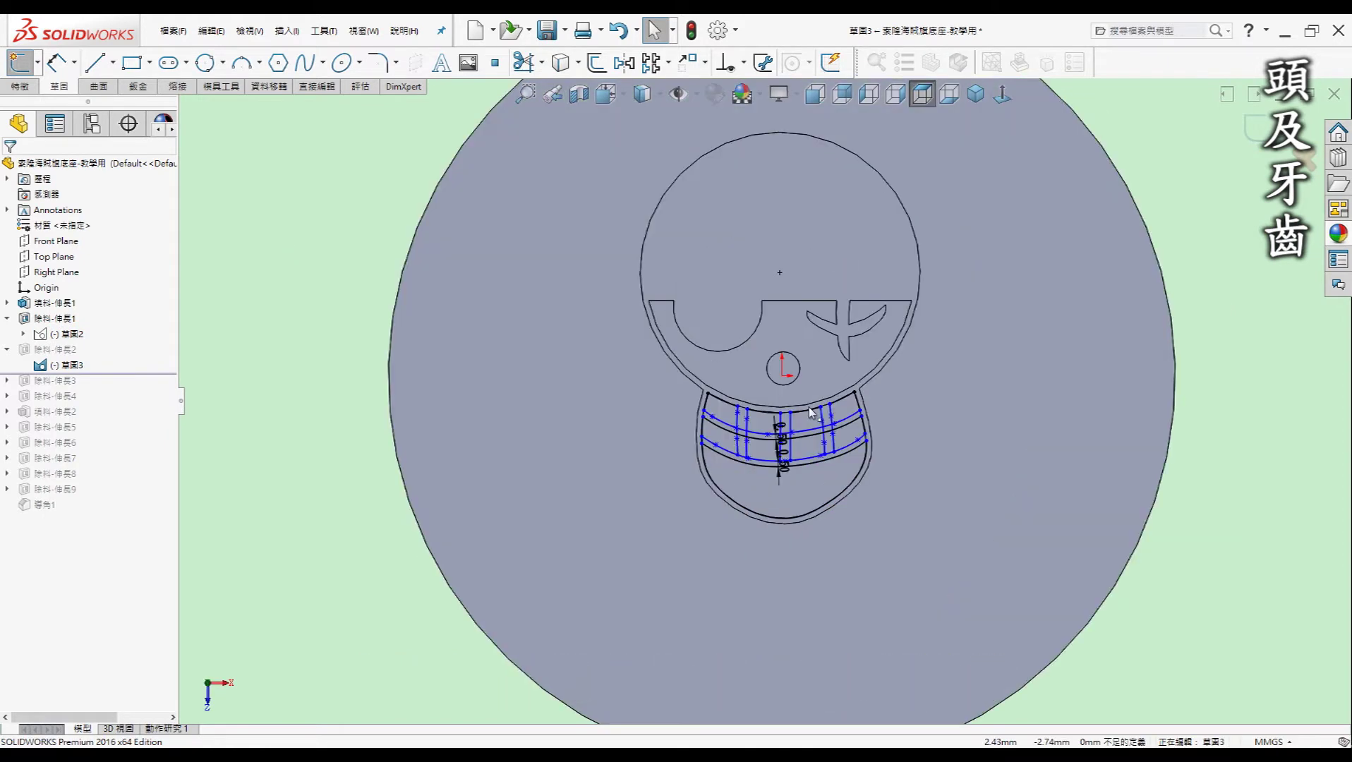
- Exit the teeth sketch and edit Cut-Extrude2, cutting 14 regions 0.50 mm deep
{"action": "scroll", "coordinate": [783, 422], "scroll_direction": "down", "scroll_amount": 5}
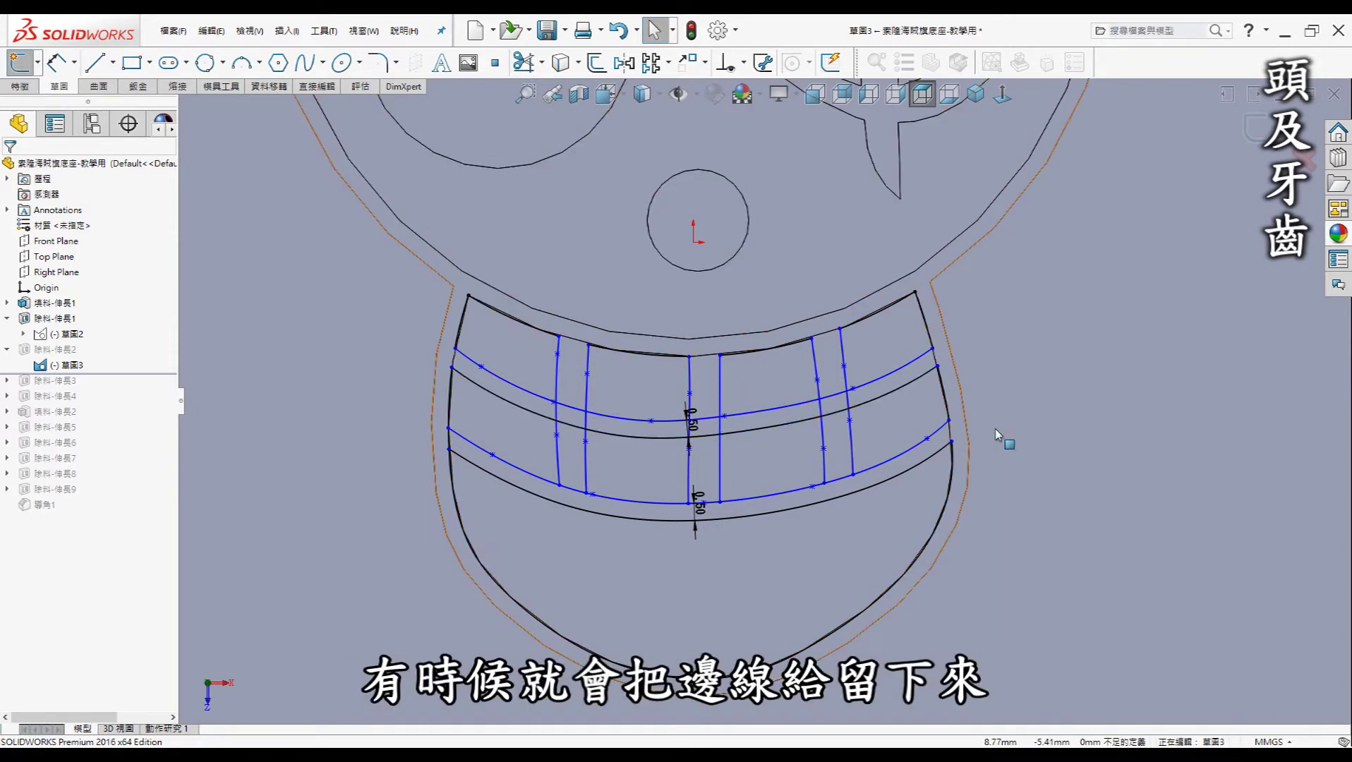
{"action": "scroll", "coordinate": [867, 446], "scroll_direction": "up", "scroll_amount": 3}
{"action": "middle_click_drag", "start_coordinate": [866, 446], "coordinate": [977, 373]}
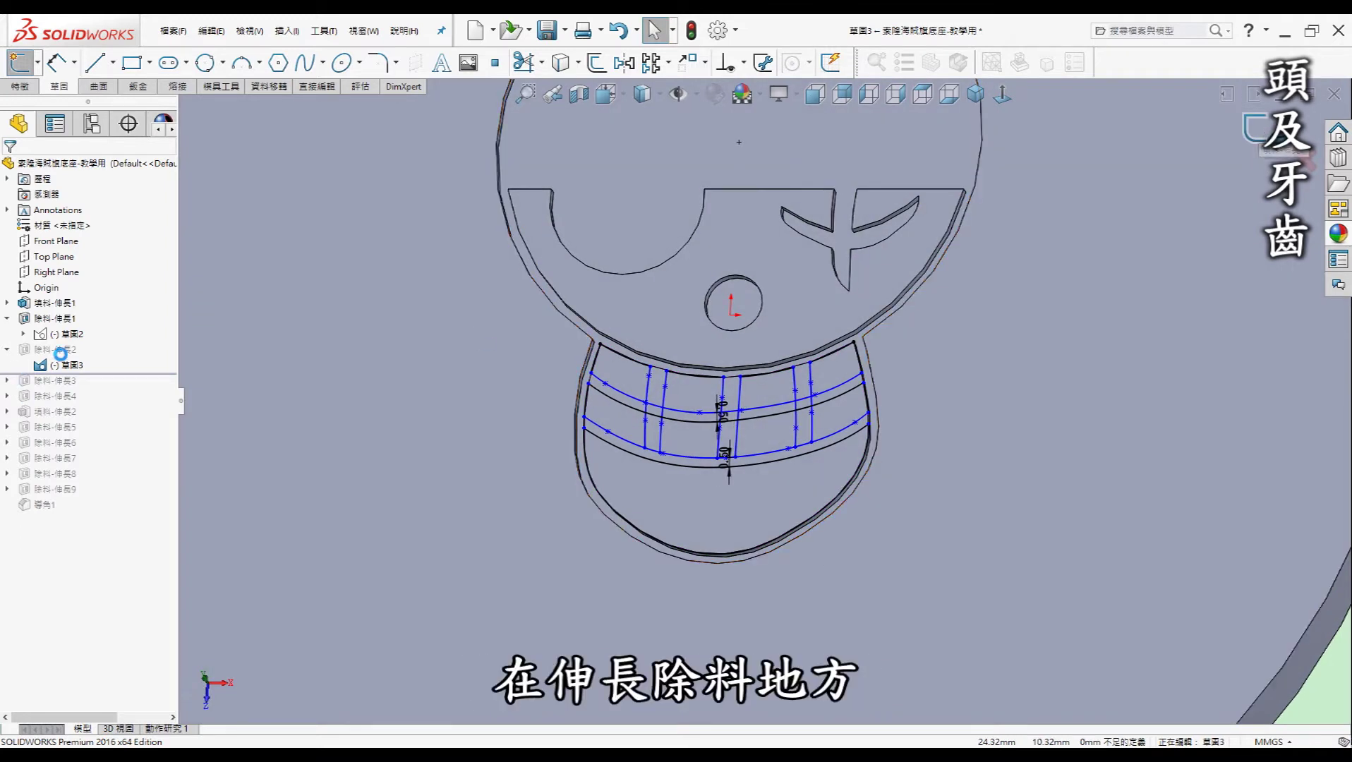
{"action": "left_click", "coordinate": [61, 349]}
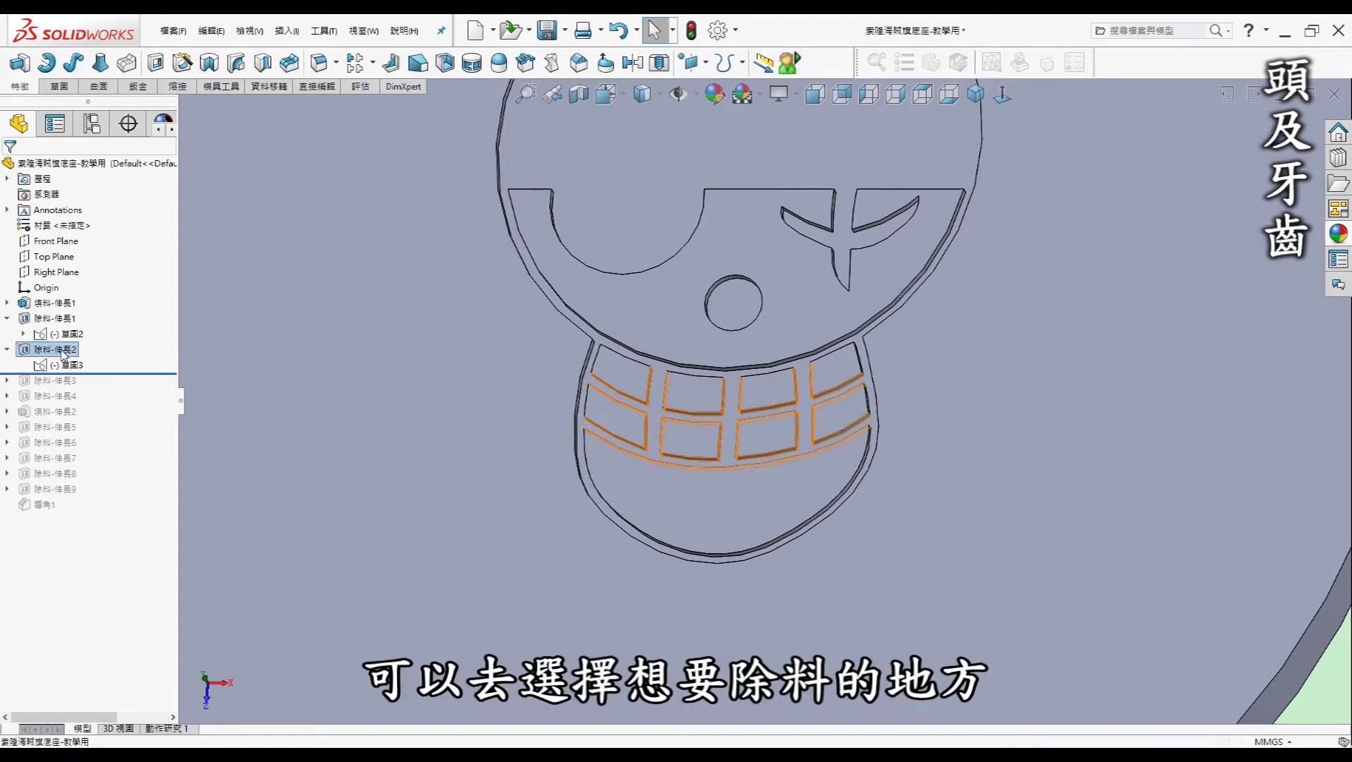
{"action": "left_click", "coordinate": [72, 315]}
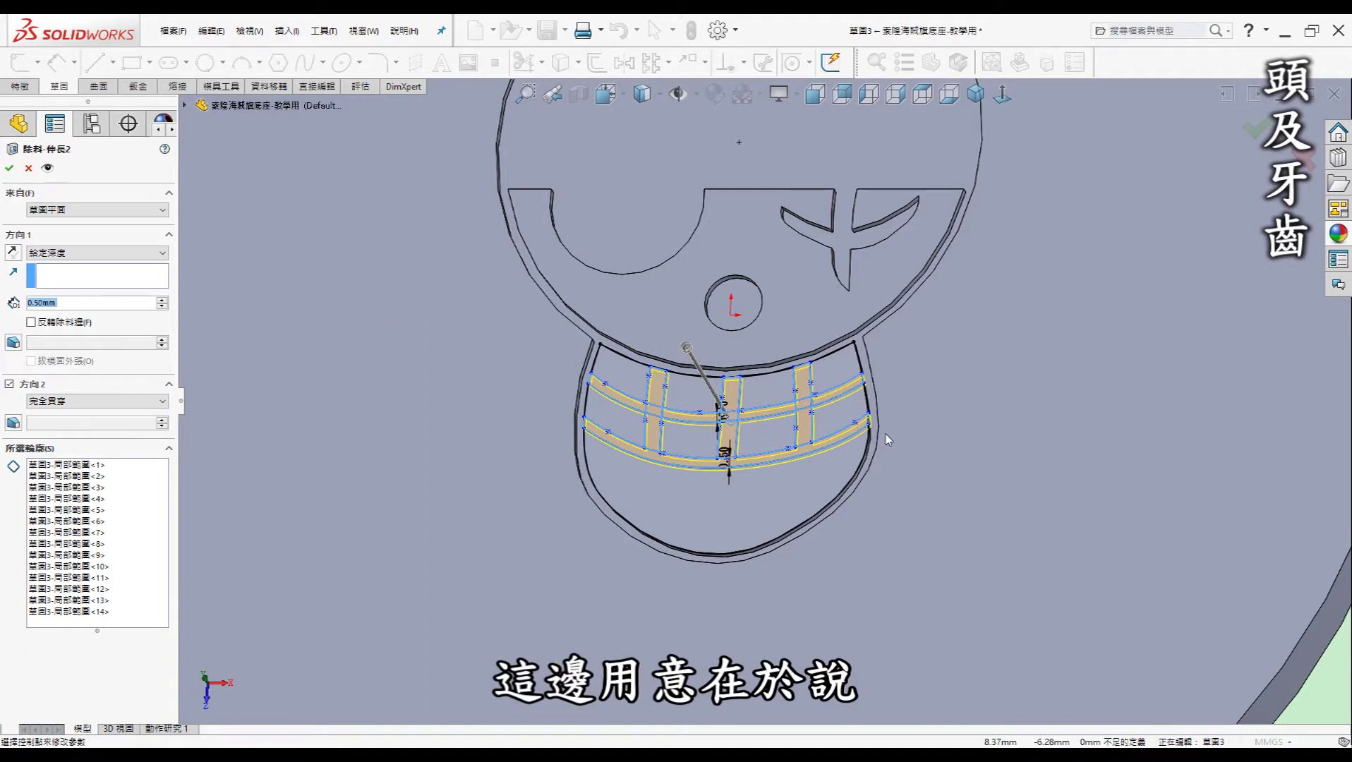
- Zoom out to review the teeth cut preview, then cancel Cut-Extrude2 unchanged
{"action": "key", "text": "z"}
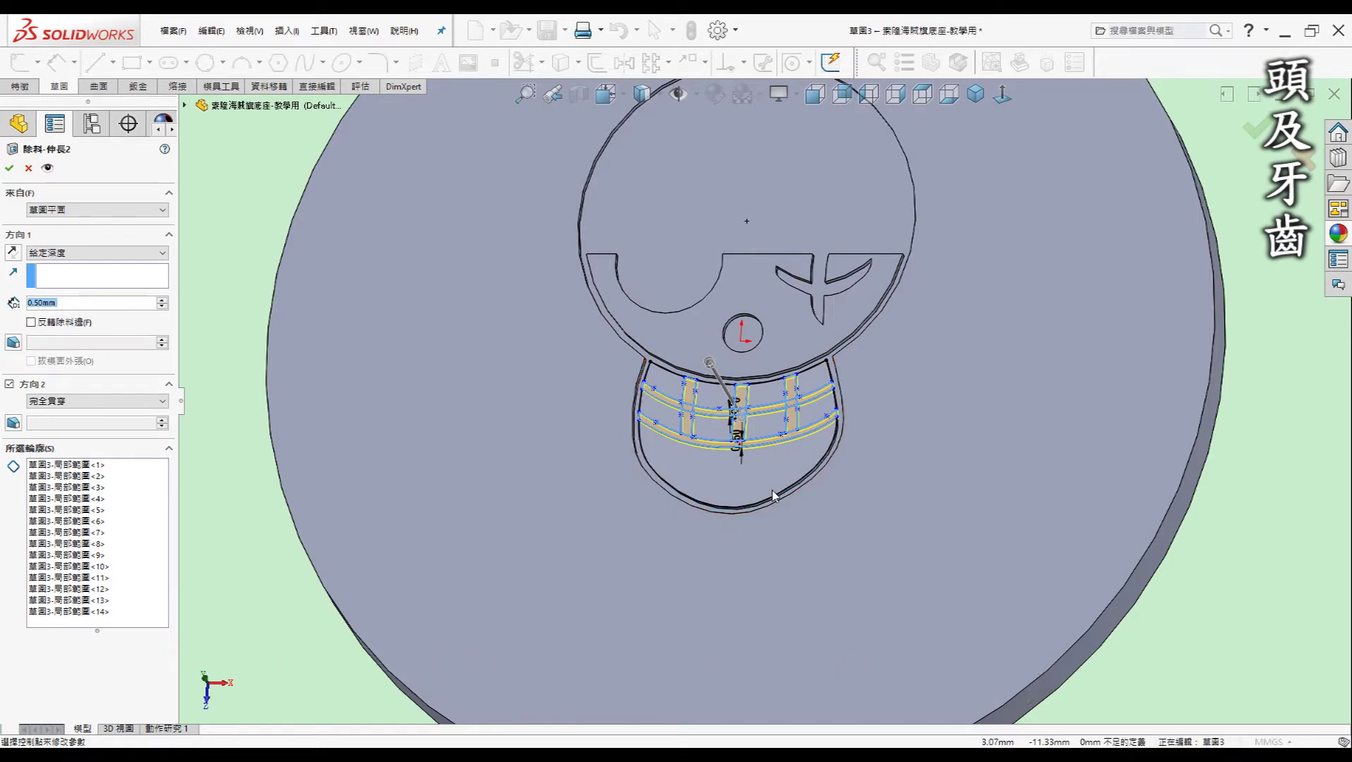
{"action": "left_click", "coordinate": [29, 169]}
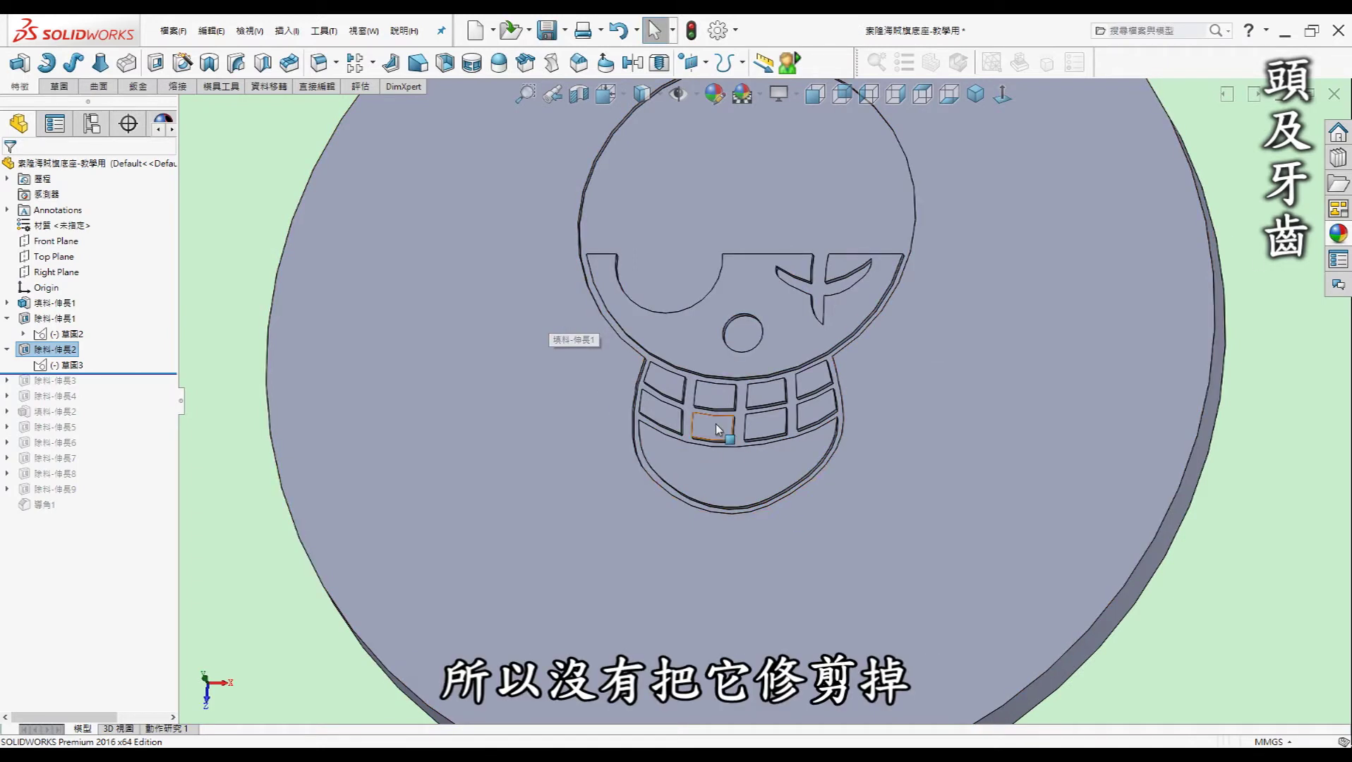
{"action": "scroll", "coordinate": [765, 403], "scroll_direction": "up", "scroll_amount": 3}
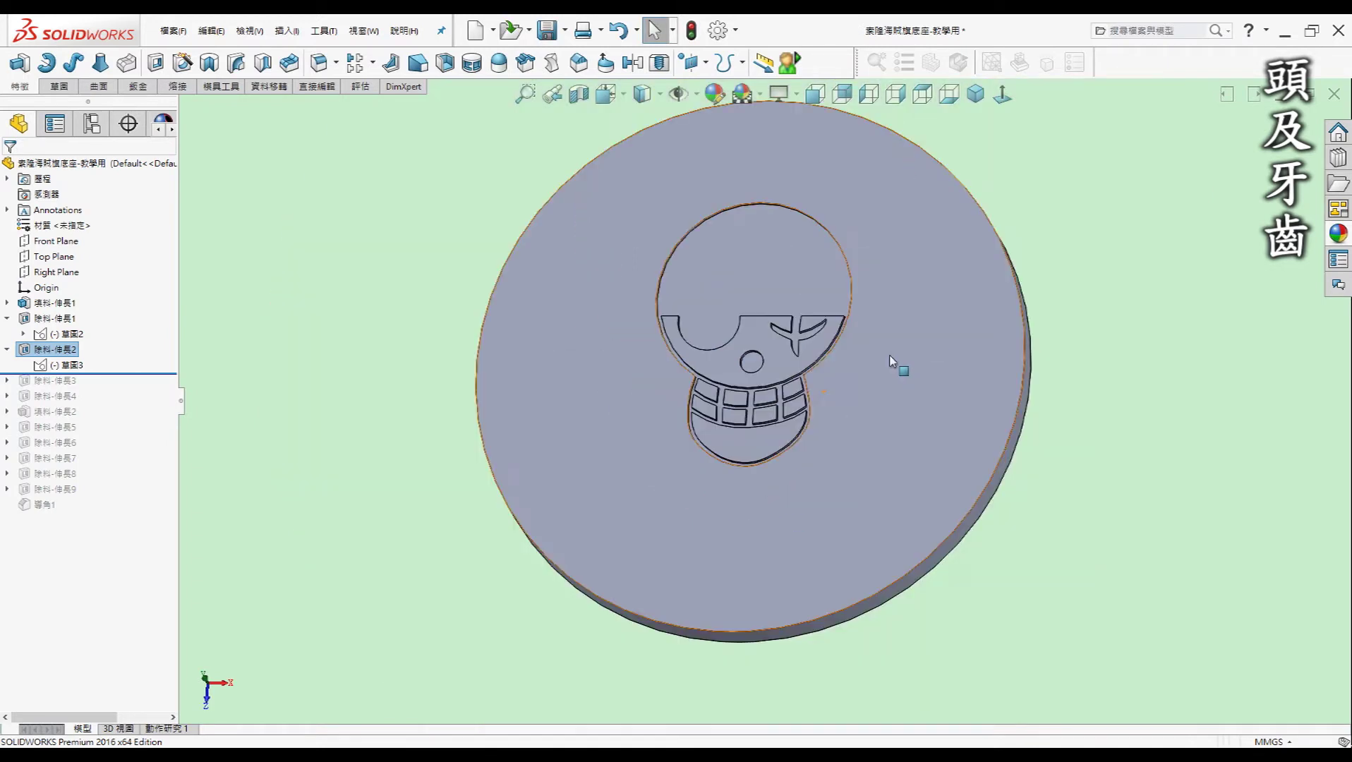
- In isometric view, roll forward to Cut-Extrude3's sword blade and open Sketch4 for editing
{"action": "left_click", "coordinate": [974, 100]}
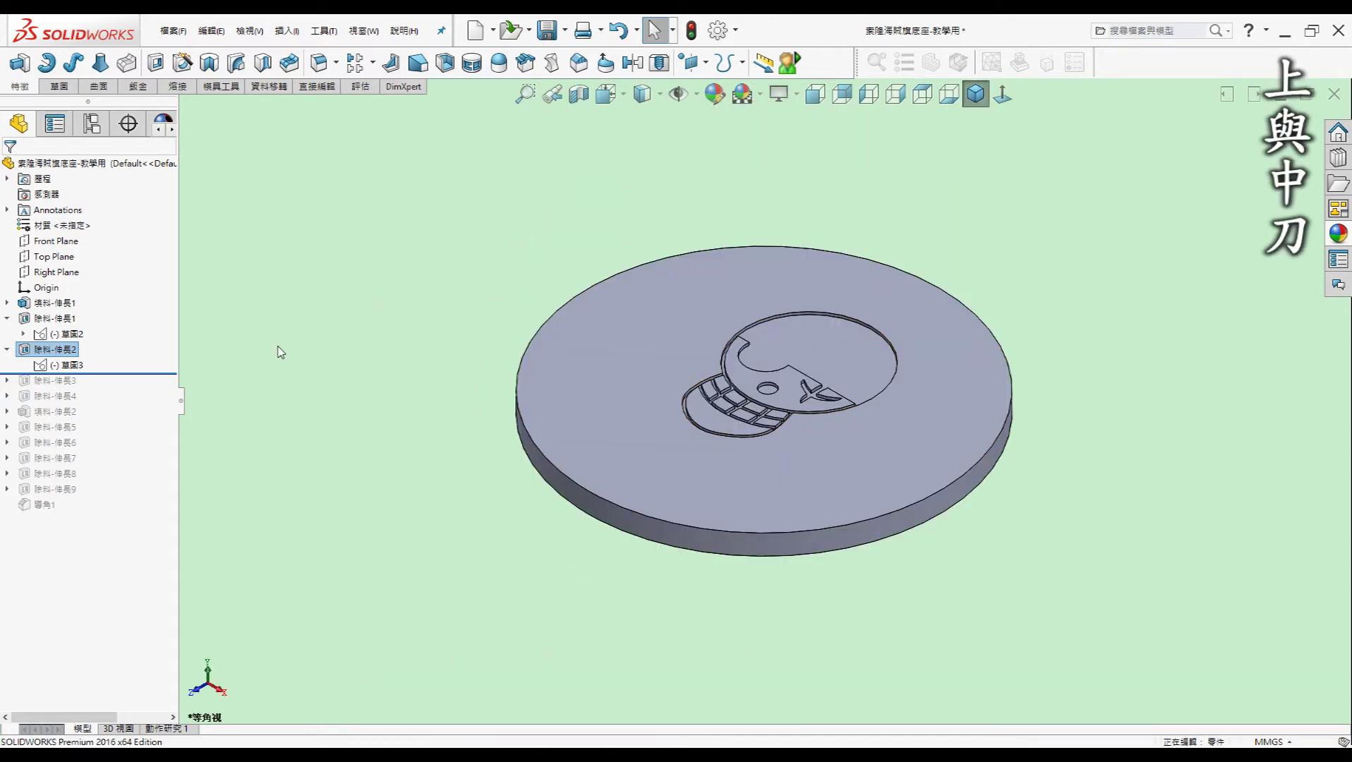
{"action": "left_click", "coordinate": [353, 309]}
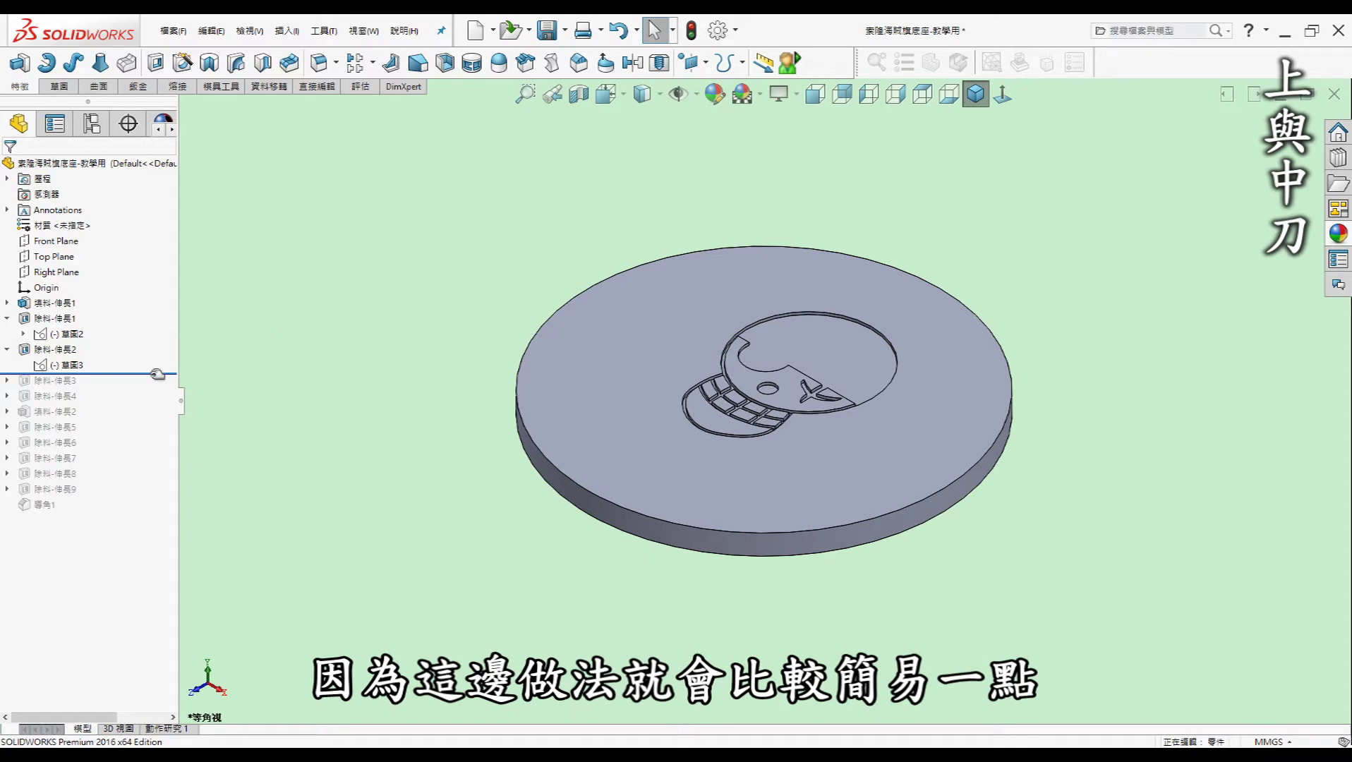
{"action": "left_click_drag", "start_coordinate": [157, 374], "coordinate": [149, 389]}
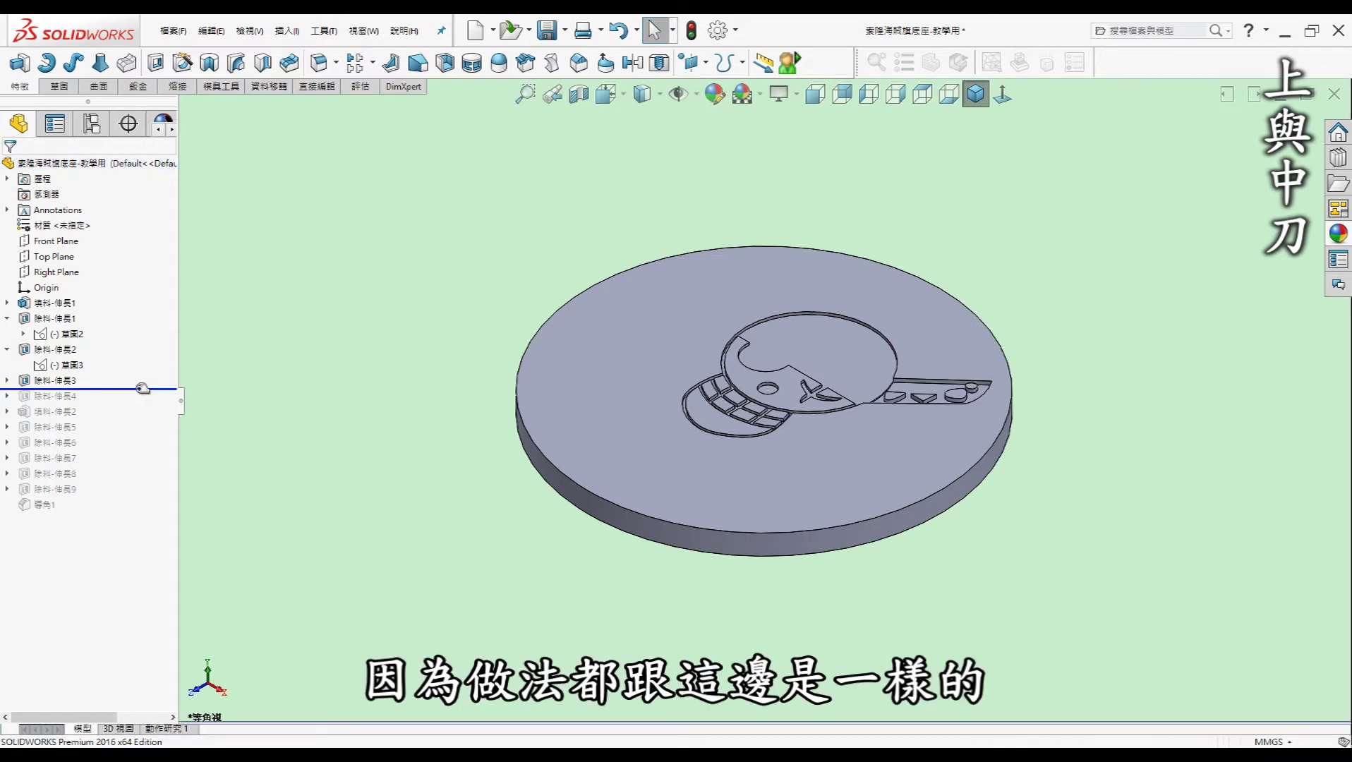
{"action": "left_click", "coordinate": [7, 382]}
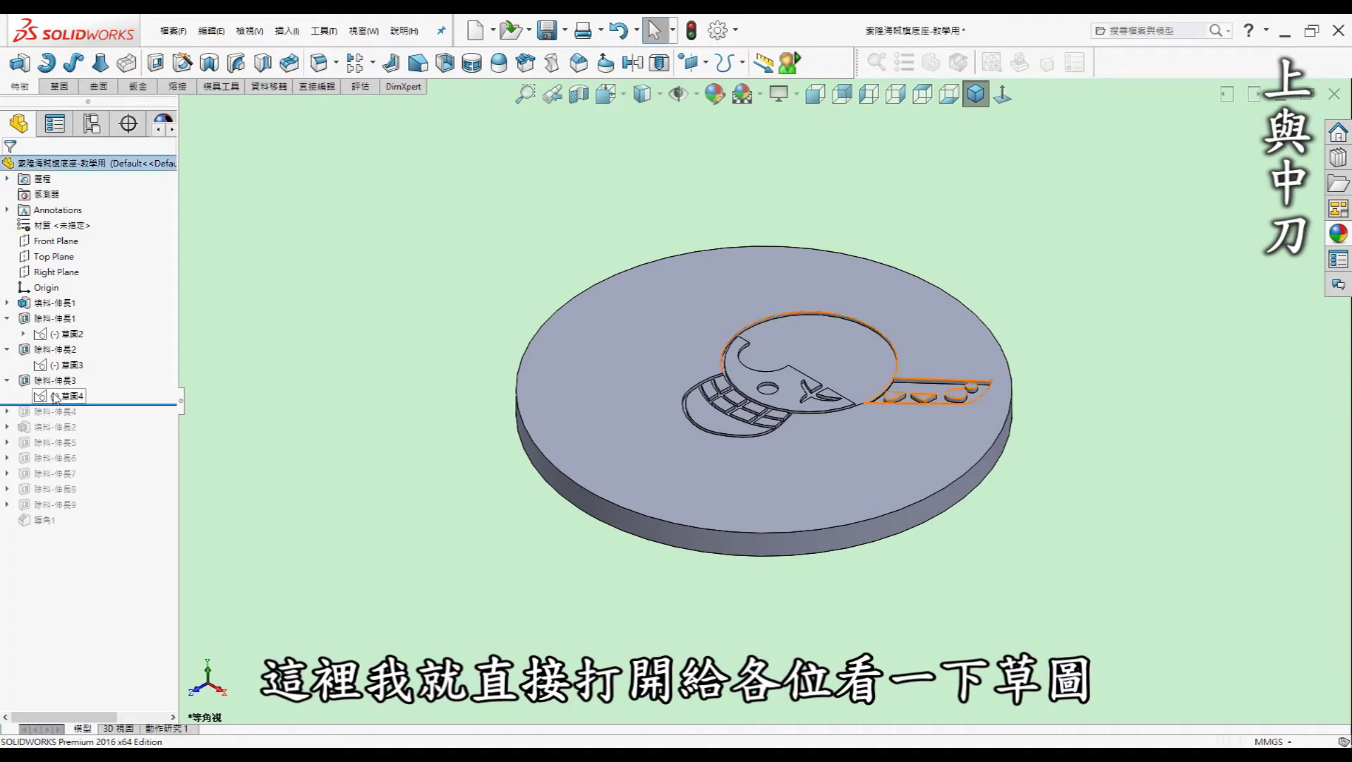
{"action": "left_click", "coordinate": [55, 398]}
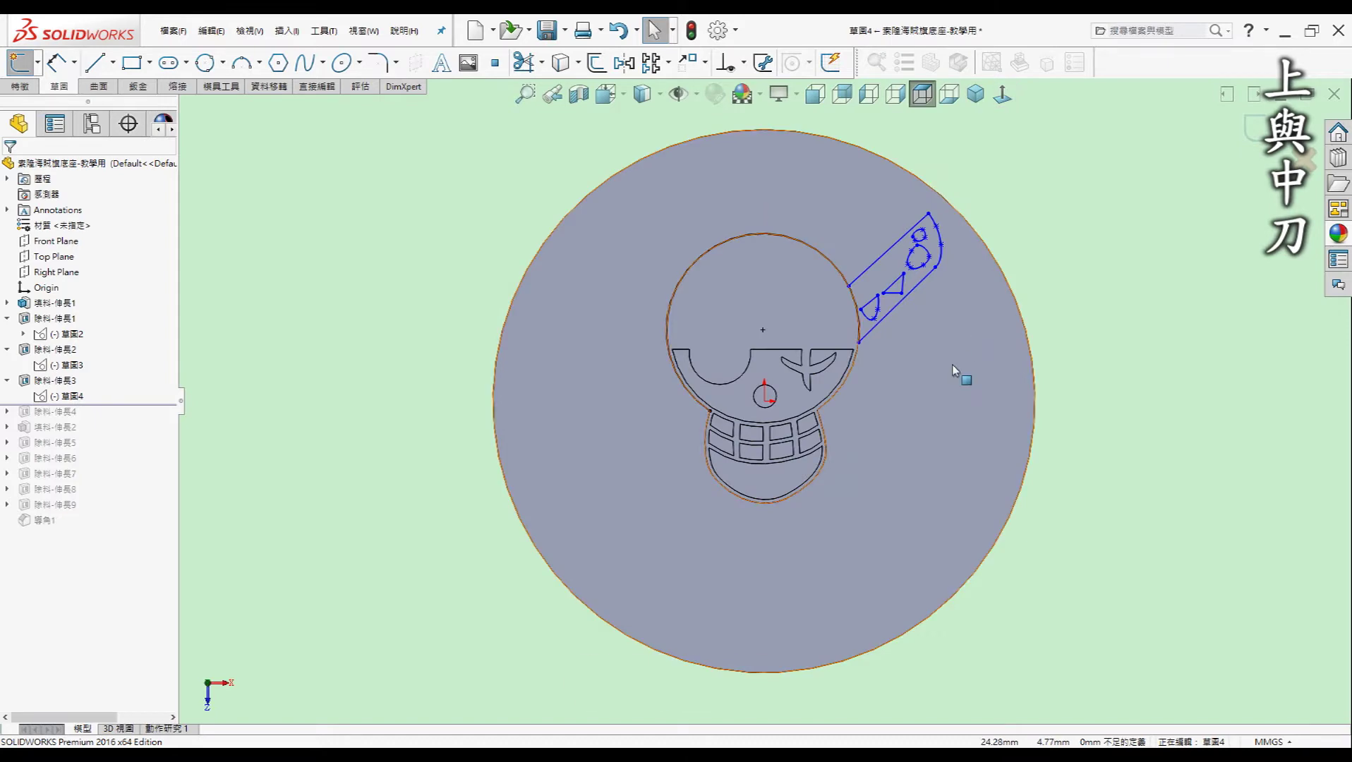
{"action": "scroll", "coordinate": [949, 353], "scroll_direction": "down", "scroll_amount": 2}
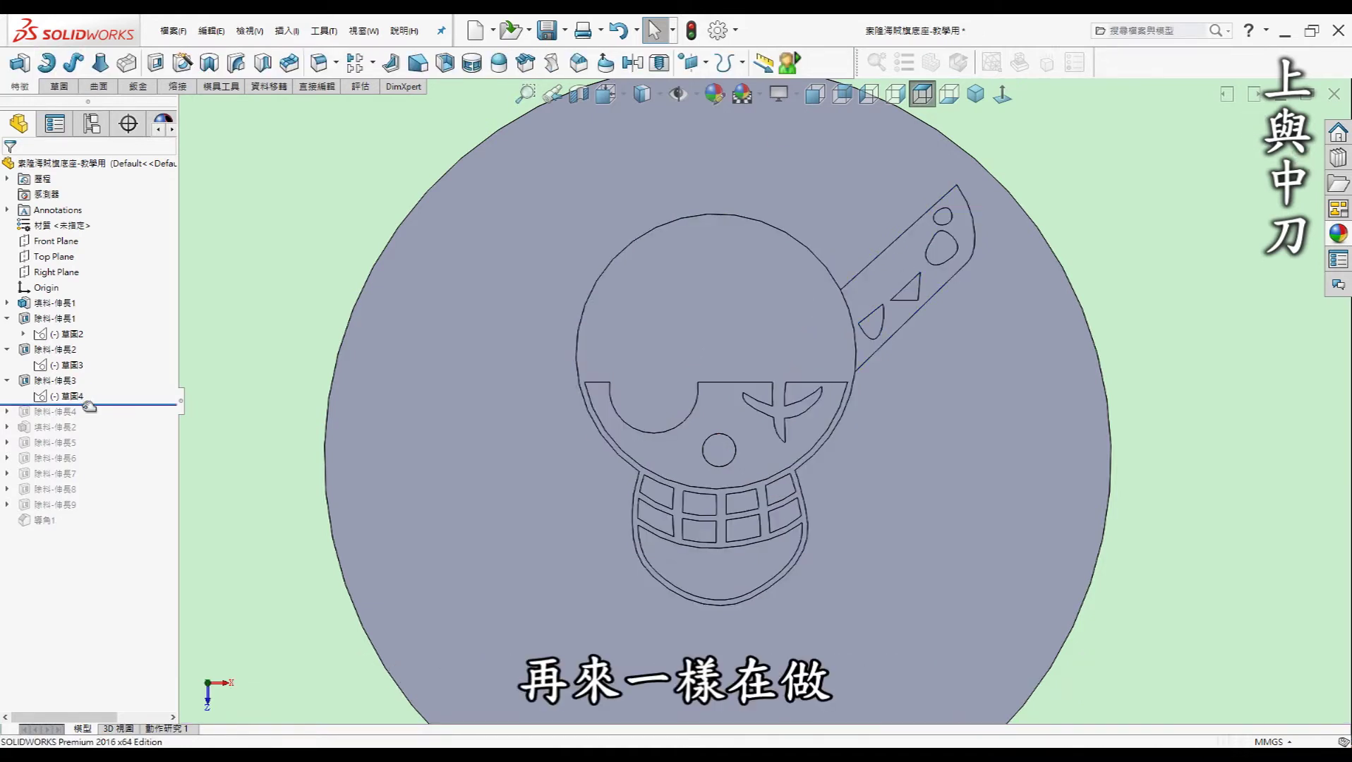
- Roll forward to restore Cut-Extrude4 and open its finger-shape Sketch5 for review
{"action": "left_click_drag", "start_coordinate": [88, 403], "coordinate": [84, 418]}
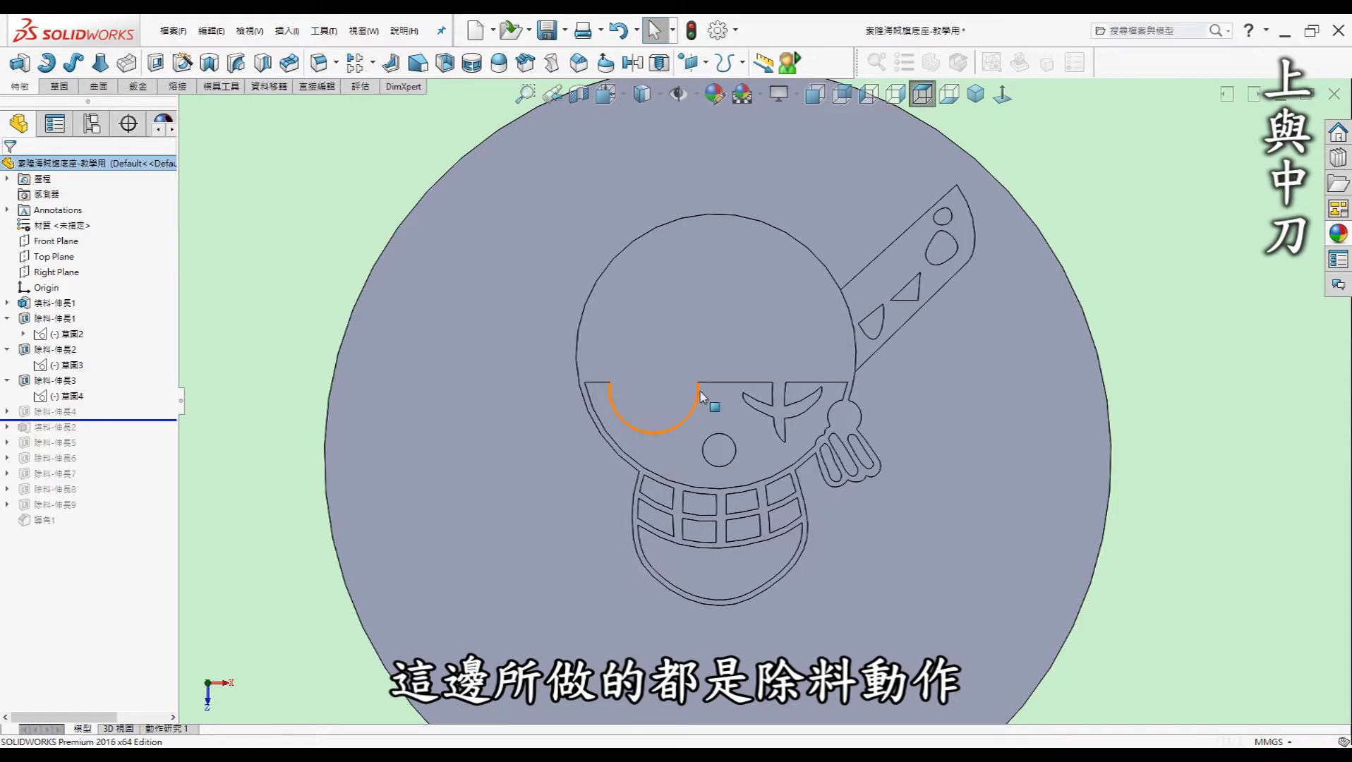
{"action": "left_click", "coordinate": [67, 415]}
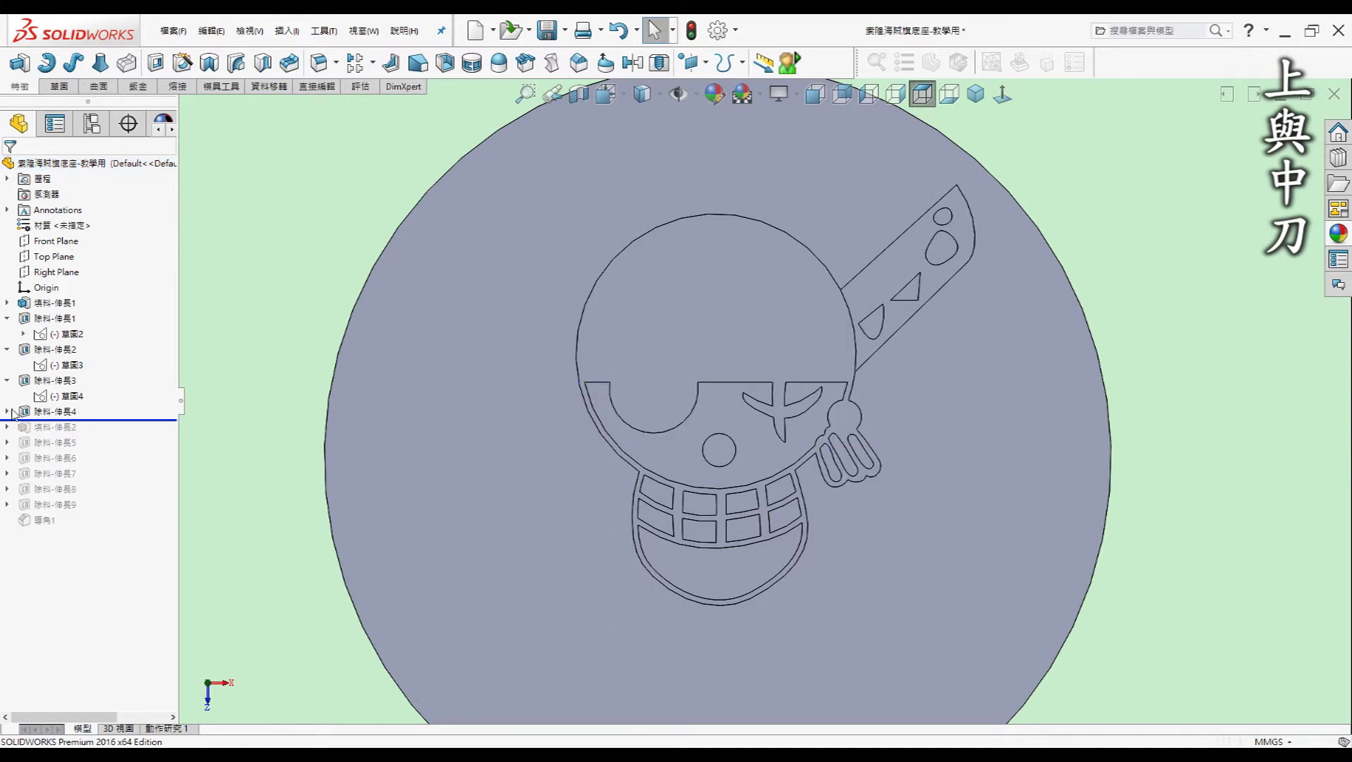
{"action": "left_click", "coordinate": [850, 448]}
{"action": "left_click", "coordinate": [875, 423]}
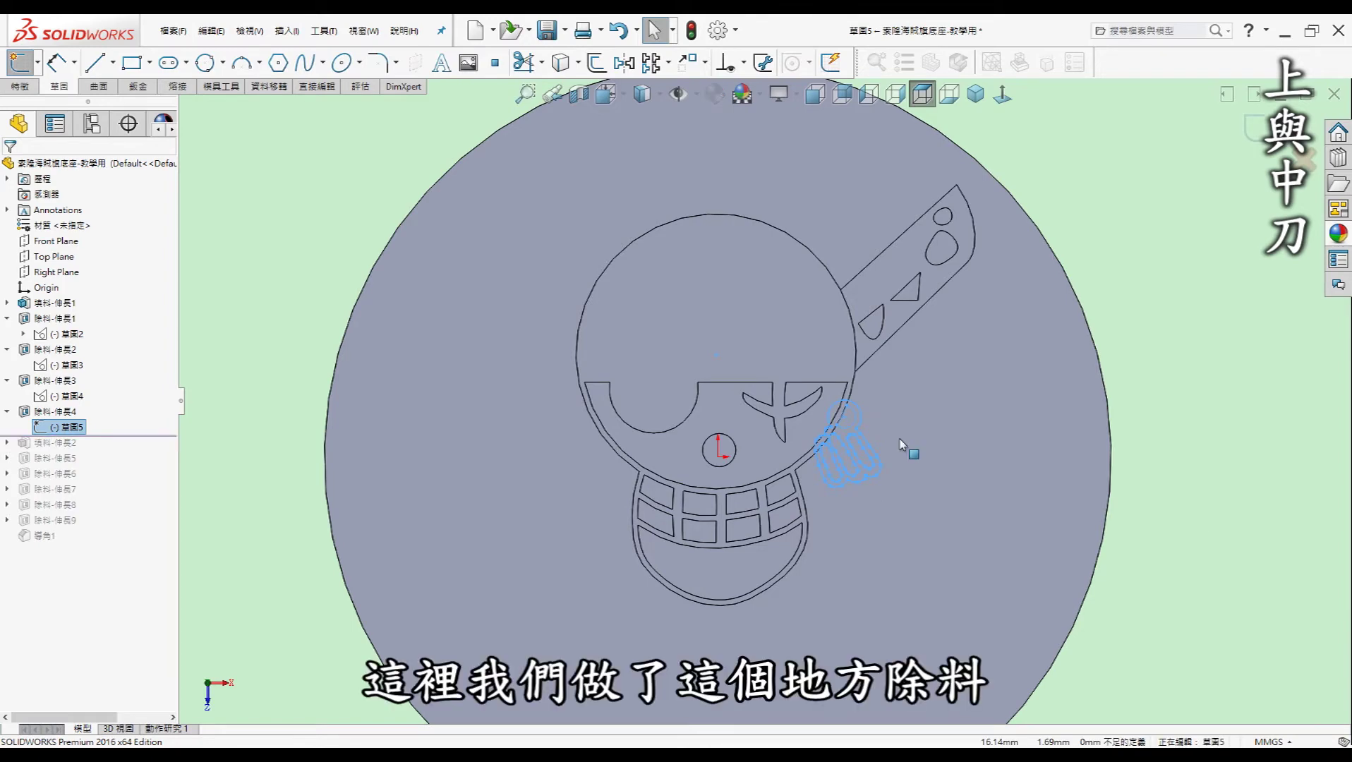
{"action": "scroll", "coordinate": [847, 452], "scroll_direction": "down", "scroll_amount": 3}
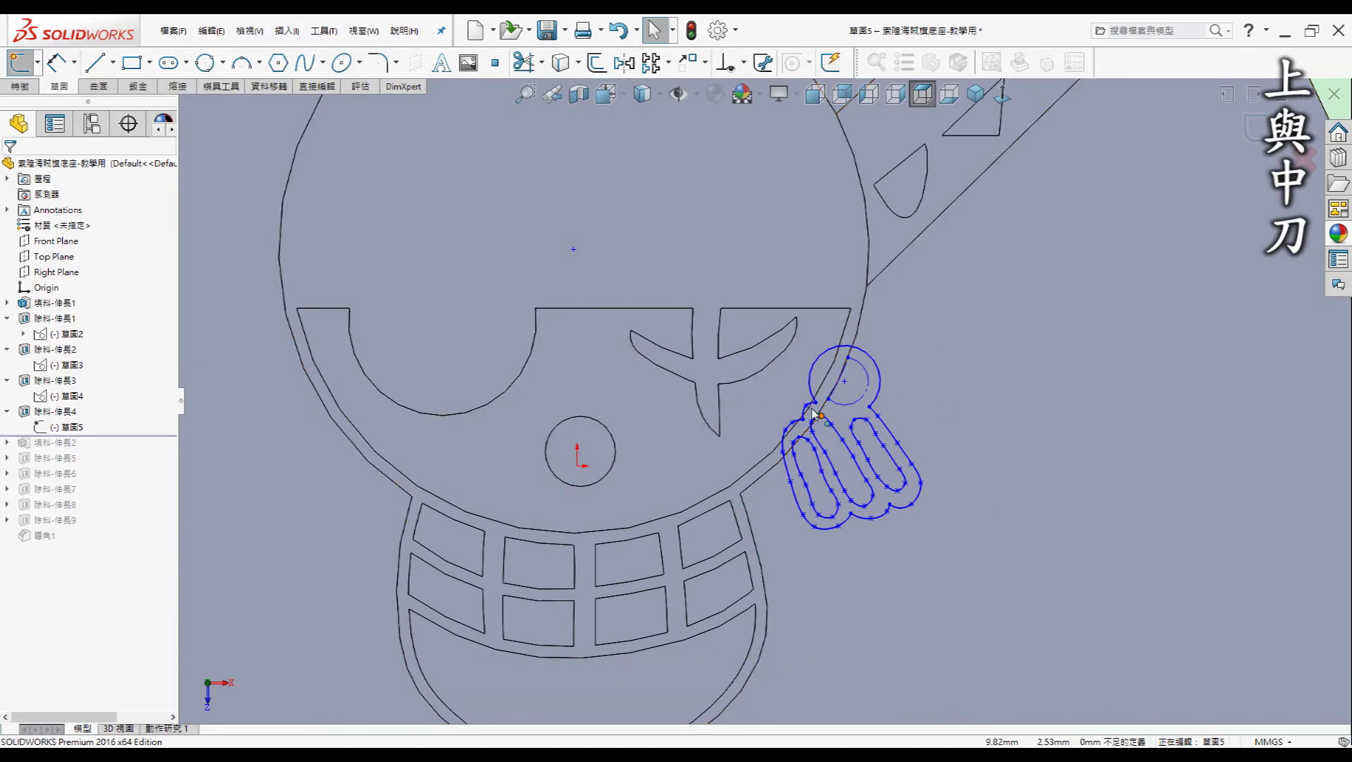
- Exit the sketch and tilt the model to check the 0.5 mm recess depth
{"action": "left_click", "coordinate": [1247, 142]}
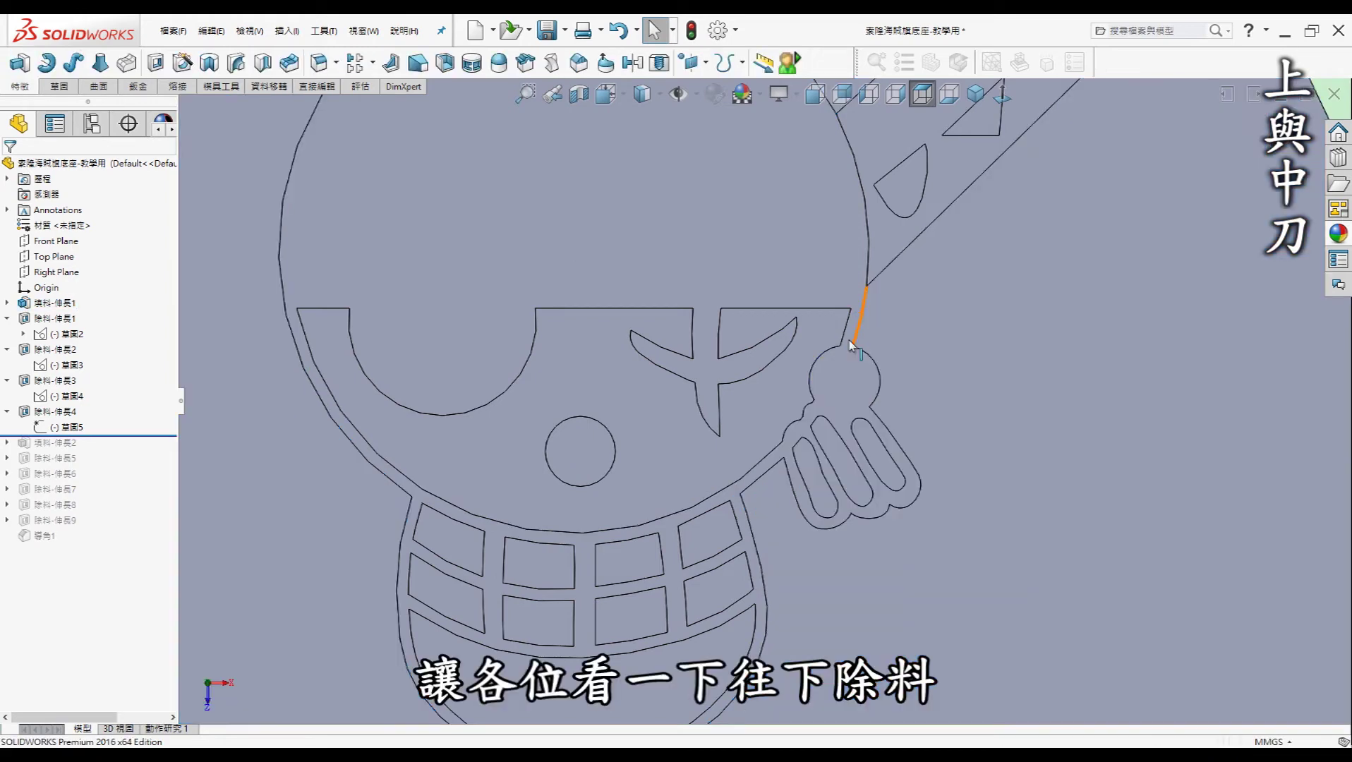
{"action": "middle_click_drag", "start_coordinate": [868, 367], "coordinate": [866, 331]}
{"action": "scroll", "coordinate": [866, 331], "scroll_direction": "down", "scroll_amount": 3}
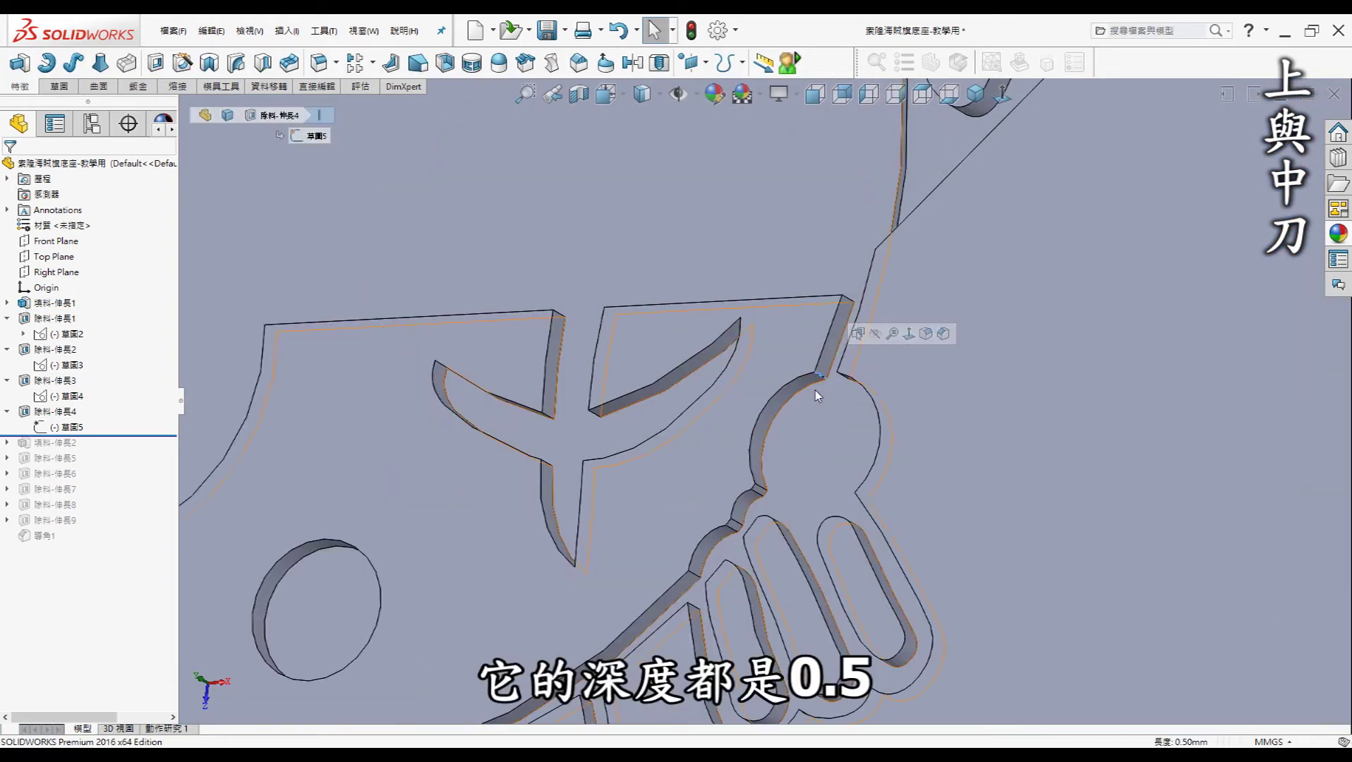
{"action": "scroll", "coordinate": [823, 398], "scroll_direction": "up", "scroll_amount": 3}
{"action": "scroll", "coordinate": [887, 416], "scroll_direction": "up", "scroll_amount": 1}
{"action": "scroll", "coordinate": [866, 412], "scroll_direction": "up", "scroll_amount": 2}
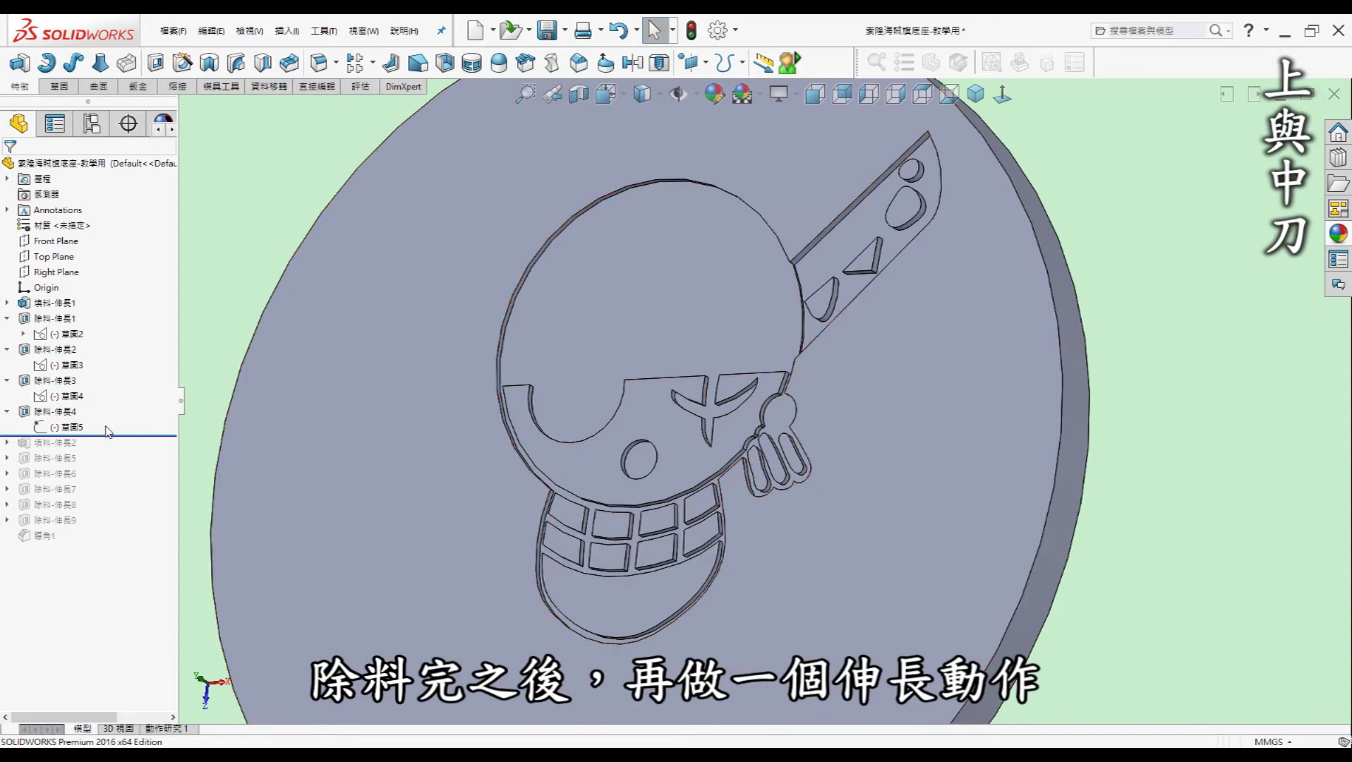
- Roll forward past Boss-Extrude2 and Cut-Extrude5, then select the middle-sword Sketch7
{"action": "left_click_drag", "start_coordinate": [125, 437], "coordinate": [124, 452]}
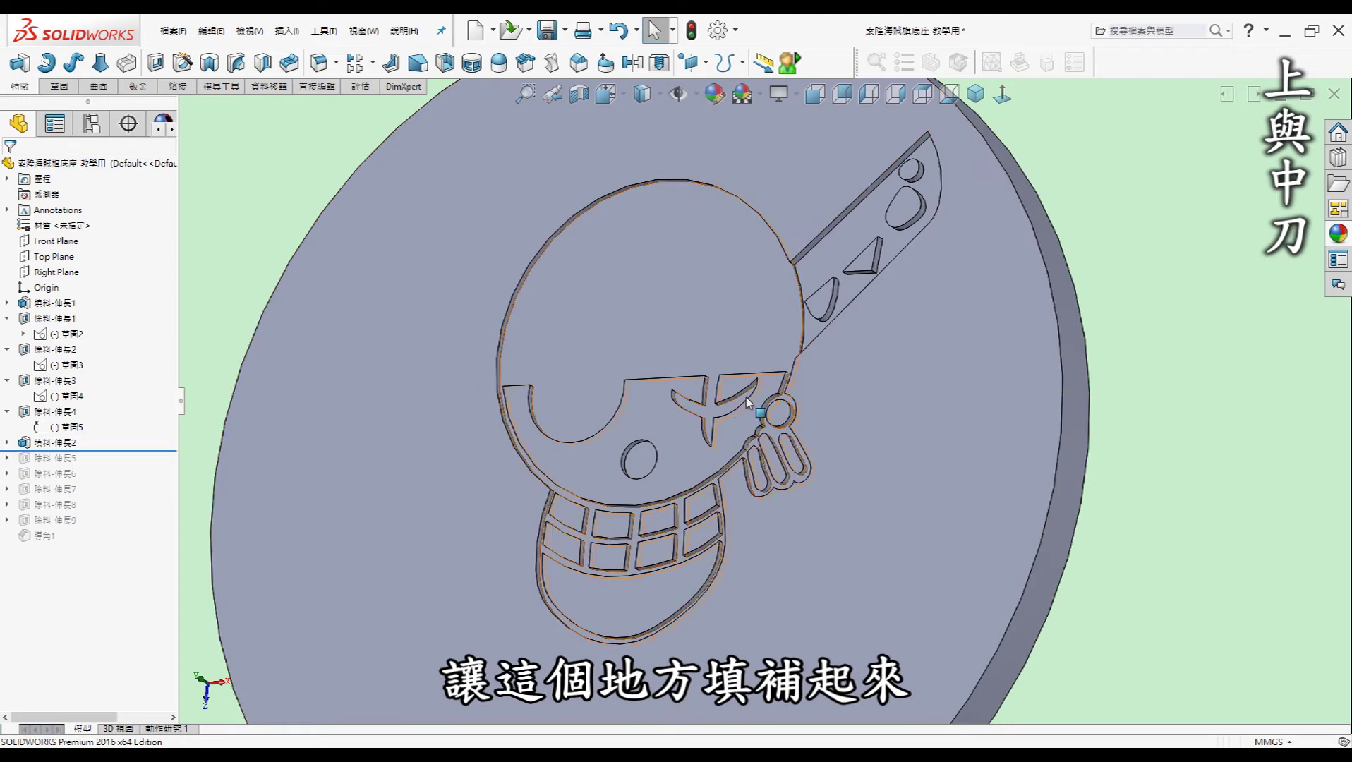
{"action": "middle_click_drag", "start_coordinate": [749, 404], "coordinate": [699, 424]}
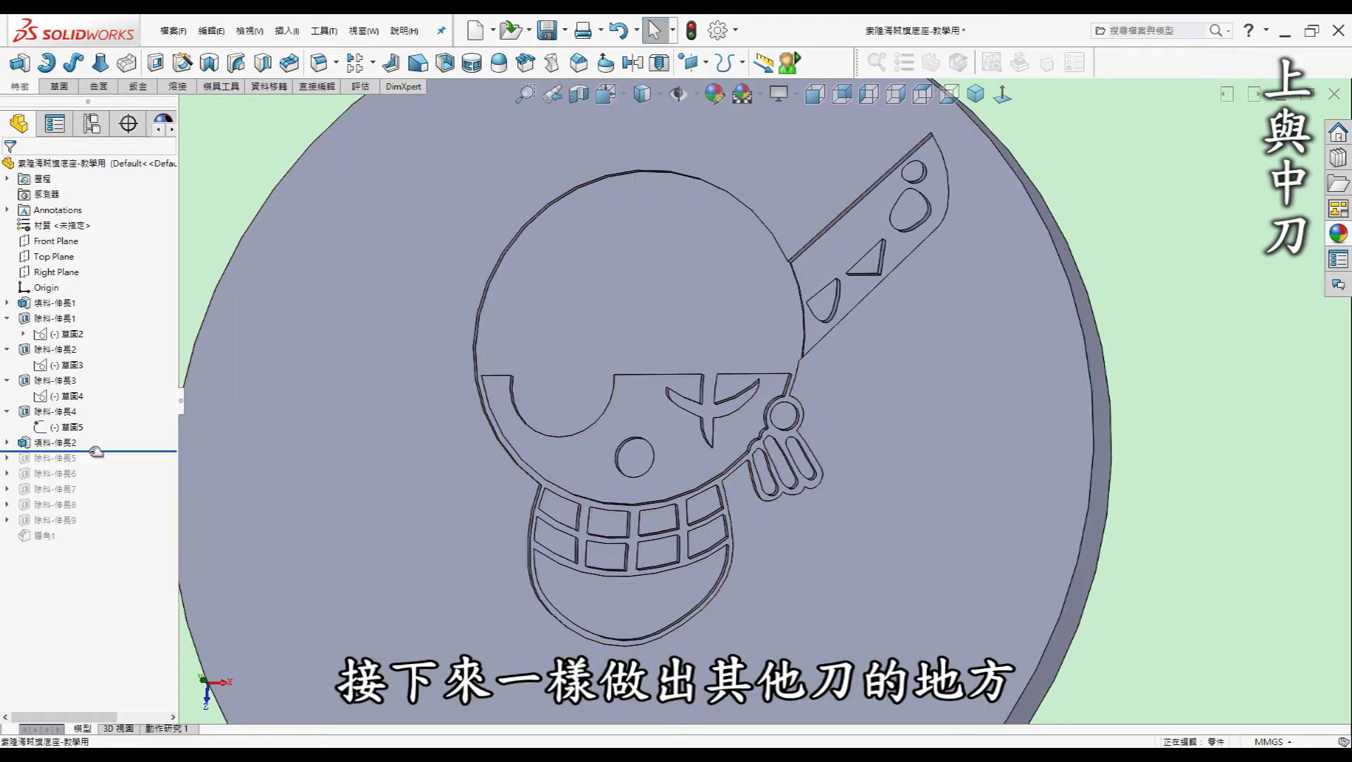
{"action": "left_click_drag", "start_coordinate": [97, 453], "coordinate": [92, 462]}
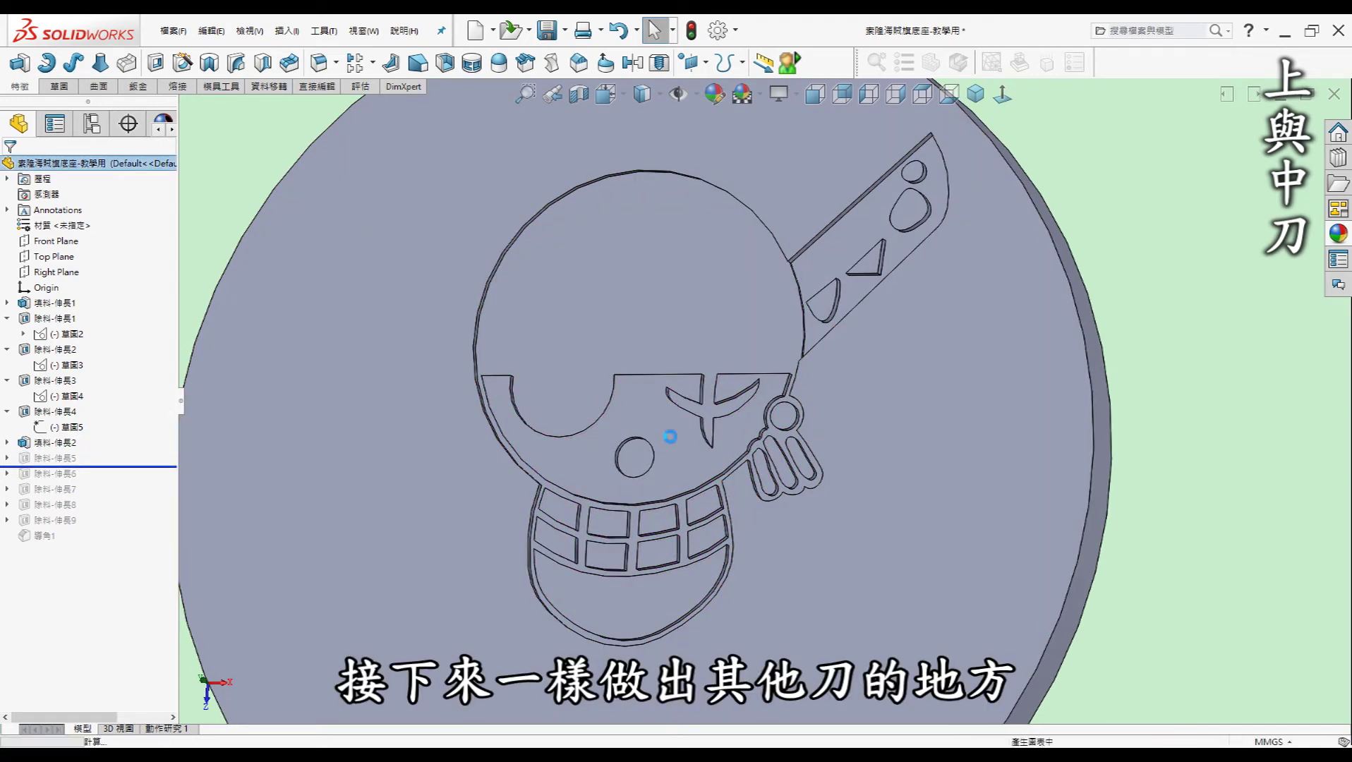
{"action": "left_click", "coordinate": [7, 458]}
{"action": "left_click", "coordinate": [67, 474]}
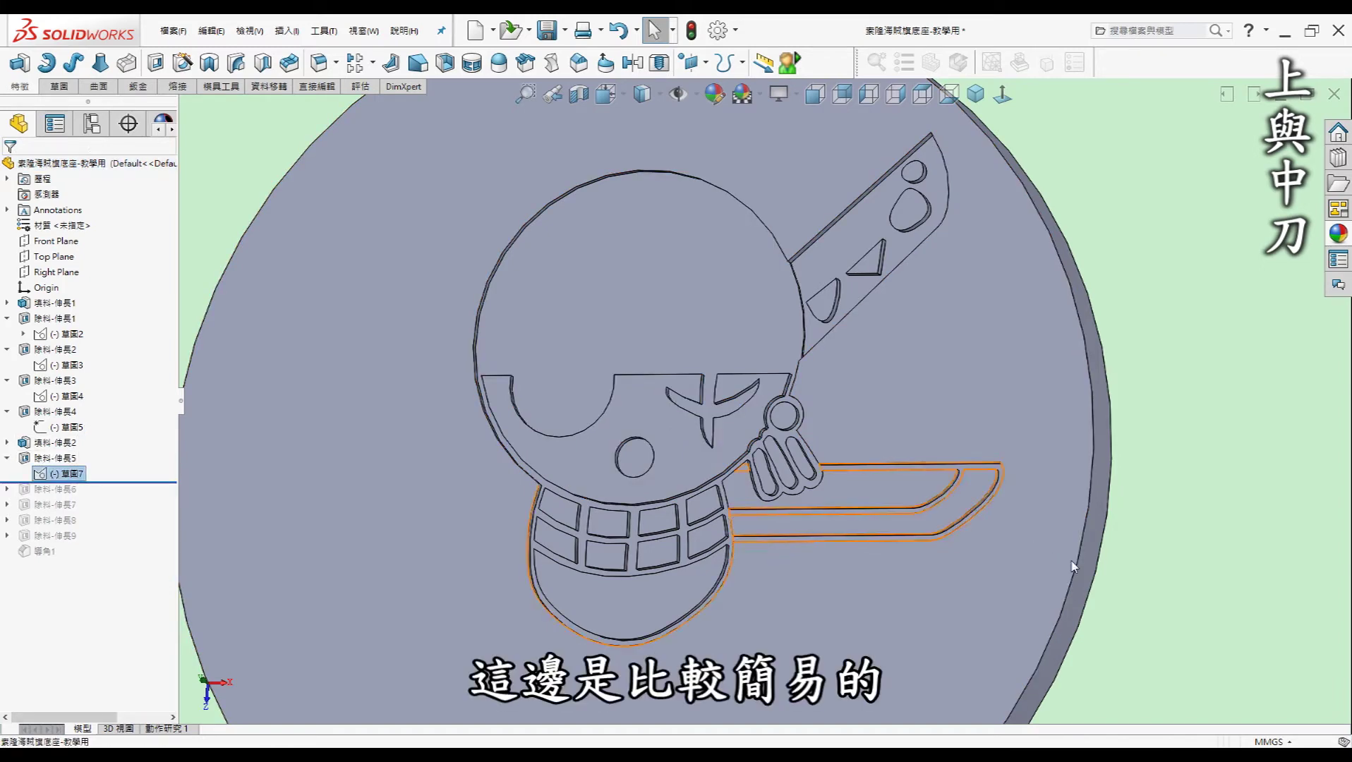
- Review the upper-left sword's Sketch8 with its 0.50 mm offset outlines and exit to rebuild the sixth cut
{"action": "left_click", "coordinate": [982, 482]}
{"action": "key", "text": "Escape"}
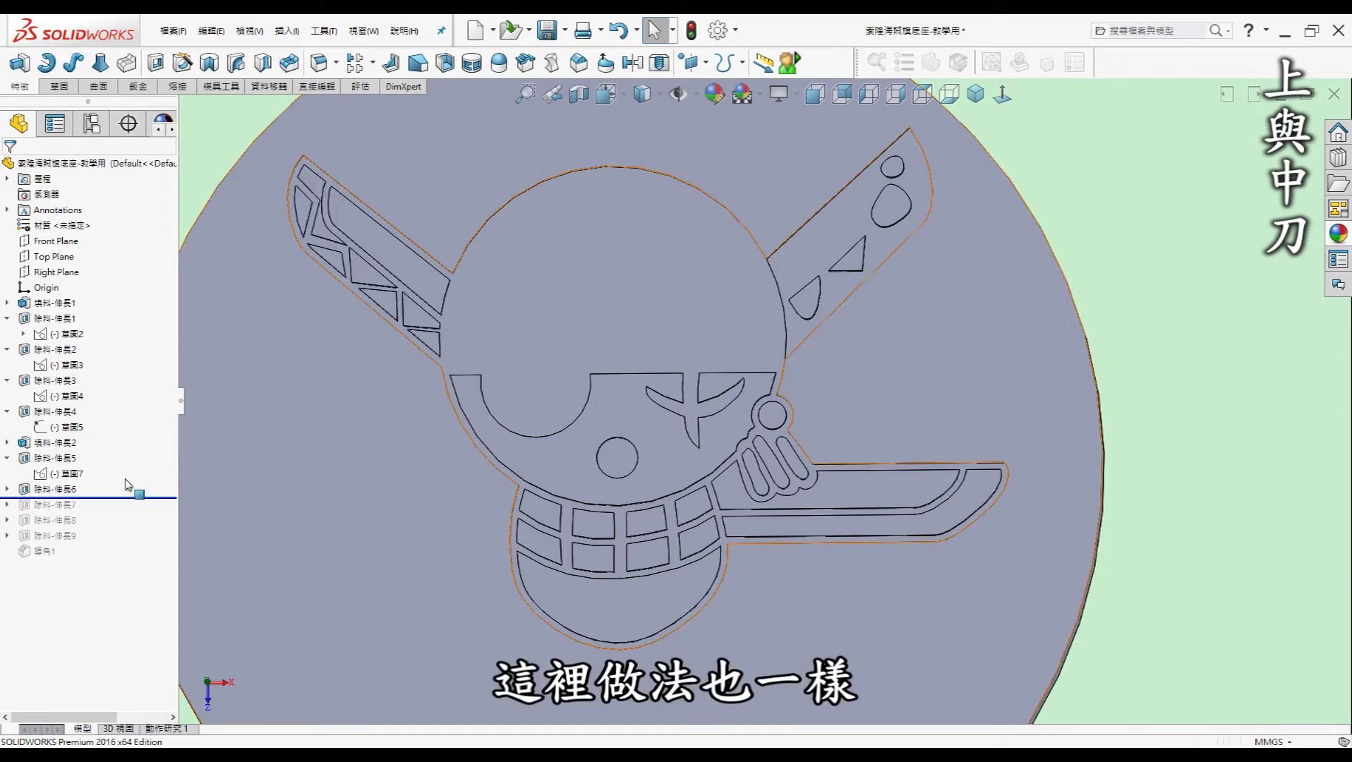
{"action": "left_click", "coordinate": [48, 502]}
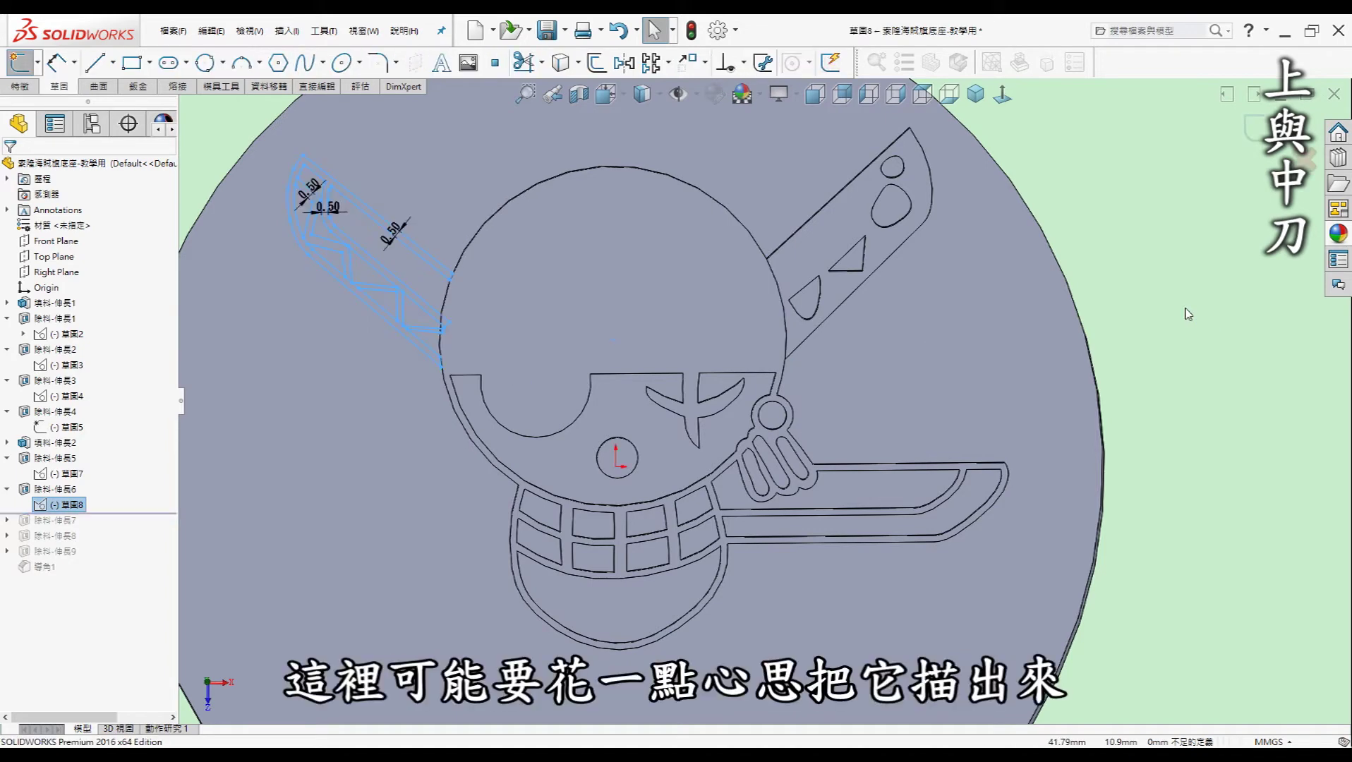
{"action": "scroll", "coordinate": [370, 238], "scroll_direction": "down", "scroll_amount": 3}
{"action": "scroll", "coordinate": [494, 297], "scroll_direction": "down", "scroll_amount": 2}
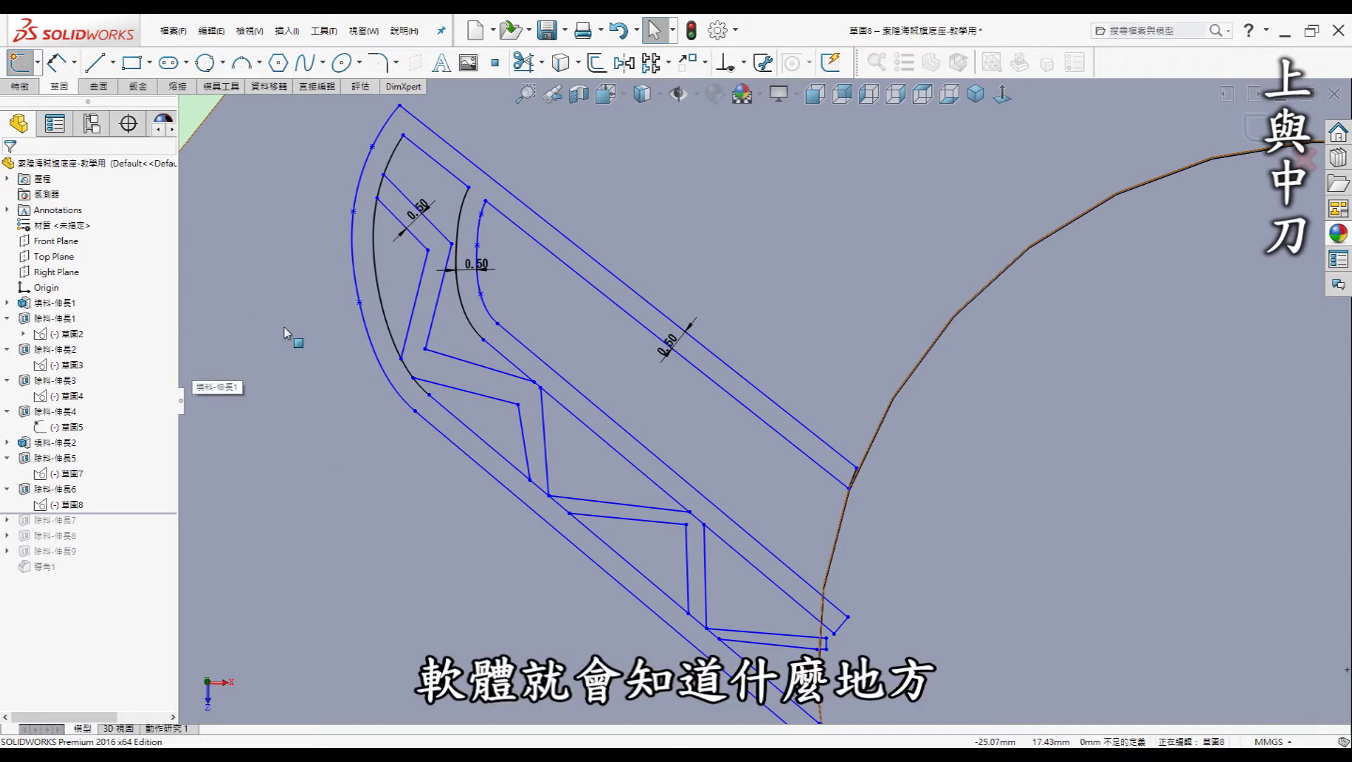
{"action": "scroll", "coordinate": [760, 401], "scroll_direction": "up", "scroll_amount": 3}
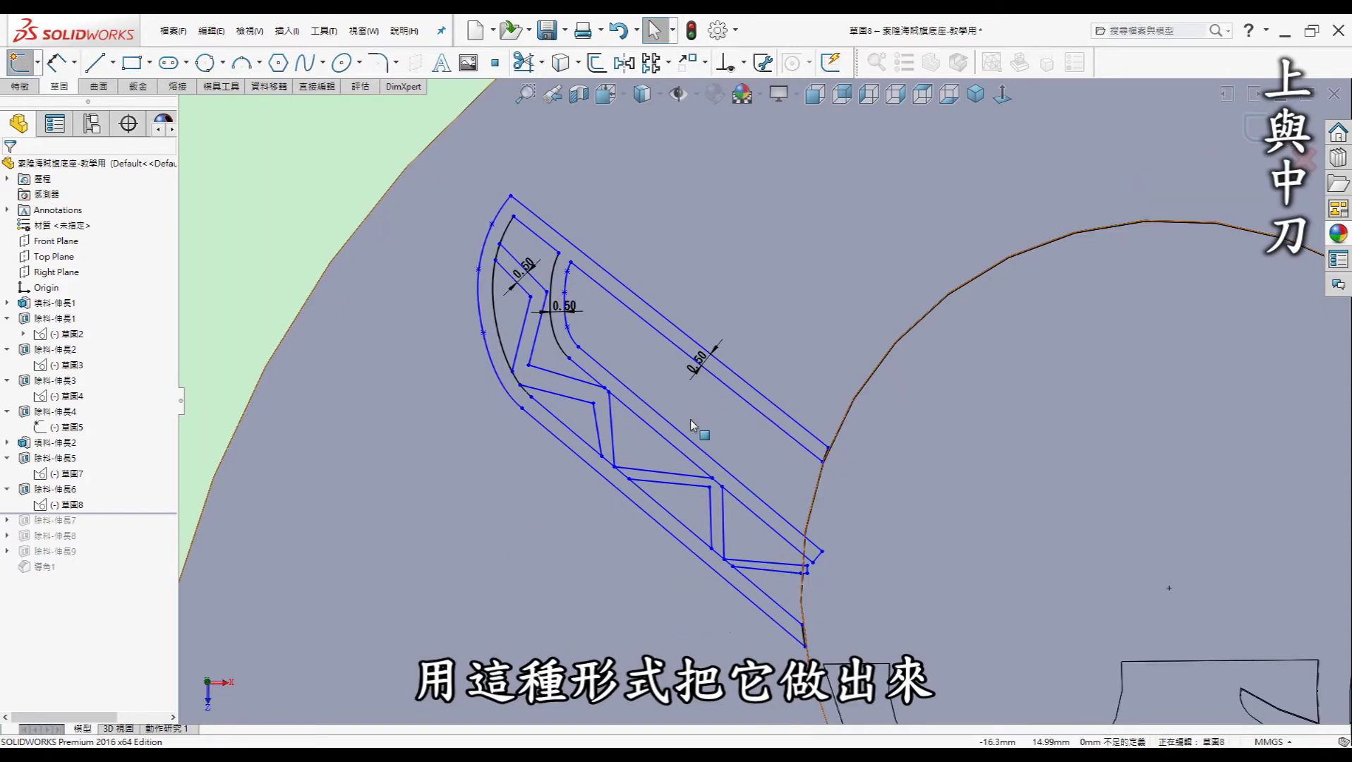
{"action": "scroll", "coordinate": [766, 417], "scroll_direction": "up", "scroll_amount": 2}
{"action": "left_click", "coordinate": [1261, 131]}
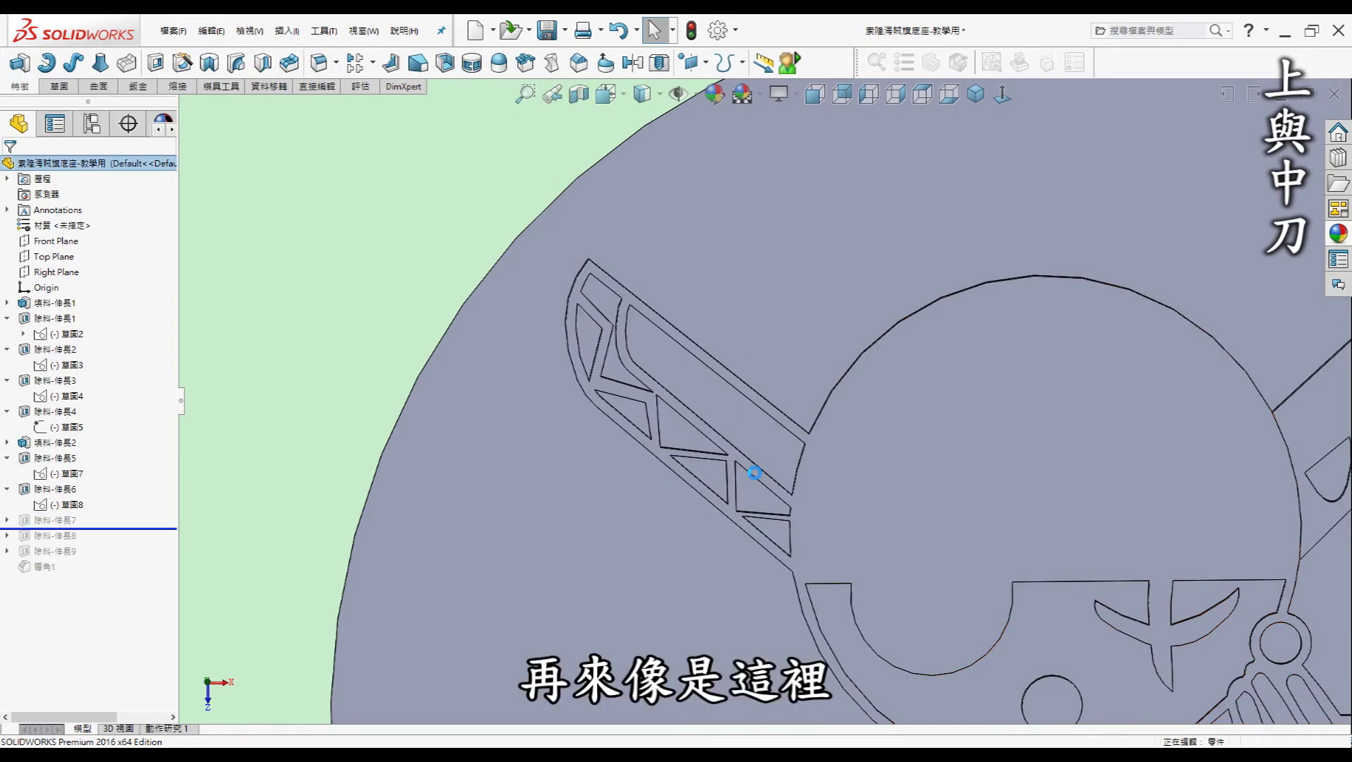
- Review the horizontal sword's hilt Sketch9 under Cut-Extrude7, then exit it with Ctrl+B
{"action": "scroll", "coordinate": [917, 512], "scroll_direction": "up", "scroll_amount": 2}
{"action": "scroll", "coordinate": [916, 511], "scroll_direction": "up", "scroll_amount": 2}
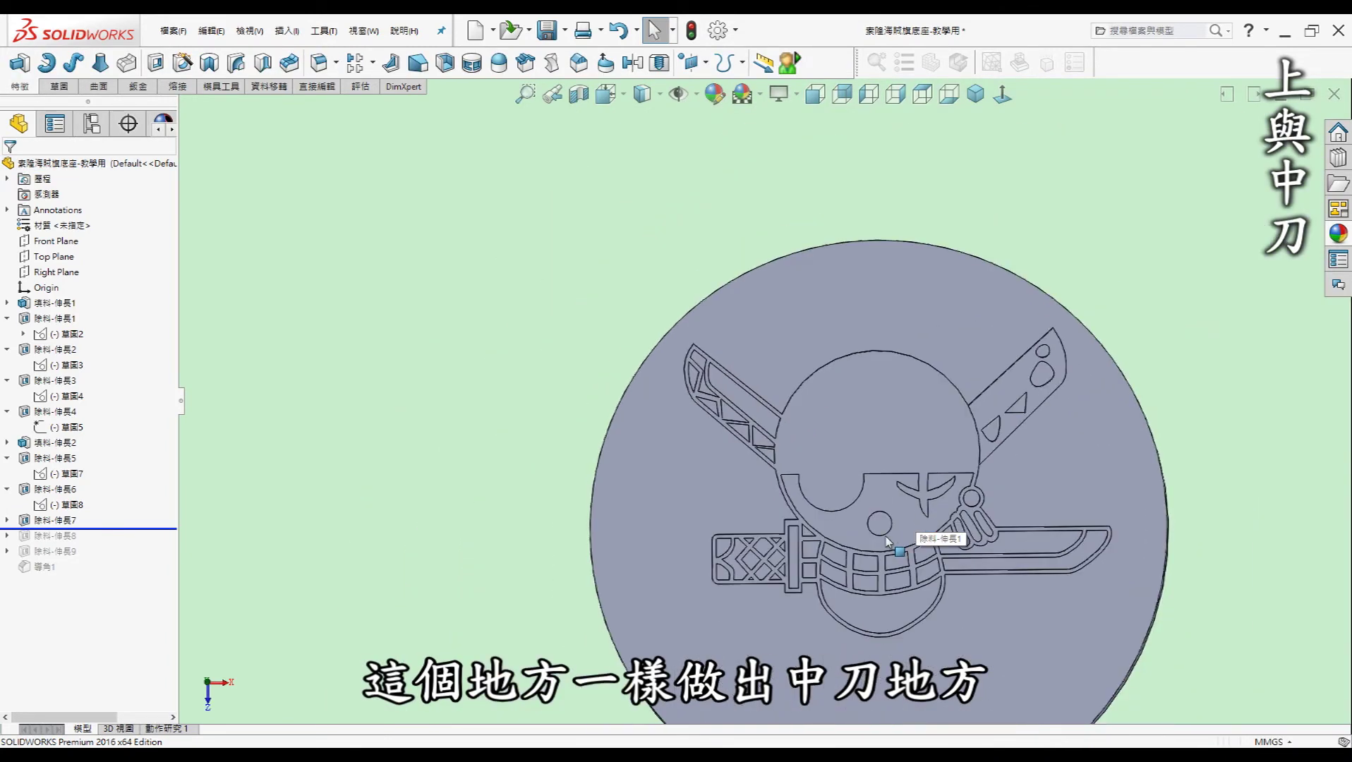
{"action": "scroll", "coordinate": [911, 536], "scroll_direction": "down", "scroll_amount": 3}
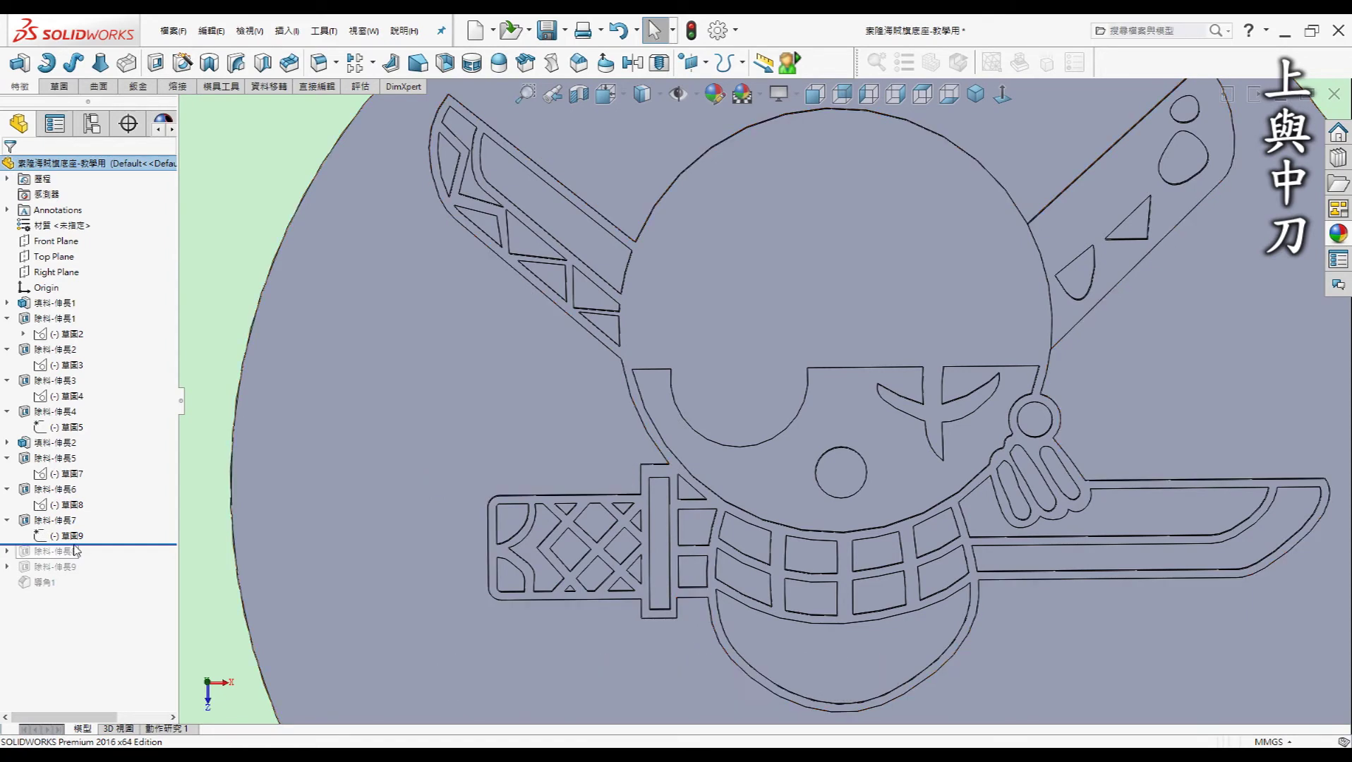
{"action": "left_click", "coordinate": [7, 520]}
{"action": "left_click", "coordinate": [70, 536]}
{"action": "left_click", "coordinate": [113, 546]}
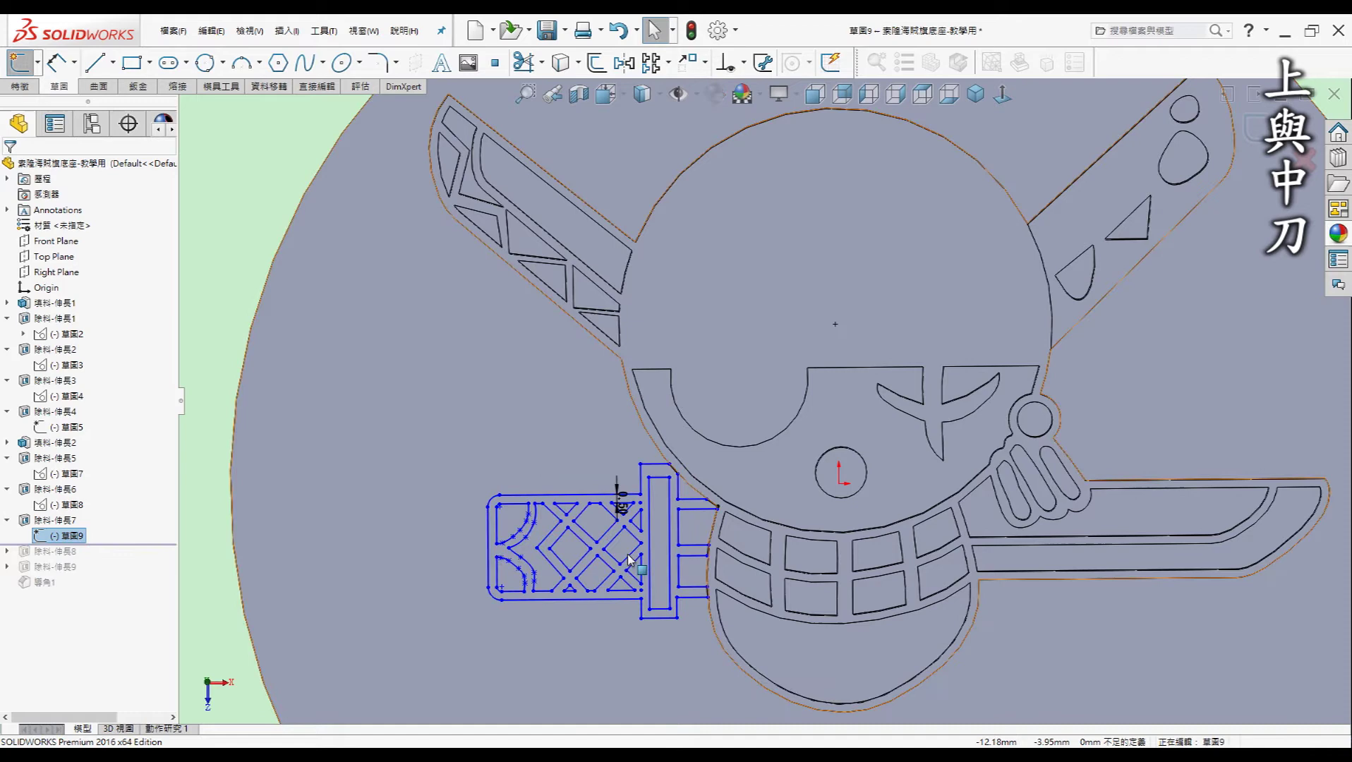
{"action": "scroll", "coordinate": [630, 548], "scroll_direction": "down", "scroll_amount": 5}
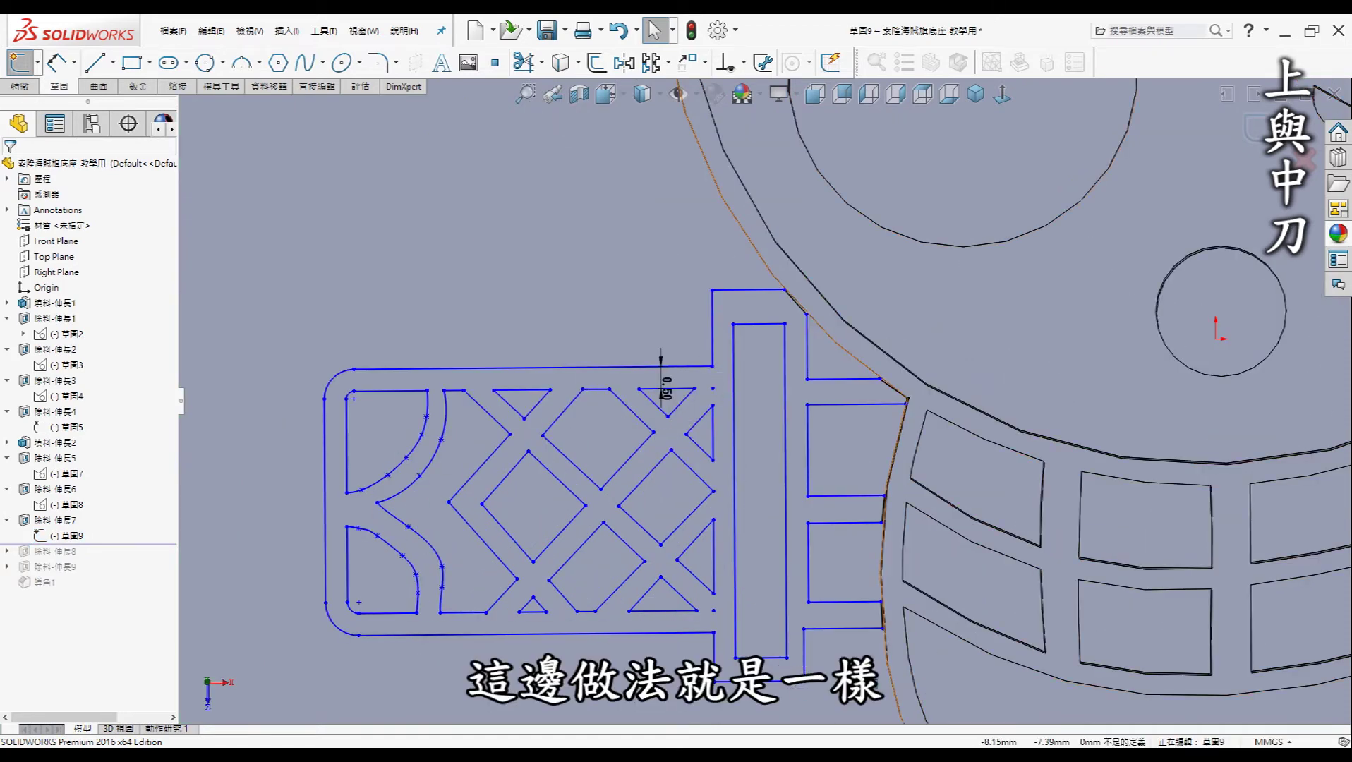
{"action": "scroll", "coordinate": [765, 402], "scroll_direction": "up", "scroll_amount": 4}
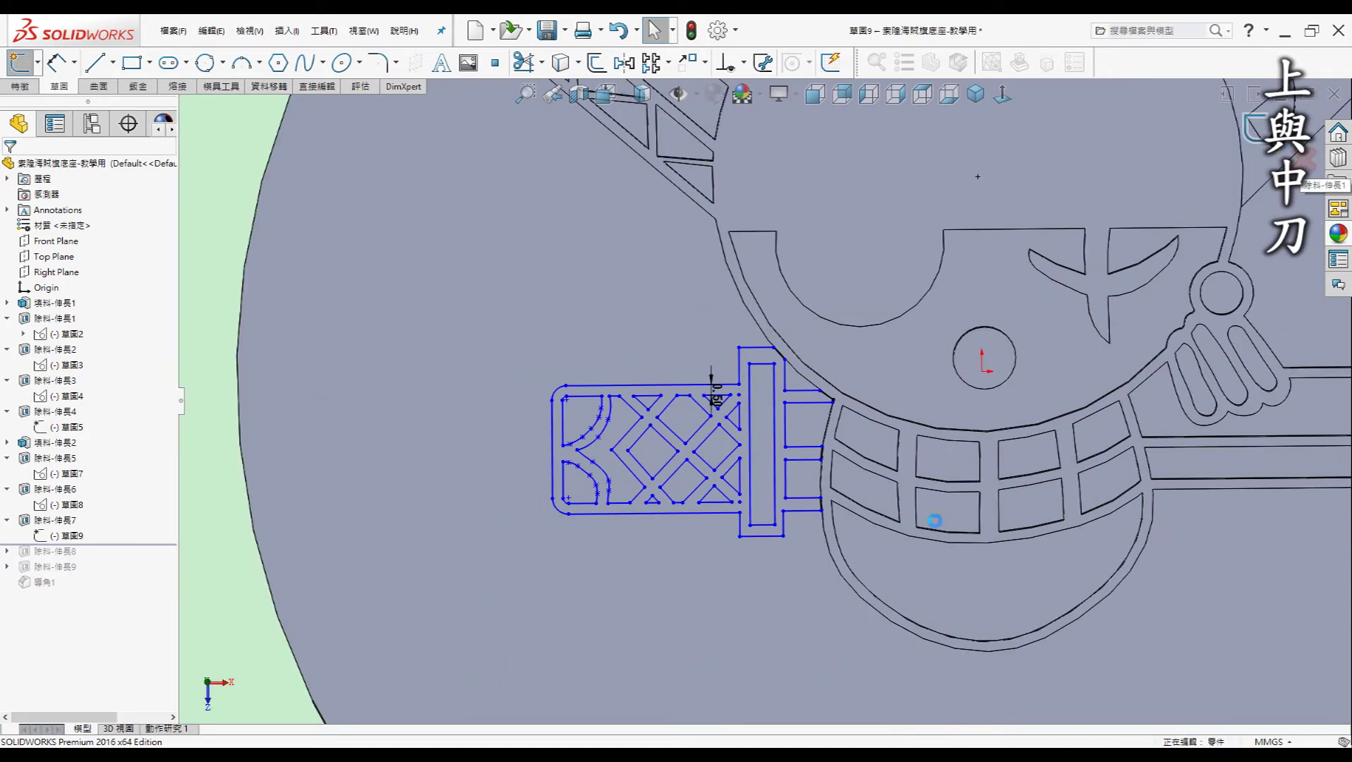
{"action": "key", "text": "ctrl+b"}
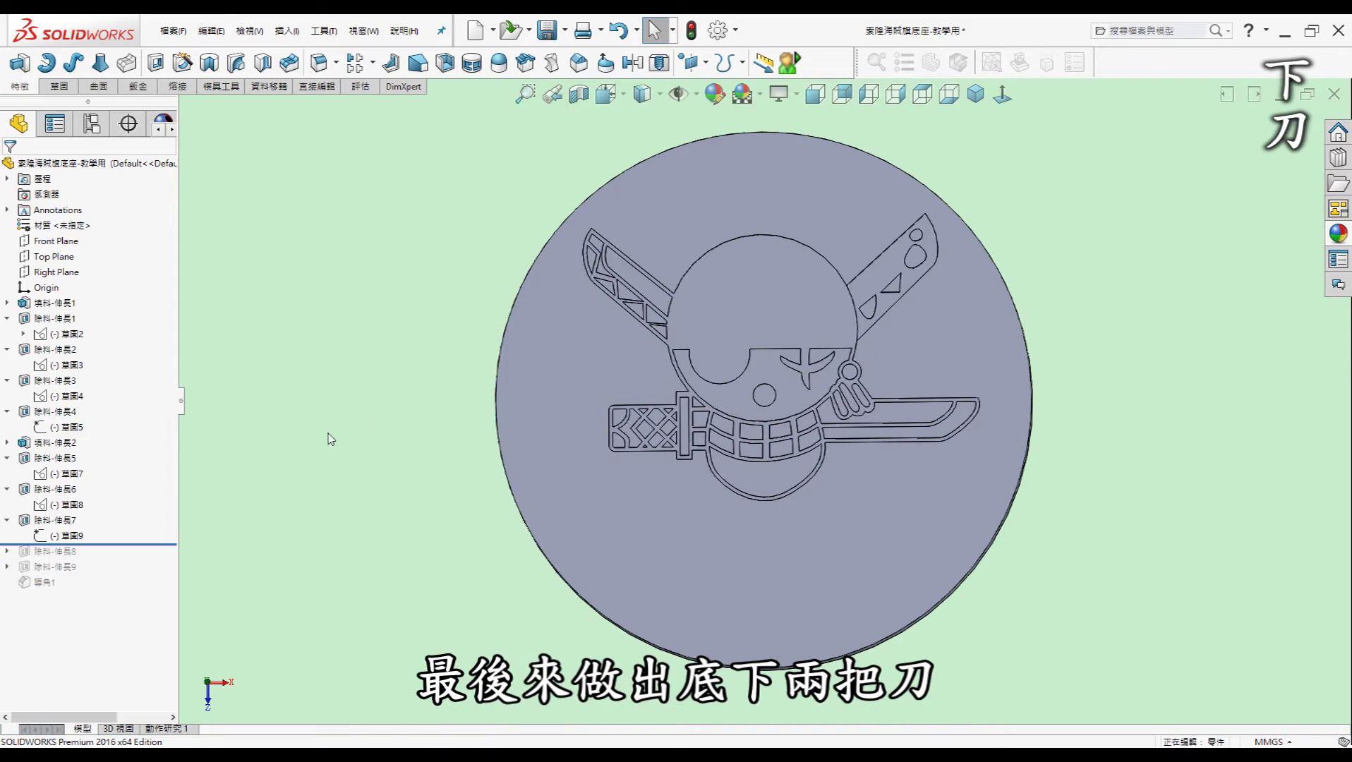
- Roll forward to Cut-Extrude8 and open the lower-left sword's Sketch10
{"action": "left_click_drag", "start_coordinate": [94, 542], "coordinate": [91, 564]}
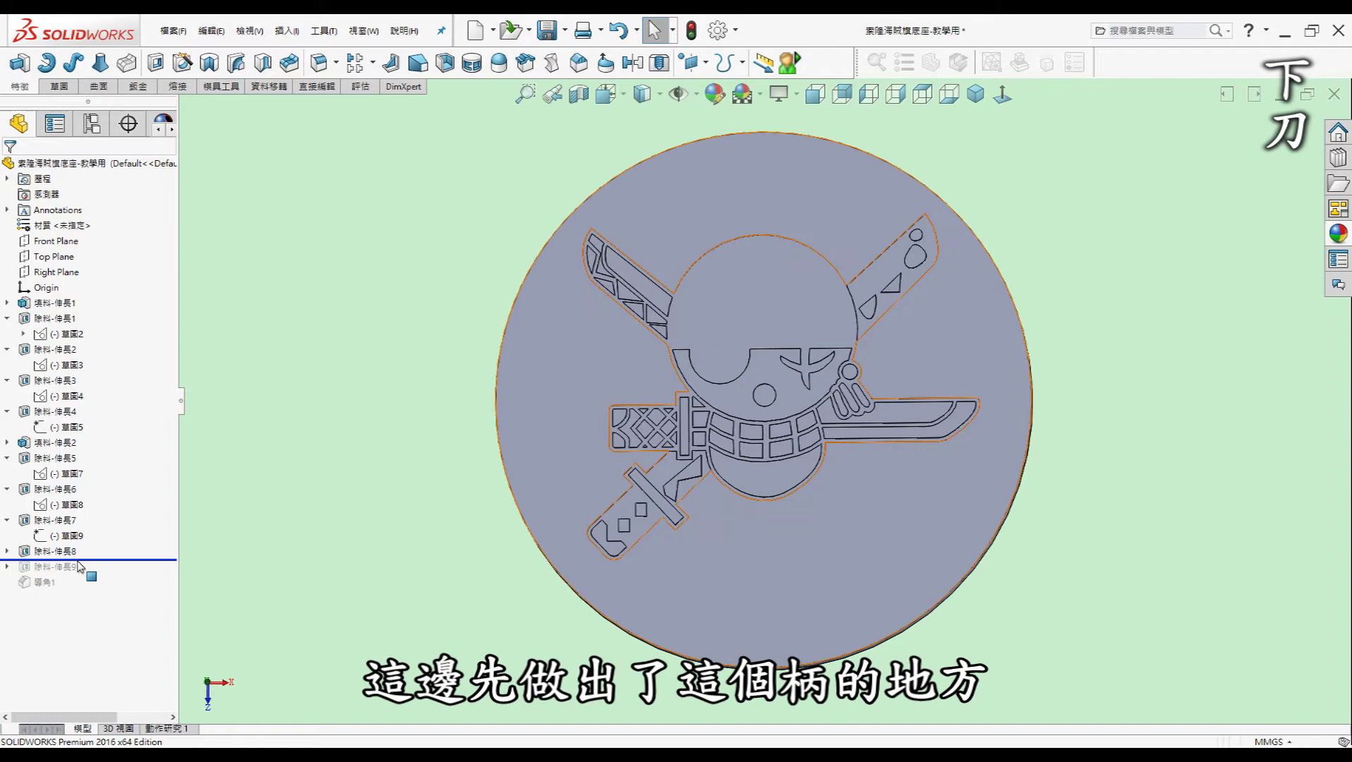
{"action": "left_click", "coordinate": [7, 551]}
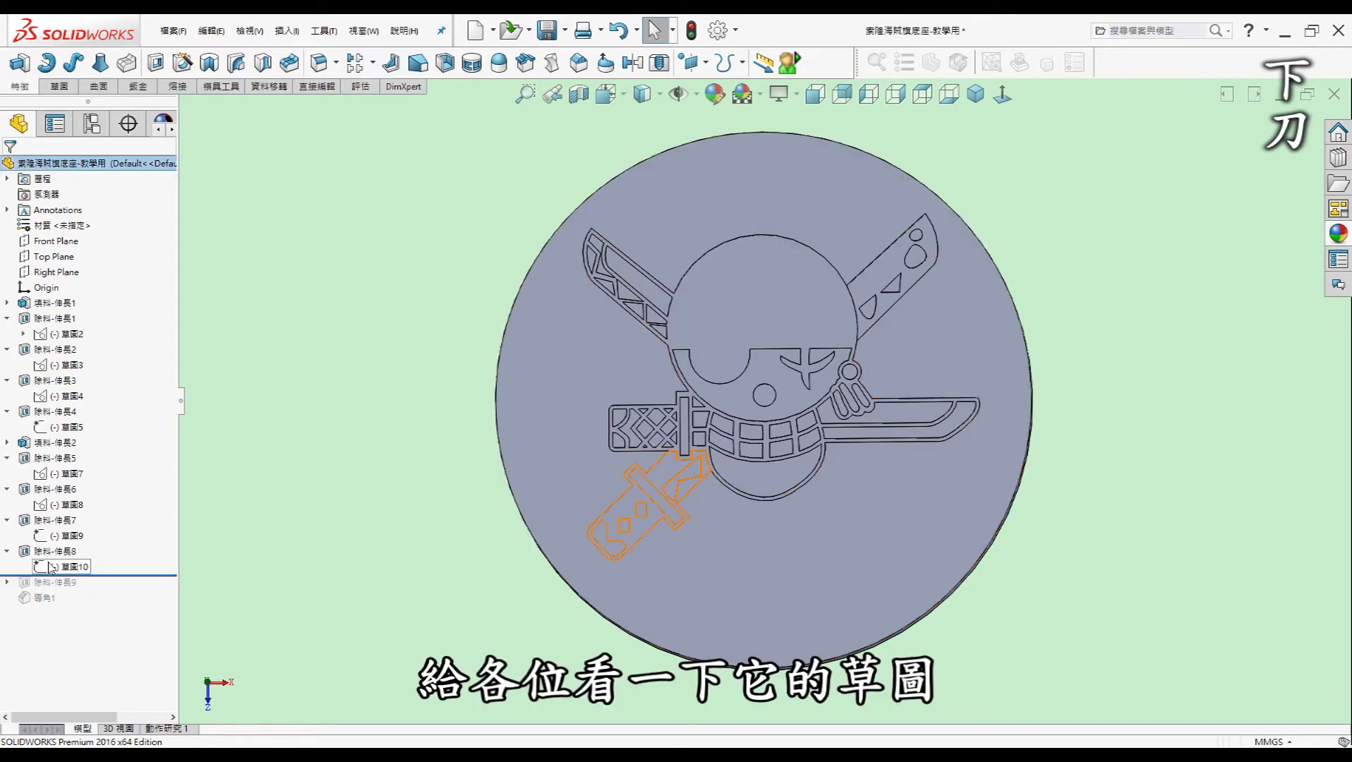
{"action": "left_click", "coordinate": [71, 567]}
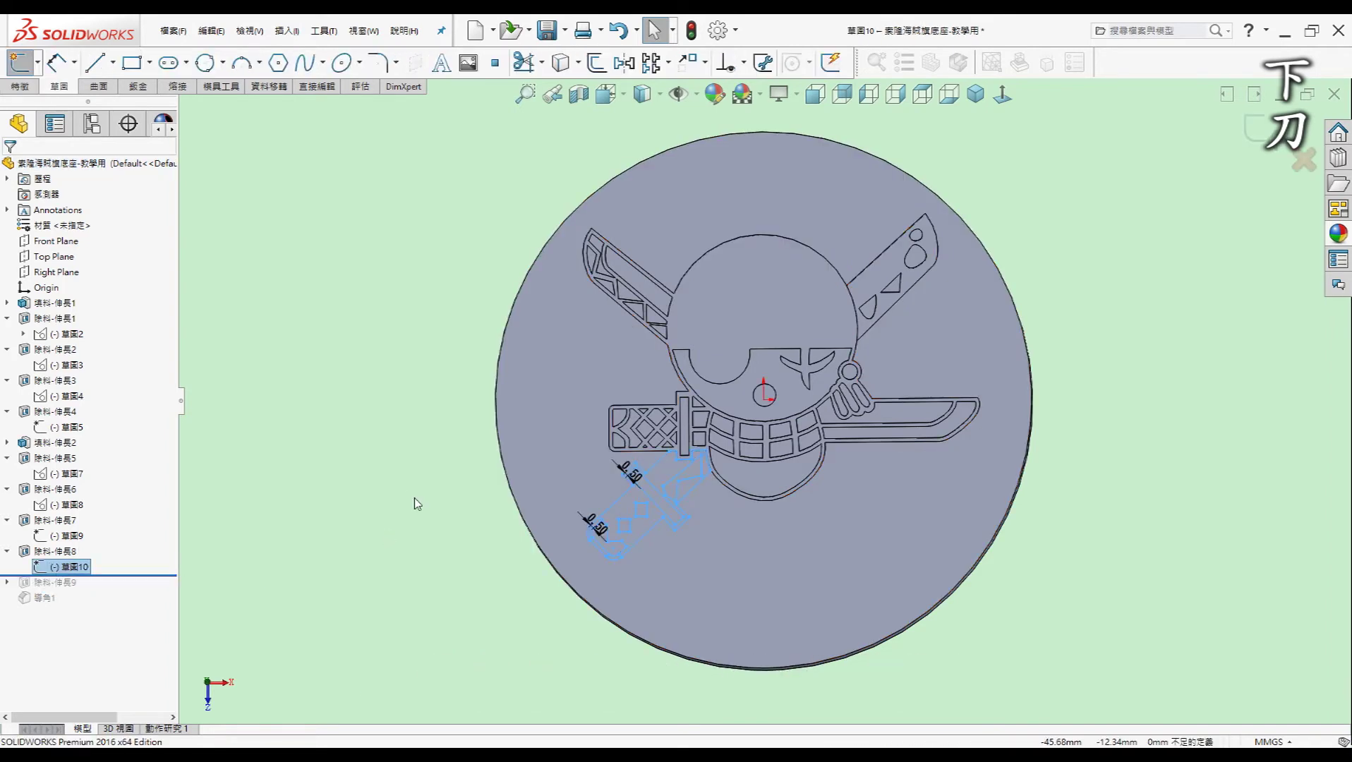
{"action": "scroll", "coordinate": [657, 485], "scroll_direction": "down", "scroll_amount": 3}
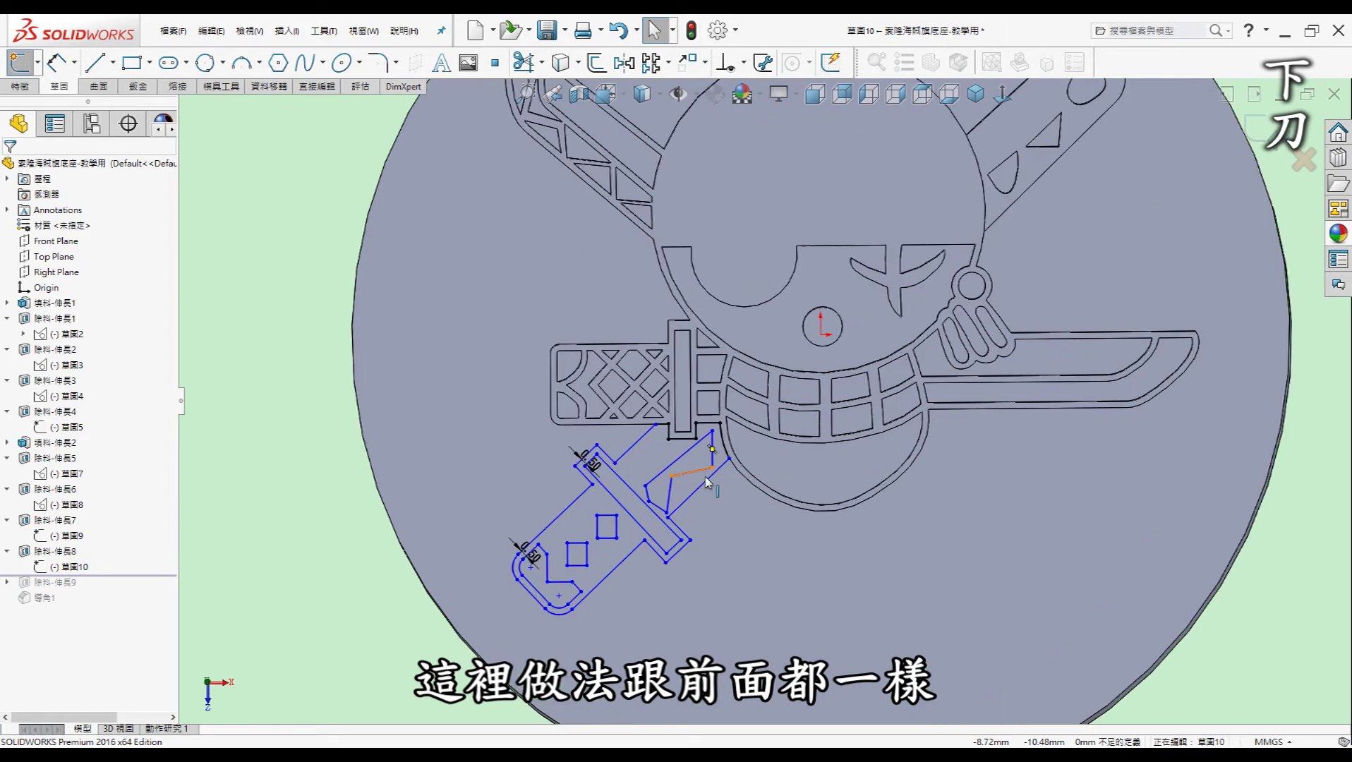
{"action": "scroll", "coordinate": [706, 483], "scroll_direction": "down", "scroll_amount": 2}
{"action": "scroll", "coordinate": [742, 482], "scroll_direction": "down", "scroll_amount": 1}
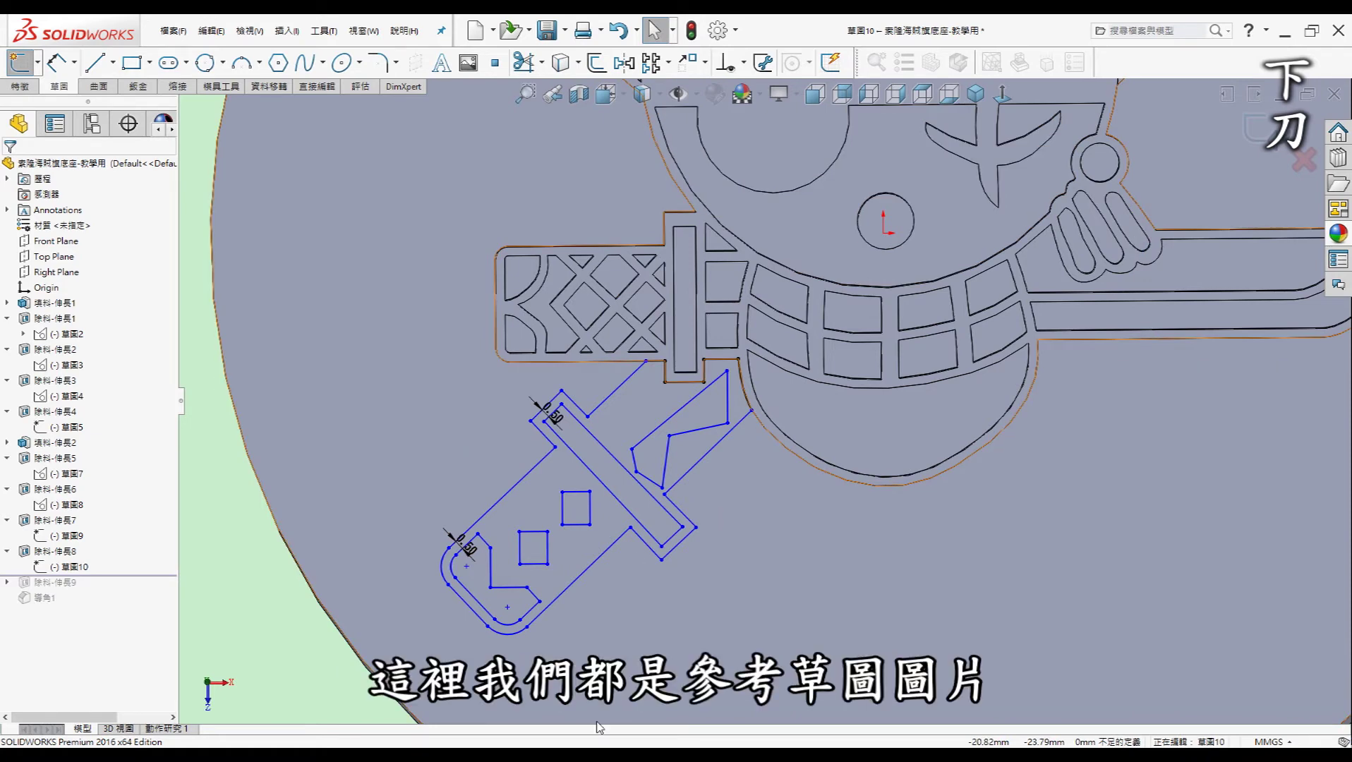
- Toggle the Sketch2 reference image, exit the sketch, and roll forward past Cut-Extrude9
{"action": "left_click", "coordinate": [88, 324]}
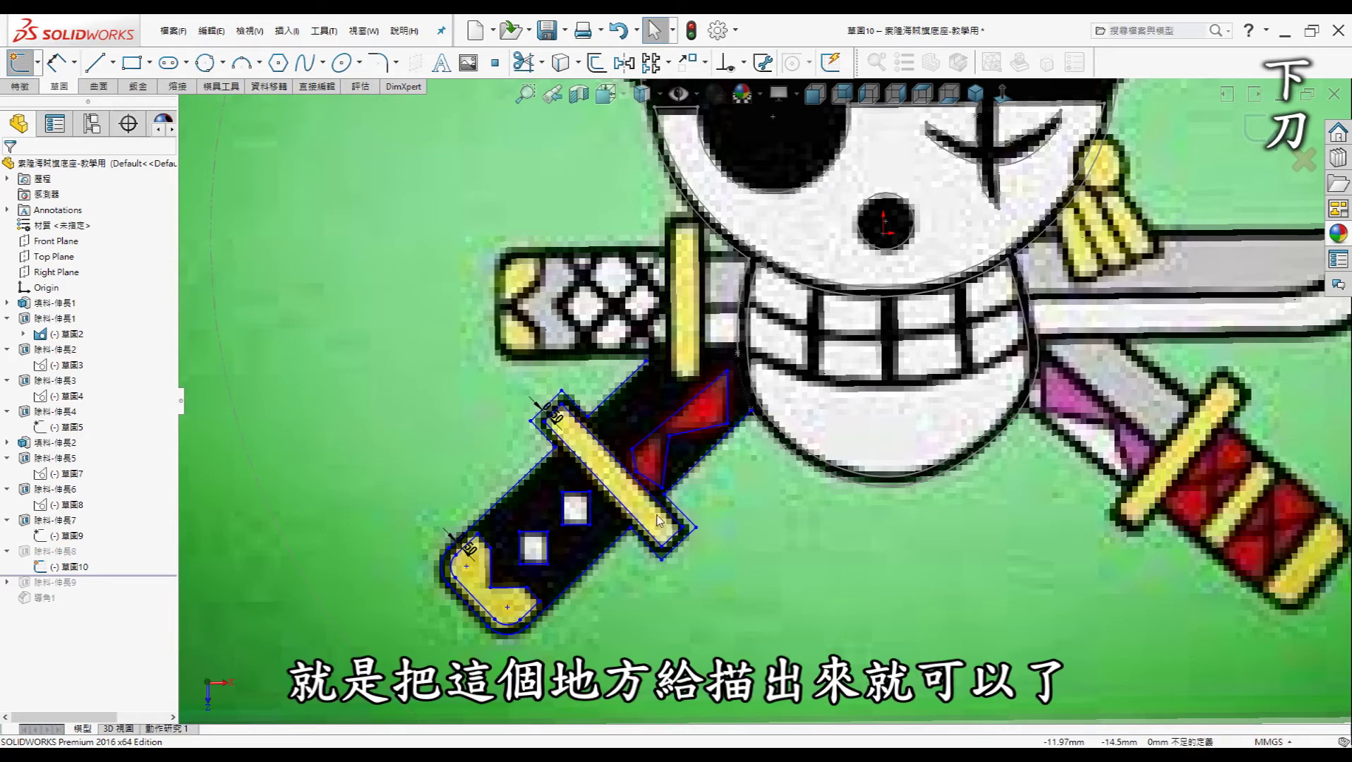
{"action": "right_click", "coordinate": [70, 334]}
{"action": "left_click", "coordinate": [603, 355]}
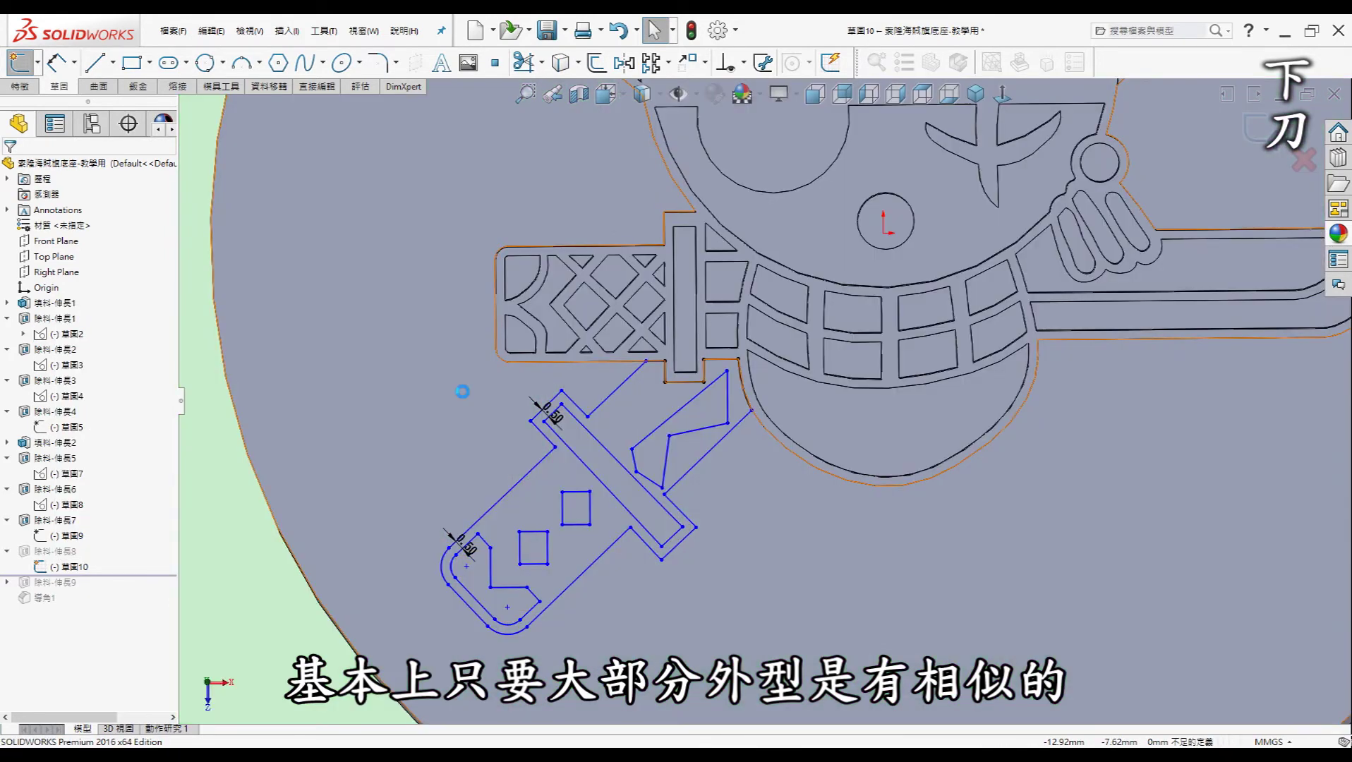
{"action": "scroll", "coordinate": [734, 454], "scroll_direction": "up", "scroll_amount": 4}
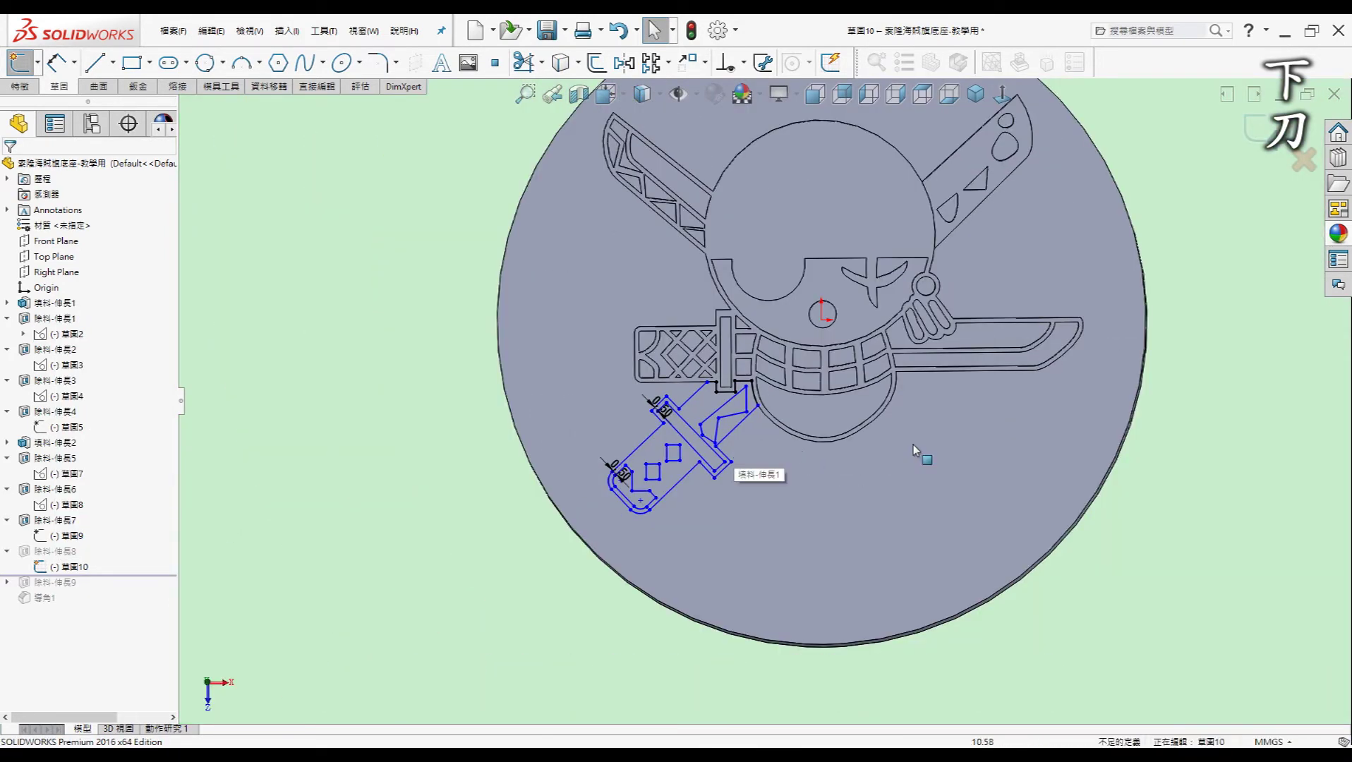
{"action": "scroll", "coordinate": [918, 441], "scroll_direction": "up", "scroll_amount": 2}
{"action": "scroll", "coordinate": [1023, 374], "scroll_direction": "down", "scroll_amount": 3}
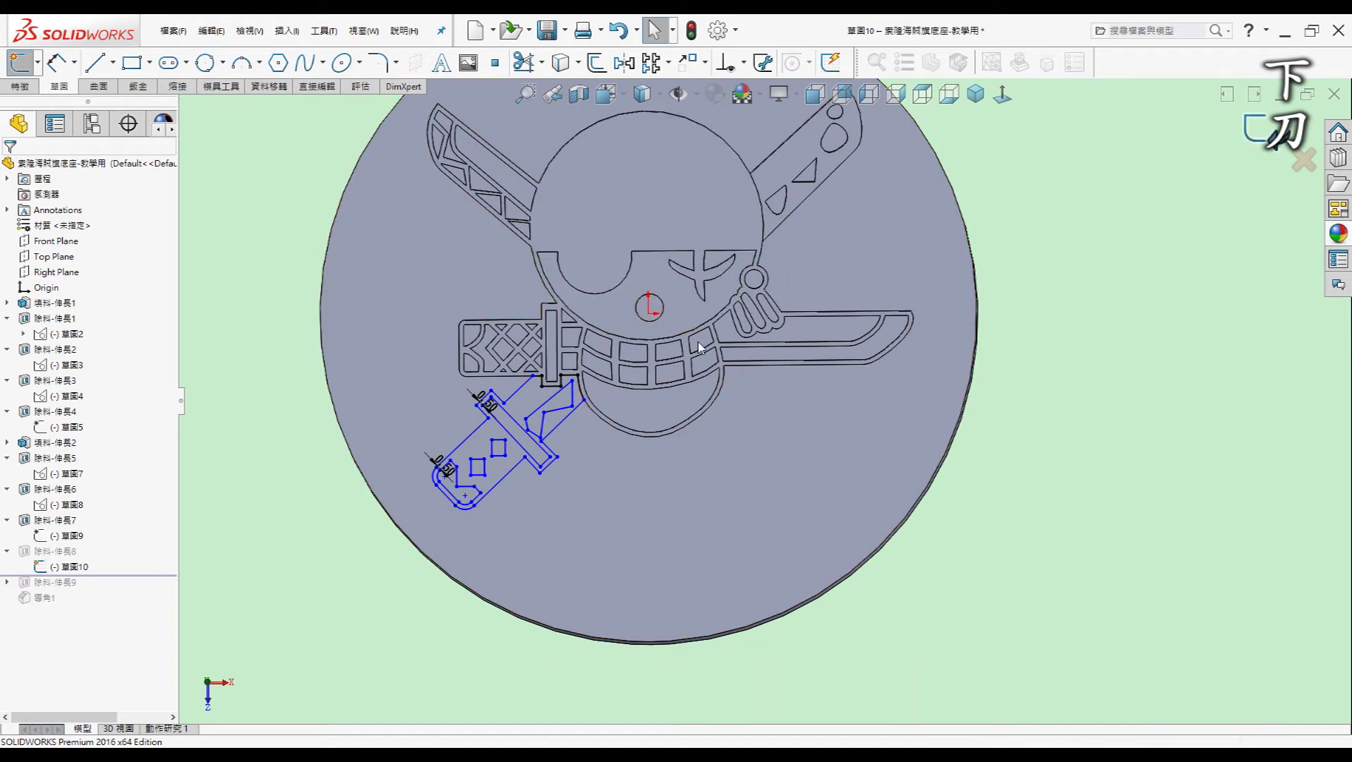
{"action": "left_click", "coordinate": [1255, 134]}
{"action": "left_click_drag", "start_coordinate": [96, 574], "coordinate": [84, 588]}
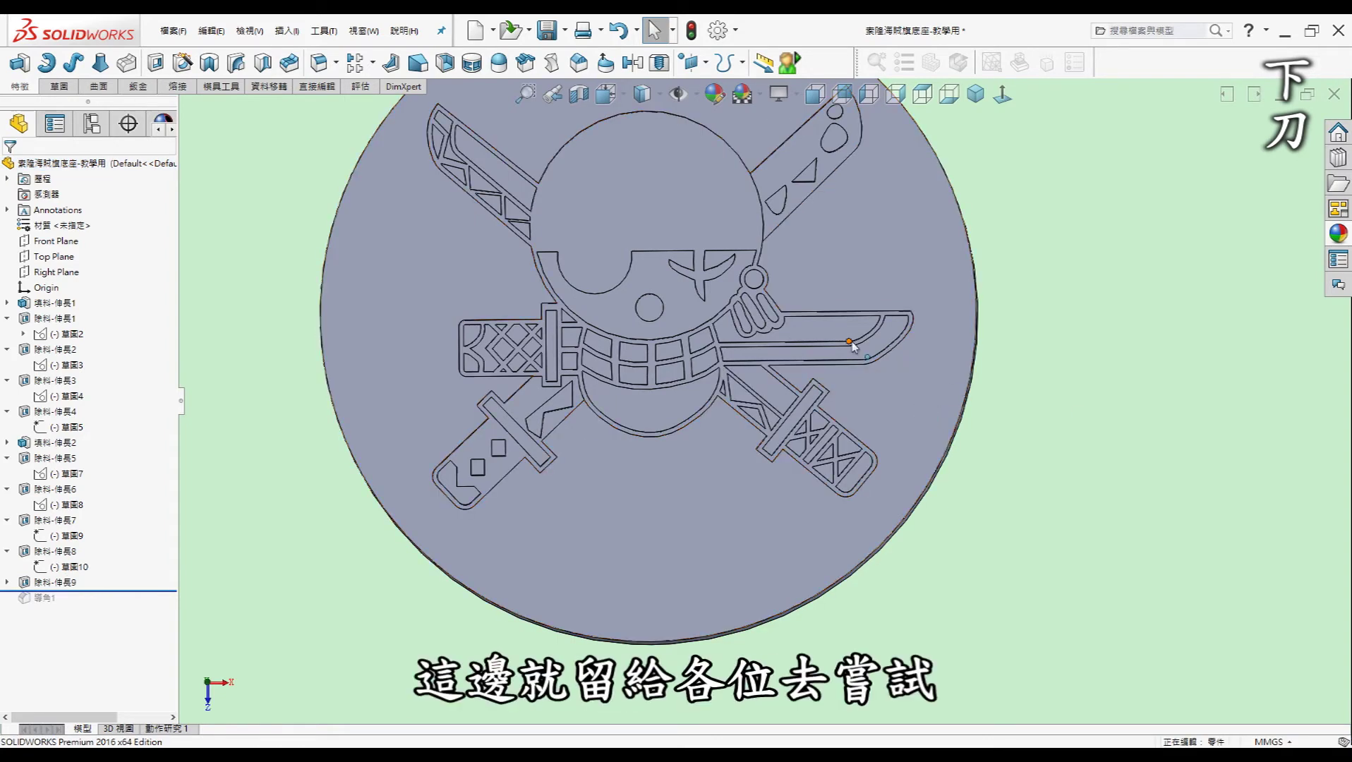
- Switch to isometric view and check the disc from edge-on and underside angles
{"action": "key", "text": "ctrl+7"}
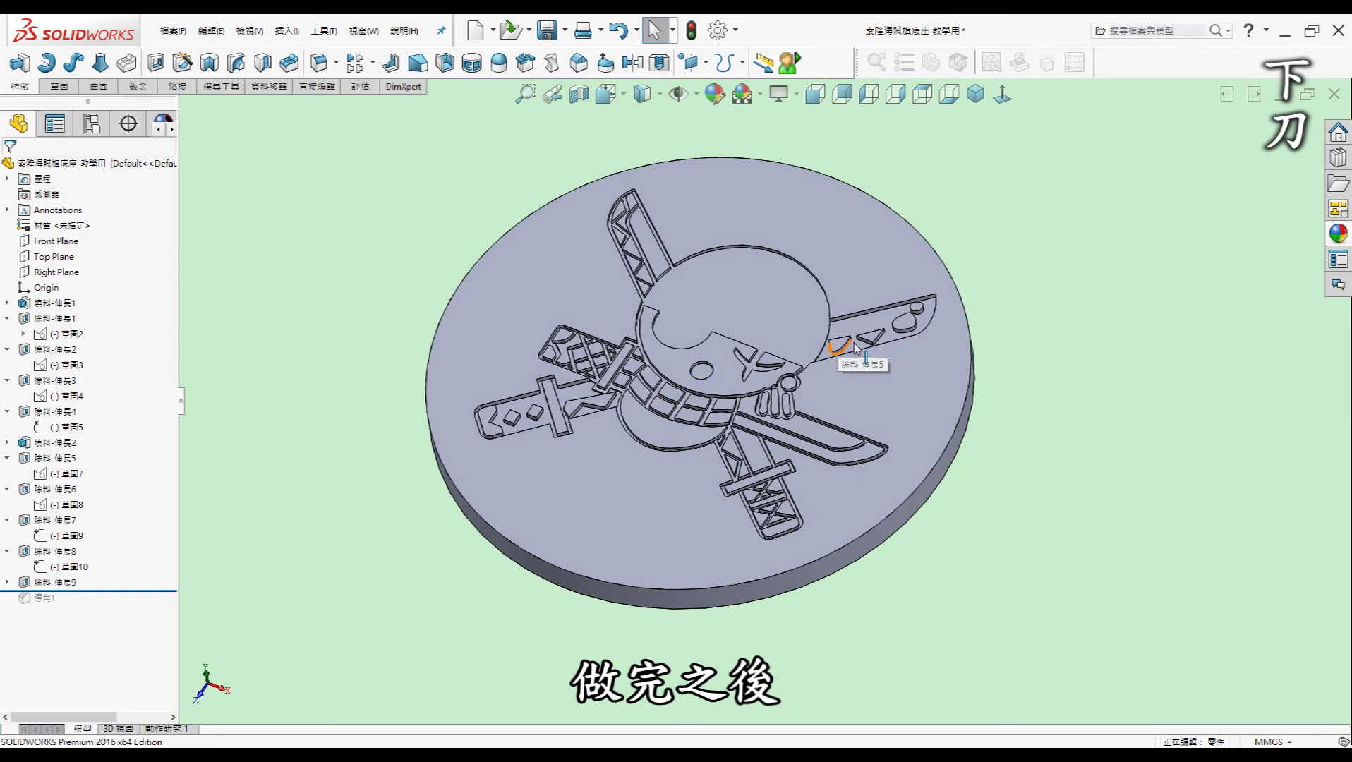
{"action": "key", "text": "Up"}
{"action": "key", "text": "Up"}
{"action": "key", "text": "Up"}
{"action": "key", "text": "Up"}
{"action": "key", "text": "Down"}
{"action": "key", "text": "Down"}
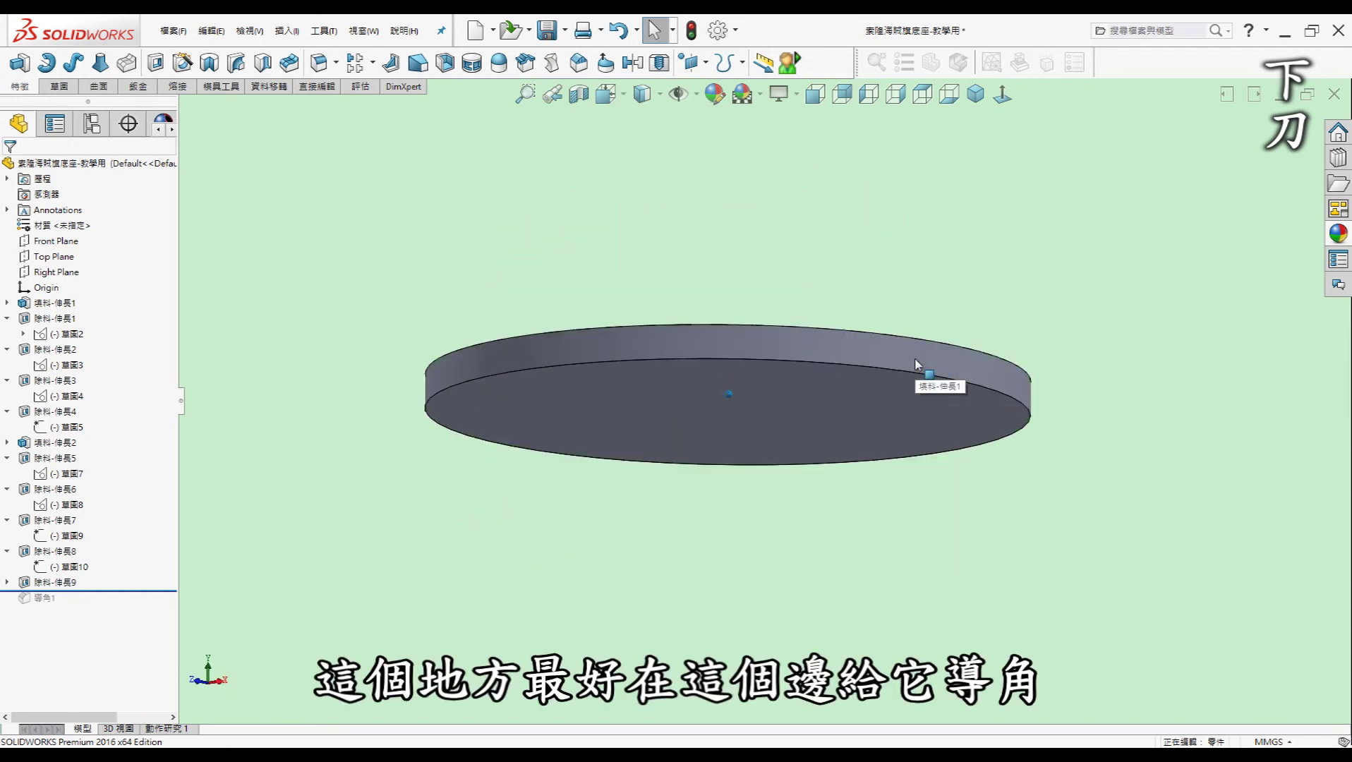
{"action": "key", "text": "Down"}
{"action": "key", "text": "Down"}
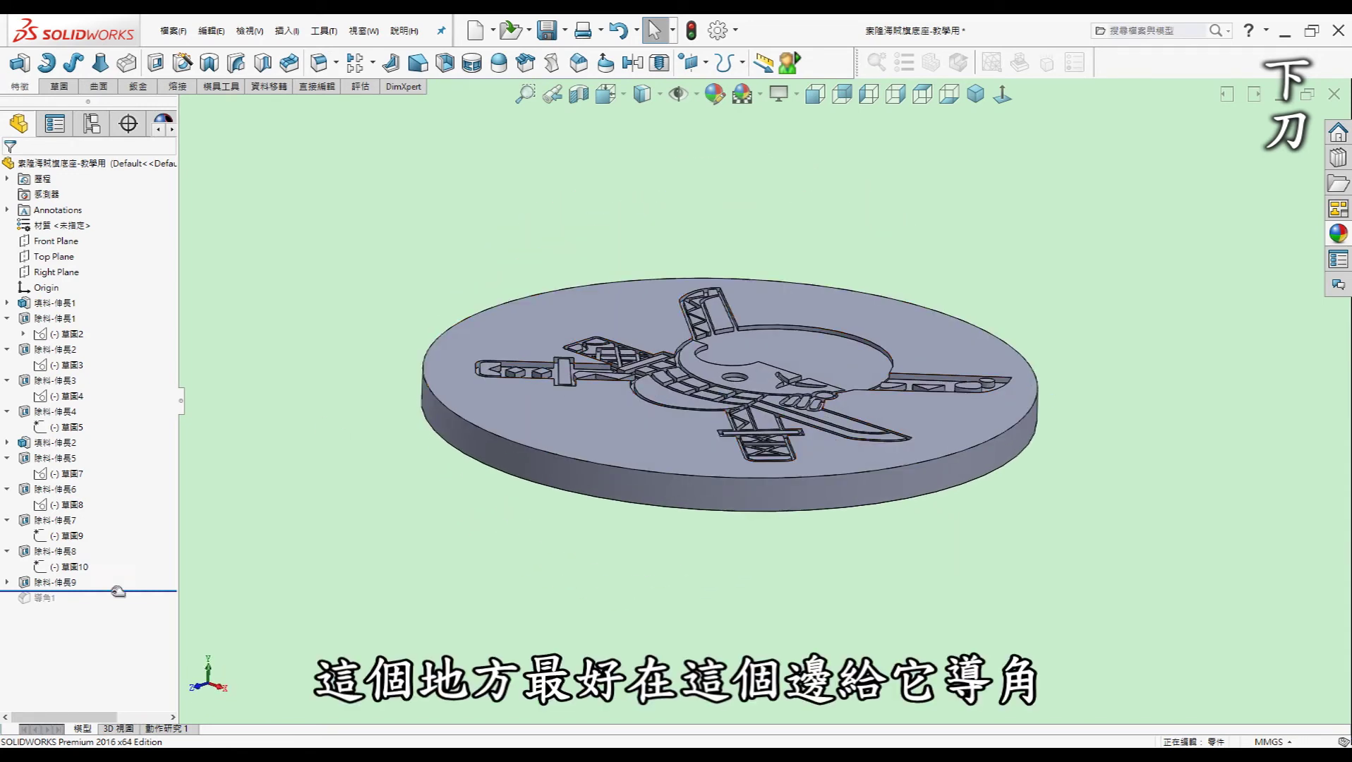
- Roll forward past Chamfer1 and orbit to inspect the finished disc rim
{"action": "left_click_drag", "start_coordinate": [118, 593], "coordinate": [120, 598]}
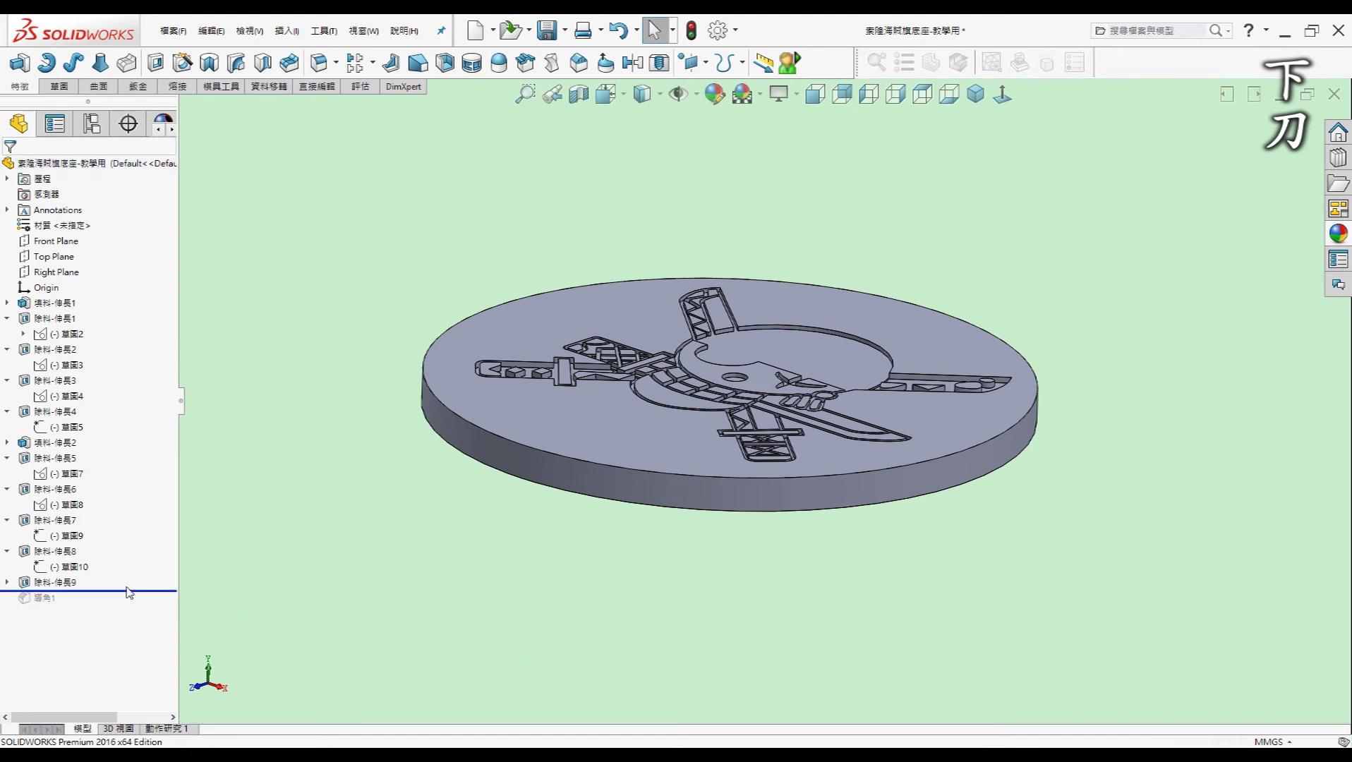
{"action": "left_click_drag", "start_coordinate": [131, 591], "coordinate": [127, 606]}
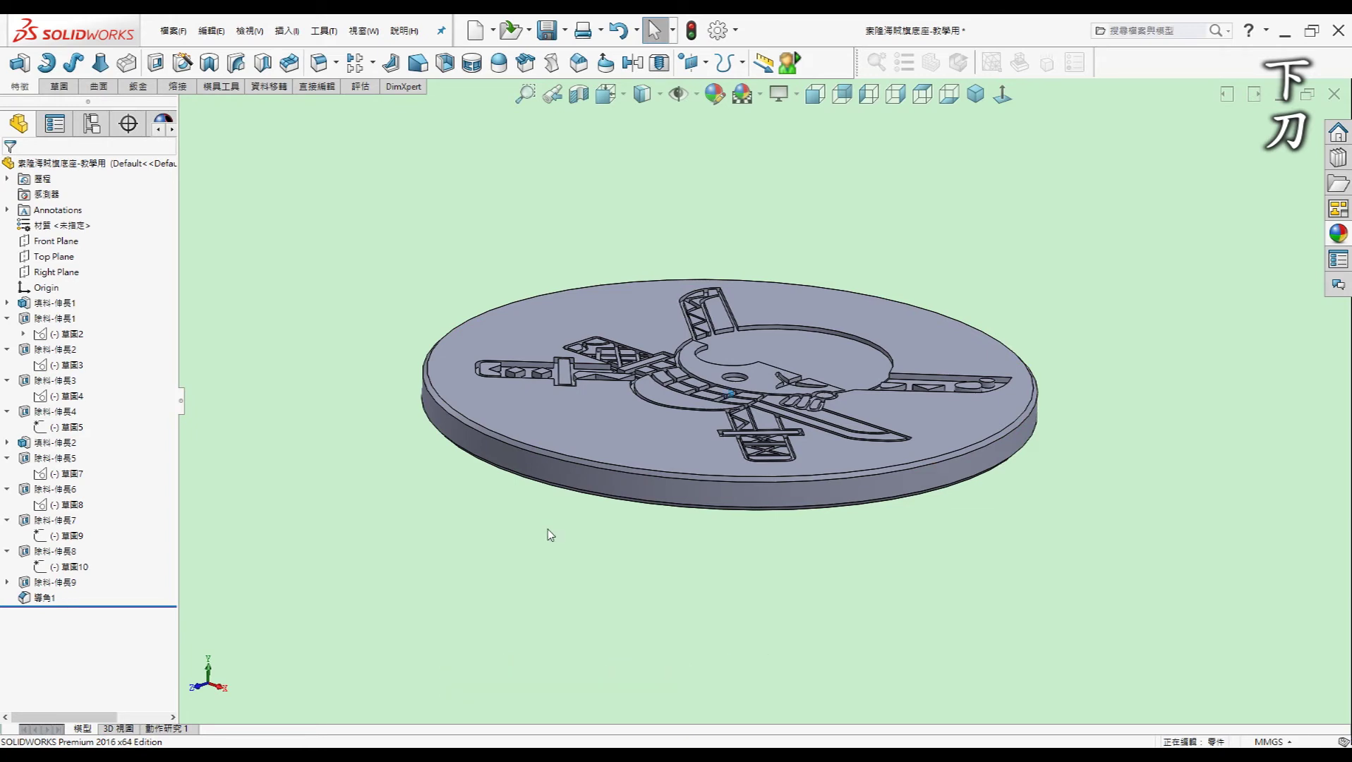
{"action": "mouse_move", "coordinate": [550, 538]}
{"action": "middle_mouse_down"}
{"action": "mouse_move", "coordinate": [751, 412]}
{"action": "mouse_move", "coordinate": [795, 487]}
{"action": "middle_mouse_up"}
{"action": "scroll", "coordinate": [795, 487], "scroll_direction": "down", "scroll_amount": 2}
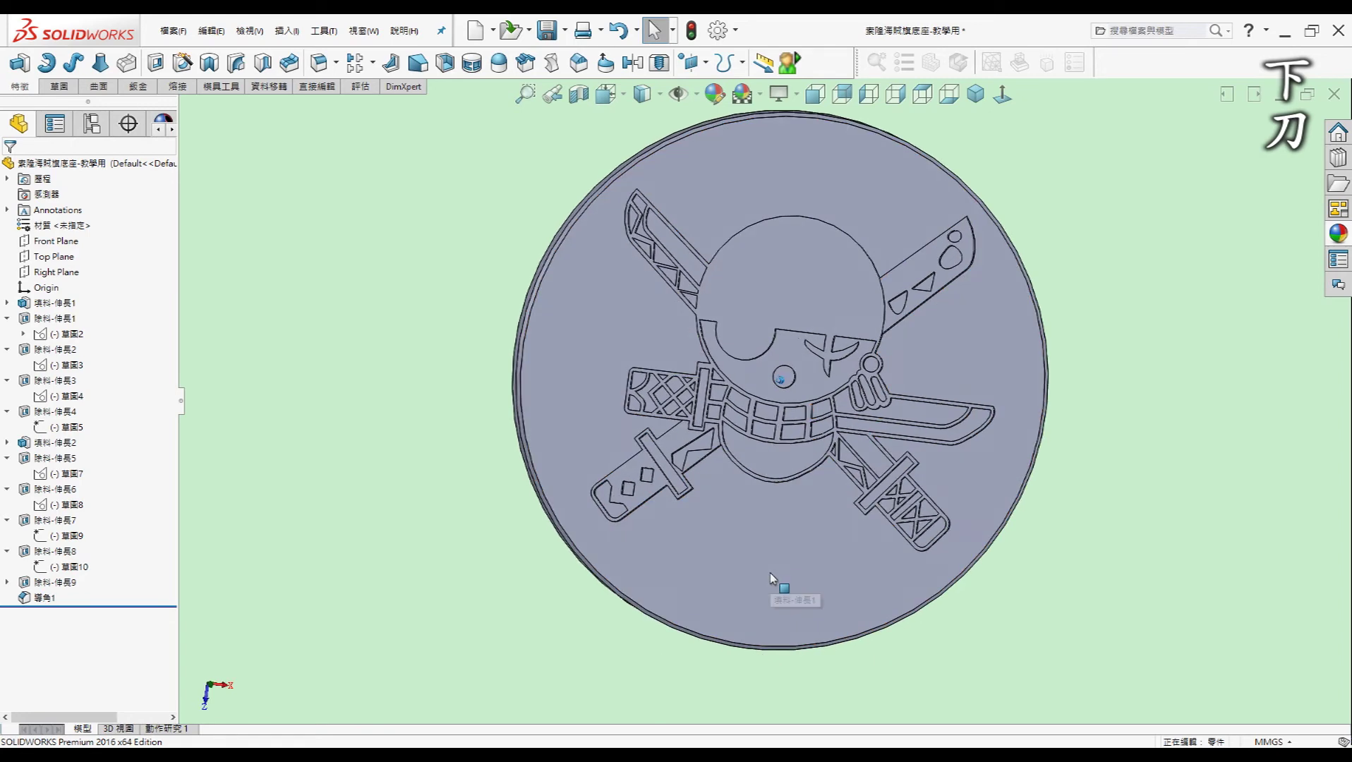
{"action": "mouse_move", "coordinate": [1202, 538]}
{"action": "middle_mouse_down"}
{"action": "mouse_move", "coordinate": [1055, 532]}
{"action": "mouse_move", "coordinate": [1108, 548]}
{"action": "middle_mouse_up"}
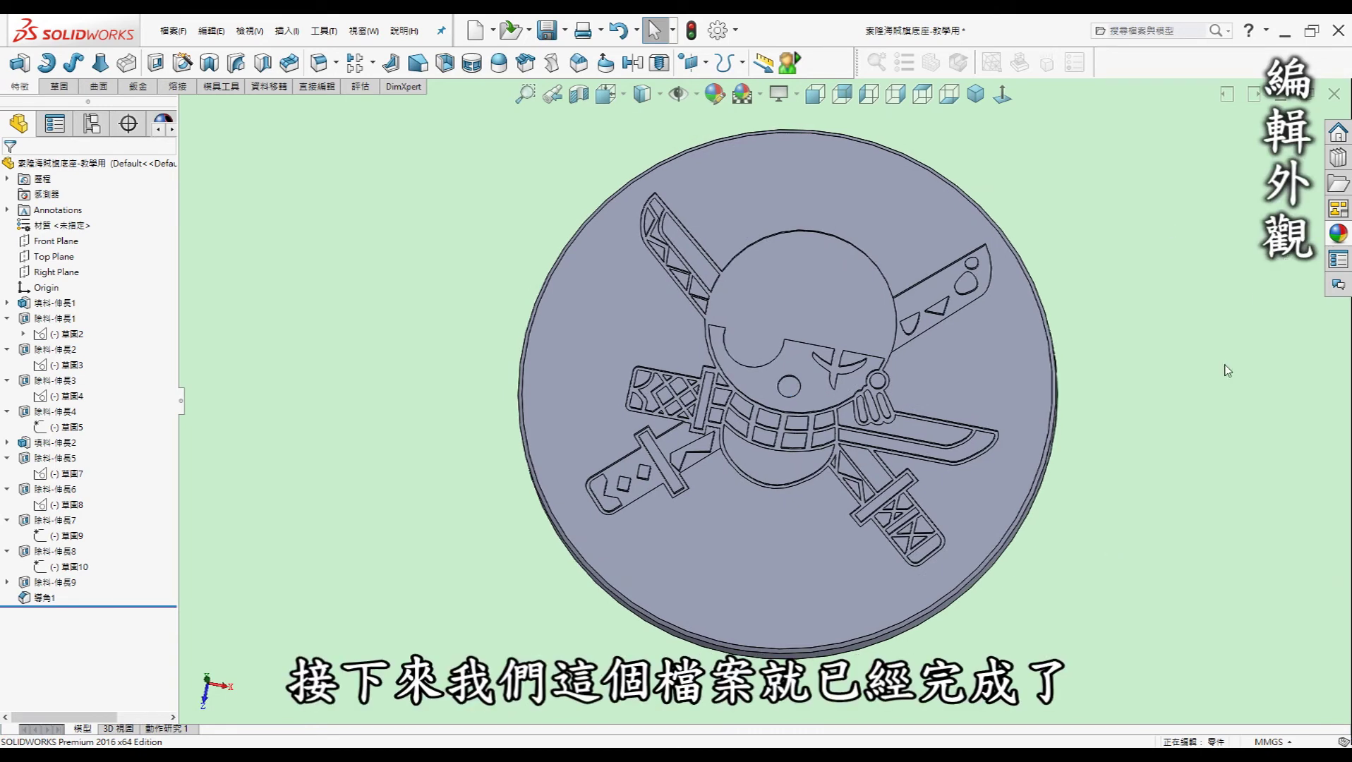
- Orbit the disc to a tilted view and select the skull's top face
{"action": "middle_click_drag", "start_coordinate": [698, 365], "coordinate": [684, 355]}
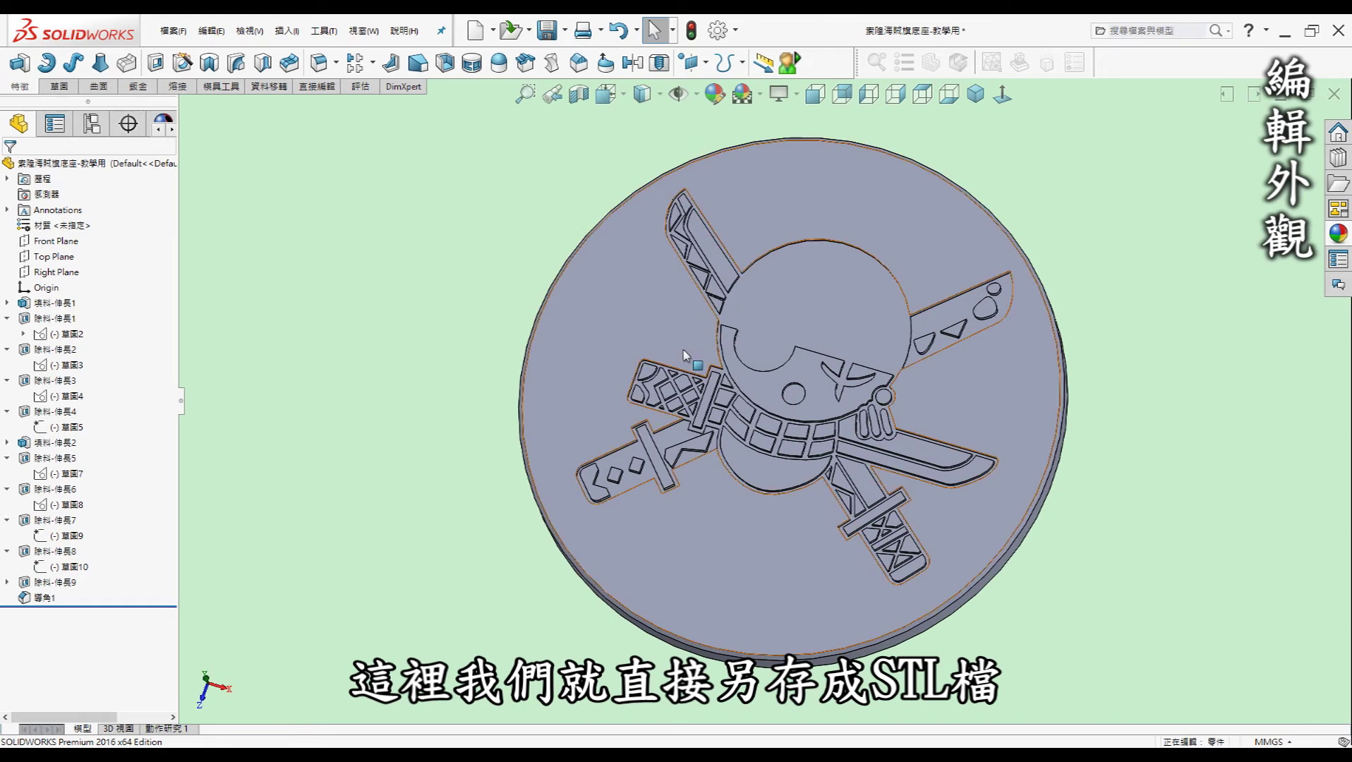
{"action": "mouse_move", "coordinate": [542, 341]}
{"action": "middle_mouse_down"}
{"action": "mouse_move", "coordinate": [510, 319]}
{"action": "mouse_move", "coordinate": [564, 306]}
{"action": "middle_mouse_up"}
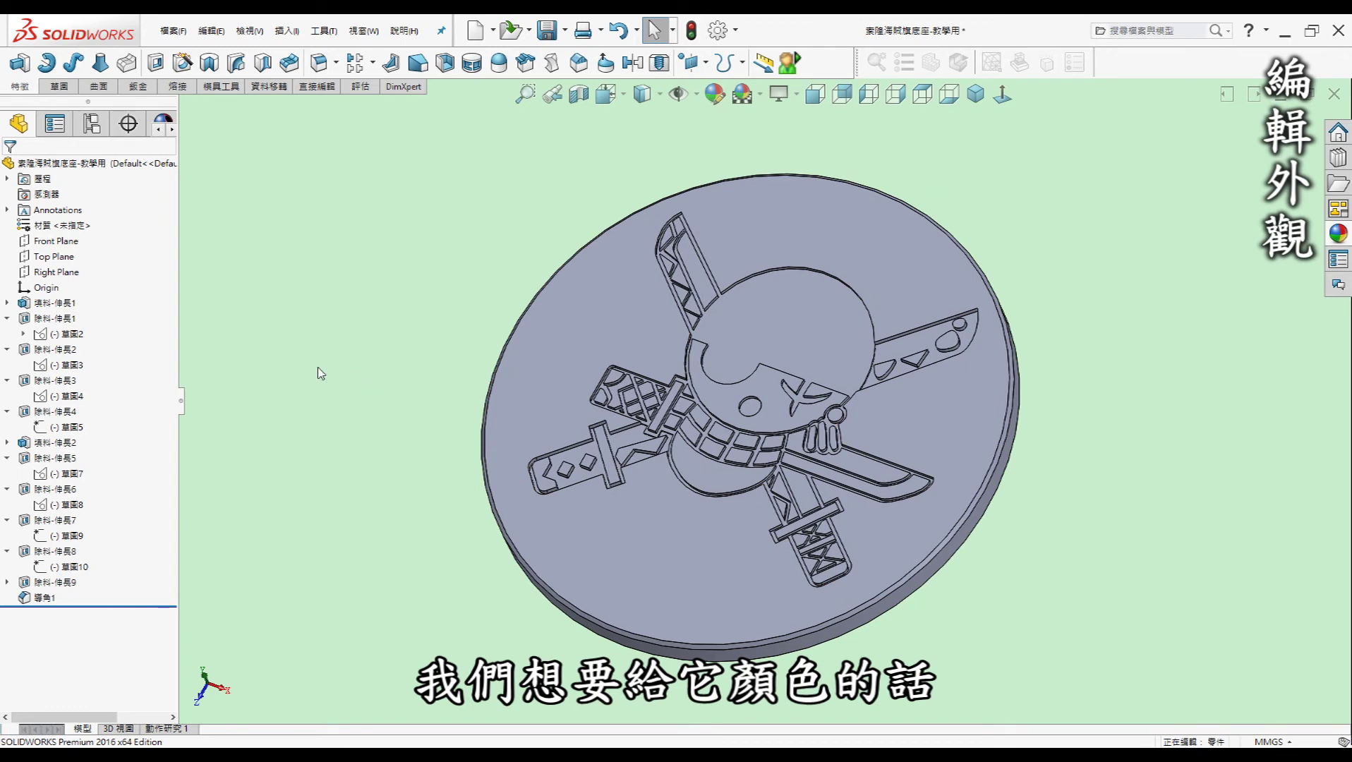
{"action": "left_click", "coordinate": [784, 326]}
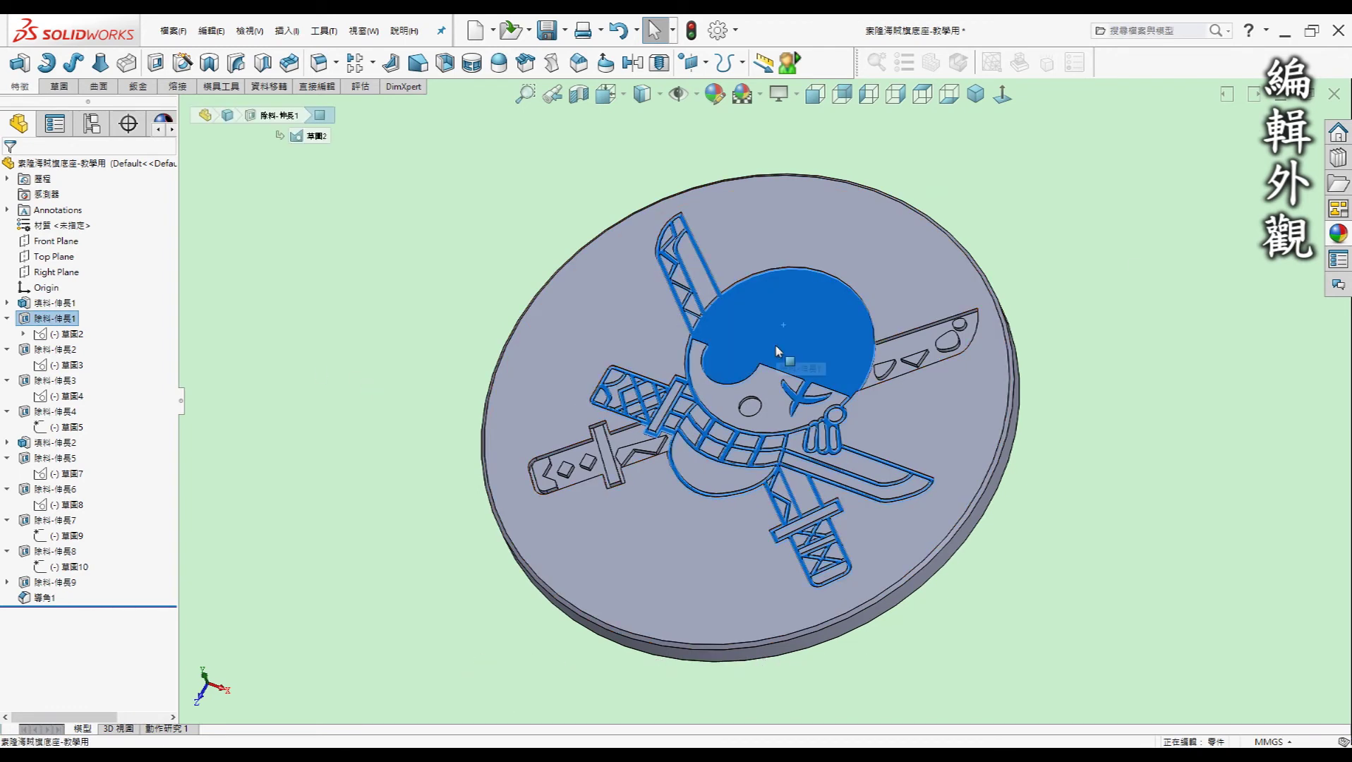
- Colour the skull's top face black from the standard palette
{"action": "left_click", "coordinate": [715, 94]}
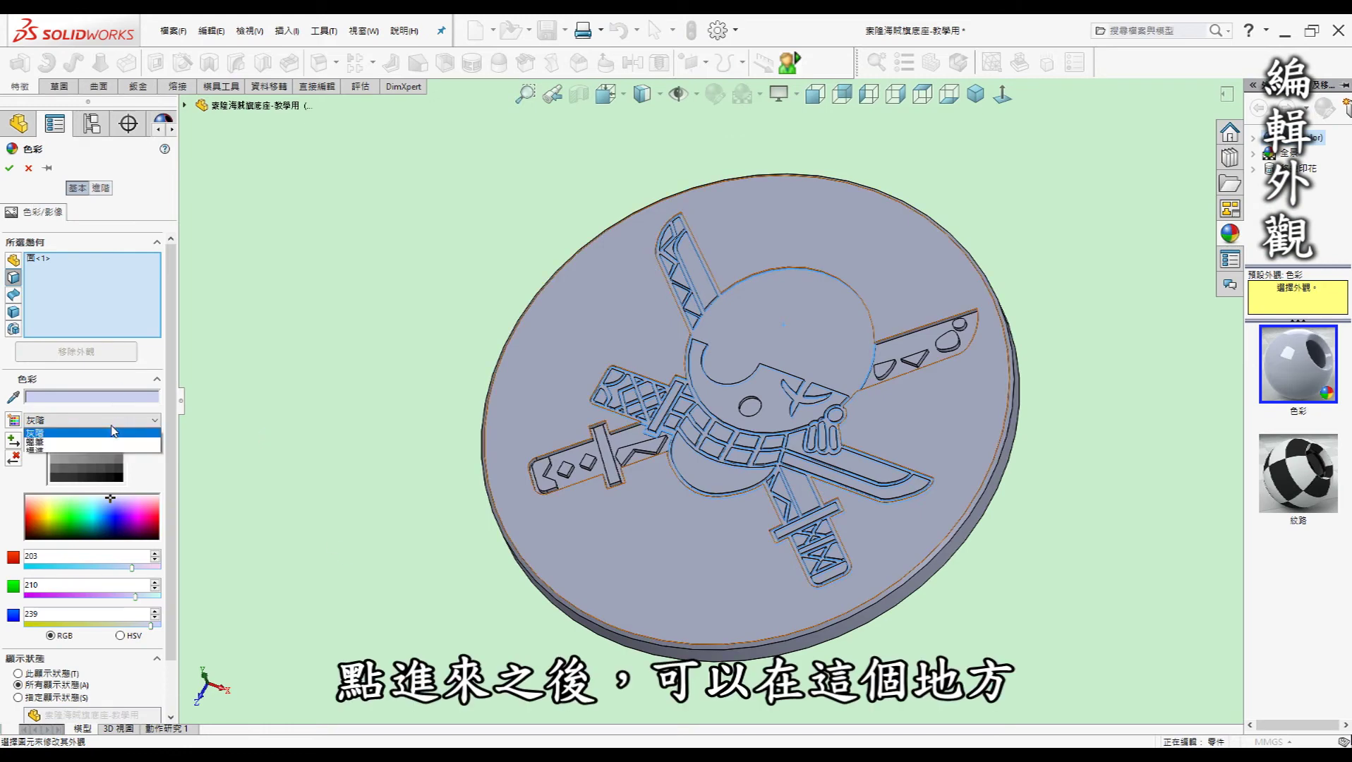
{"action": "left_click", "coordinate": [88, 450]}
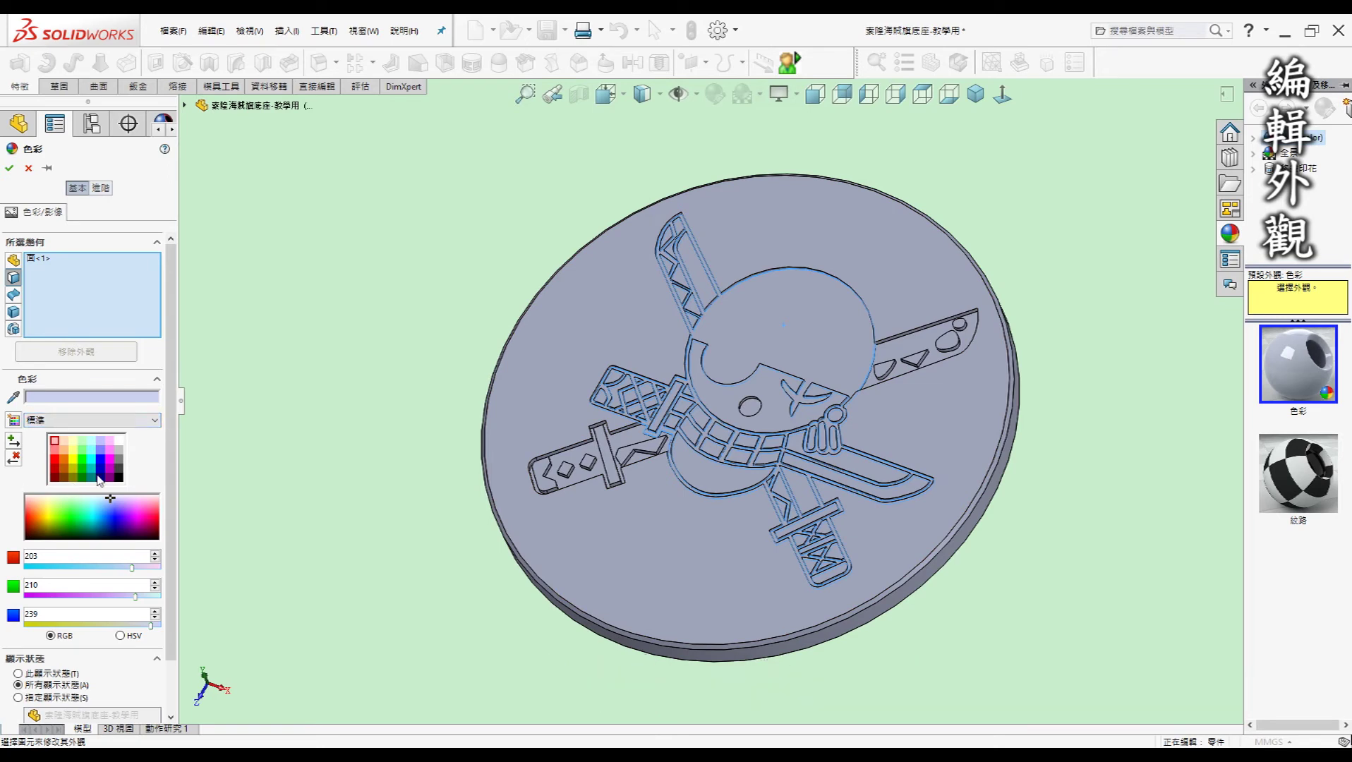
{"action": "left_click", "coordinate": [119, 478]}
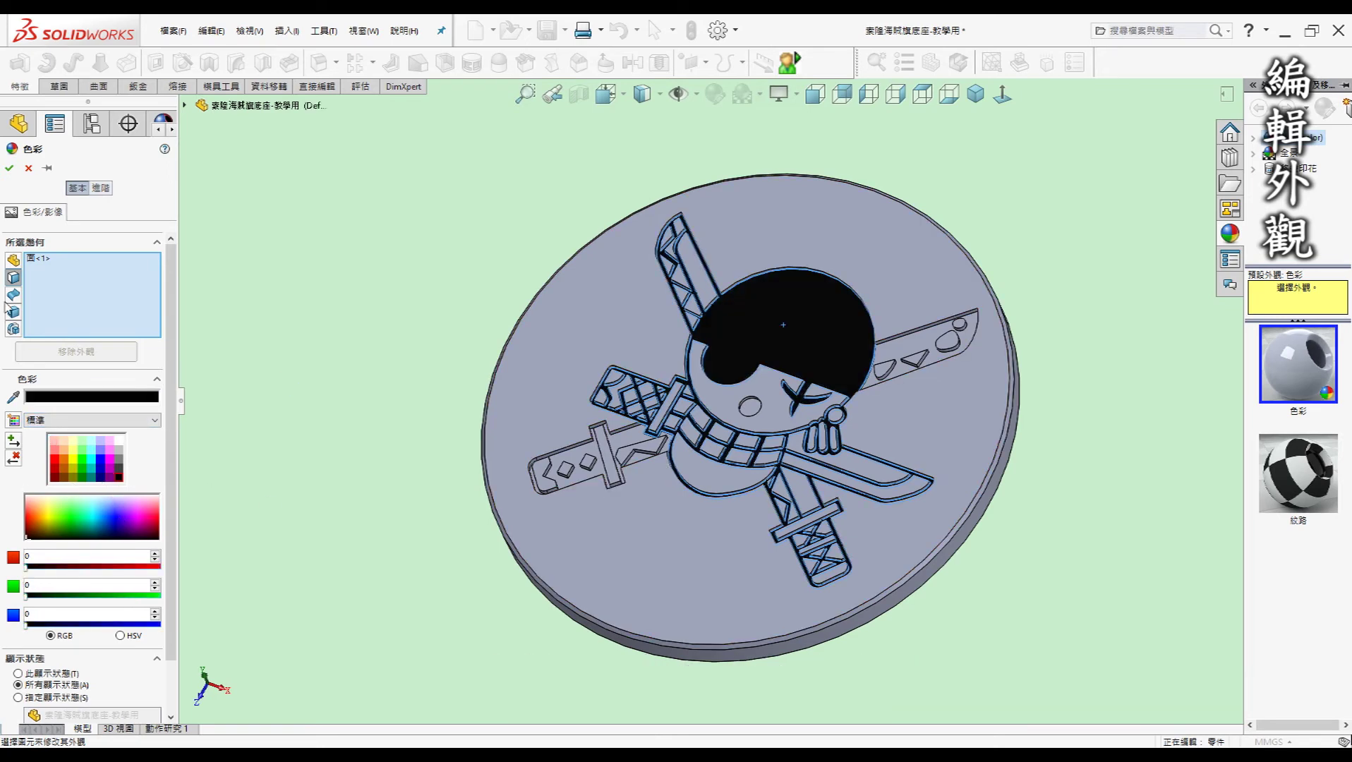
{"action": "left_click", "coordinate": [9, 168]}
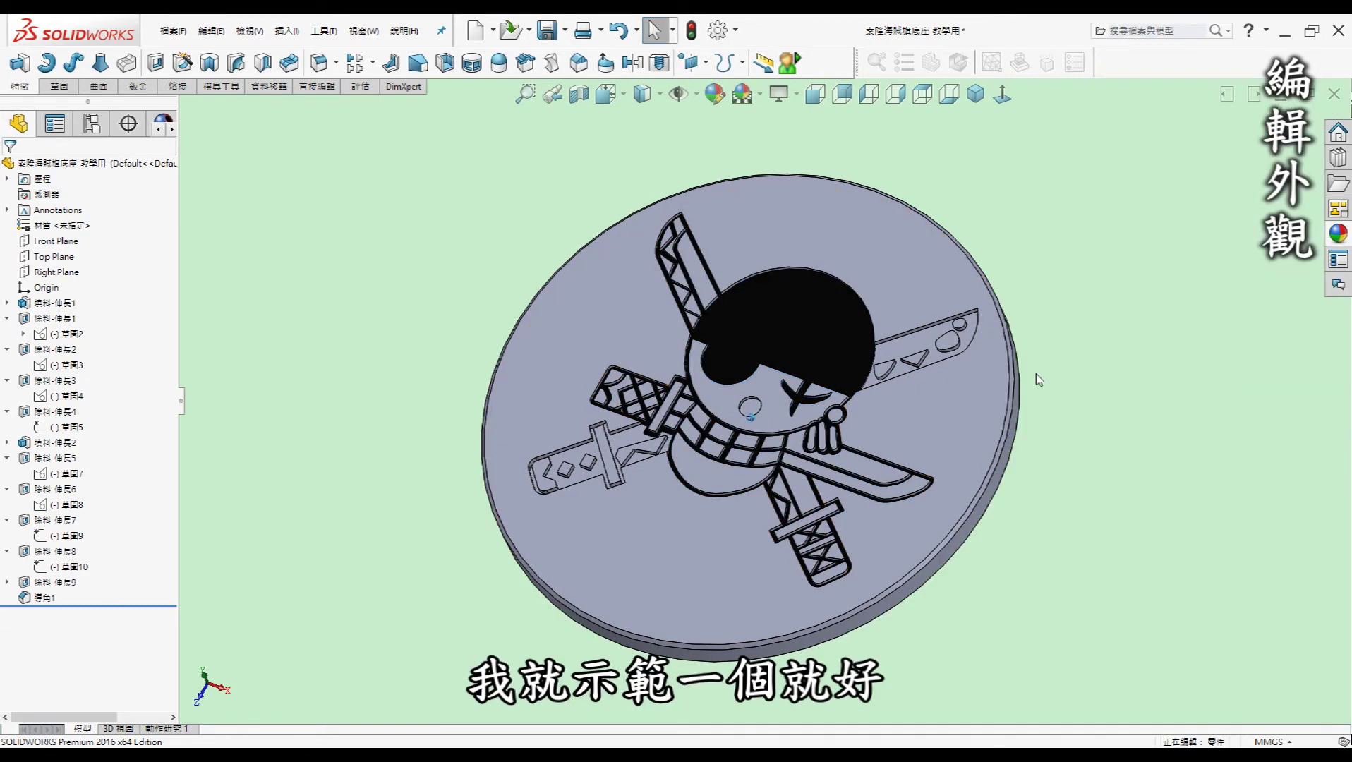
- Turn the disc face-on and make its top face bright green (RGB 0,255,0)
{"action": "middle_click_drag", "start_coordinate": [1036, 372], "coordinate": [1078, 188]}
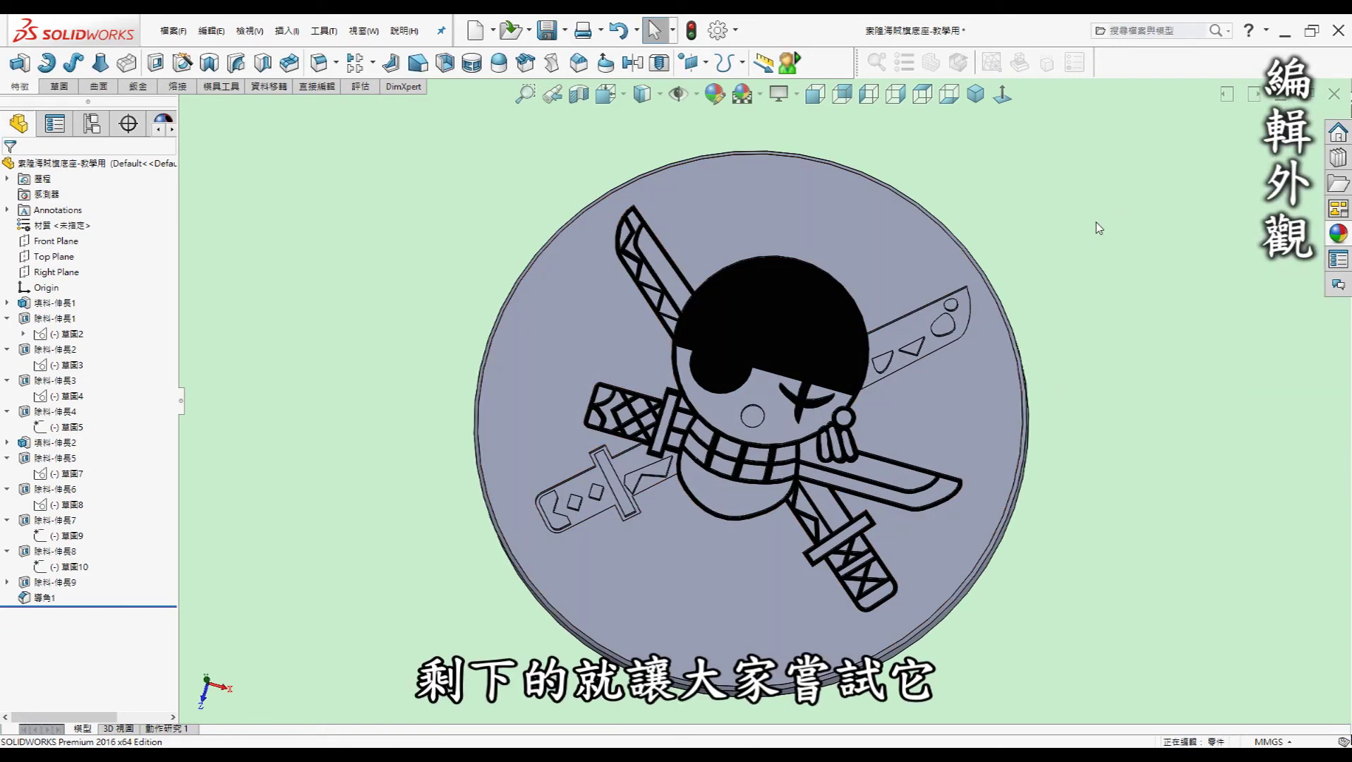
{"action": "middle_click_drag", "start_coordinate": [1096, 223], "coordinate": [633, 138]}
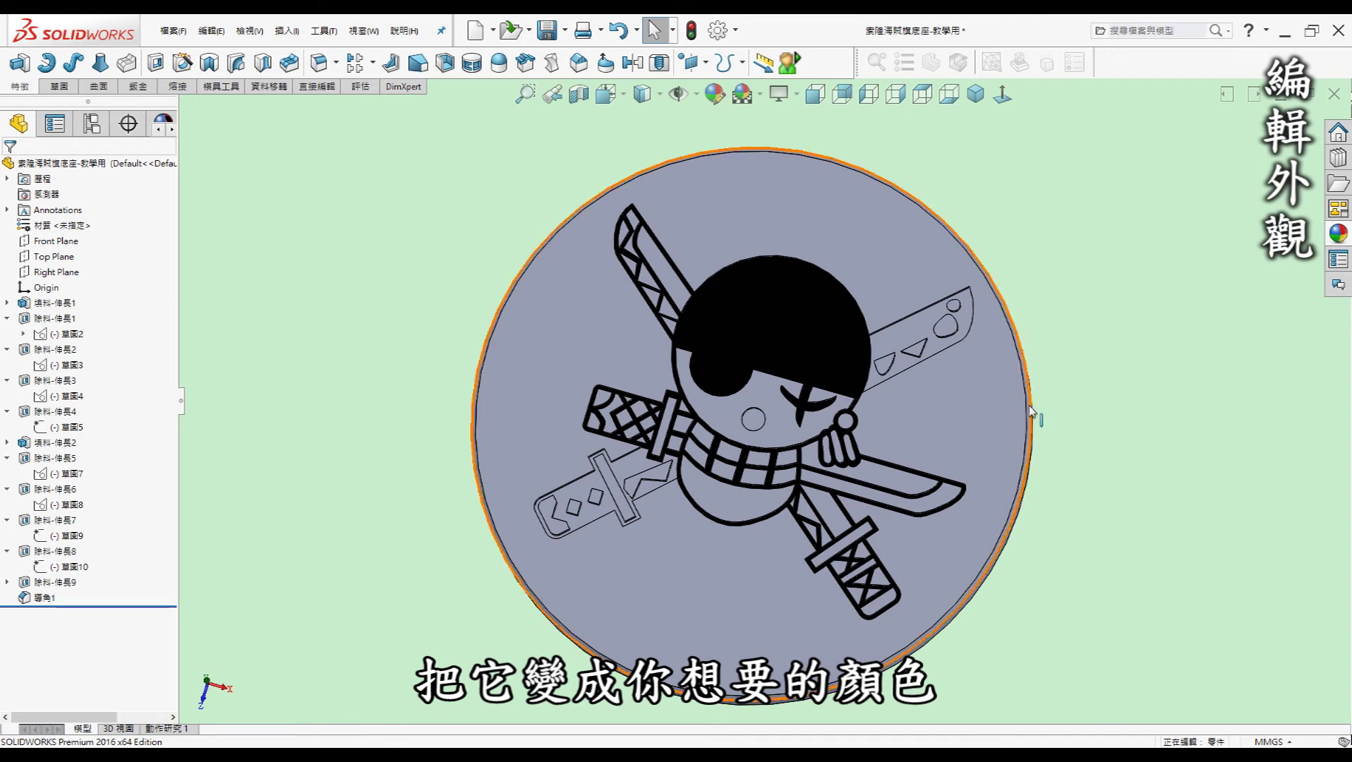
{"action": "left_click", "coordinate": [978, 398]}
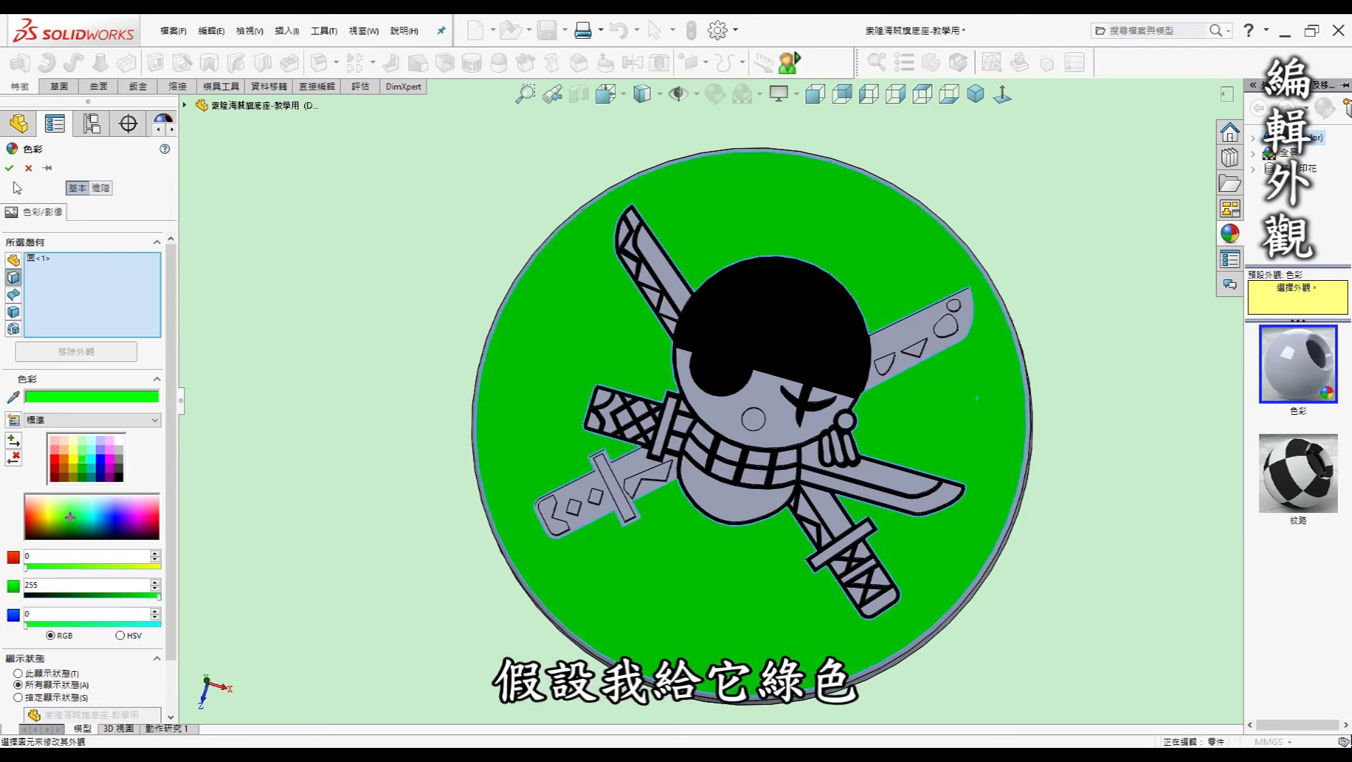
{"action": "left_click", "coordinate": [9, 168]}
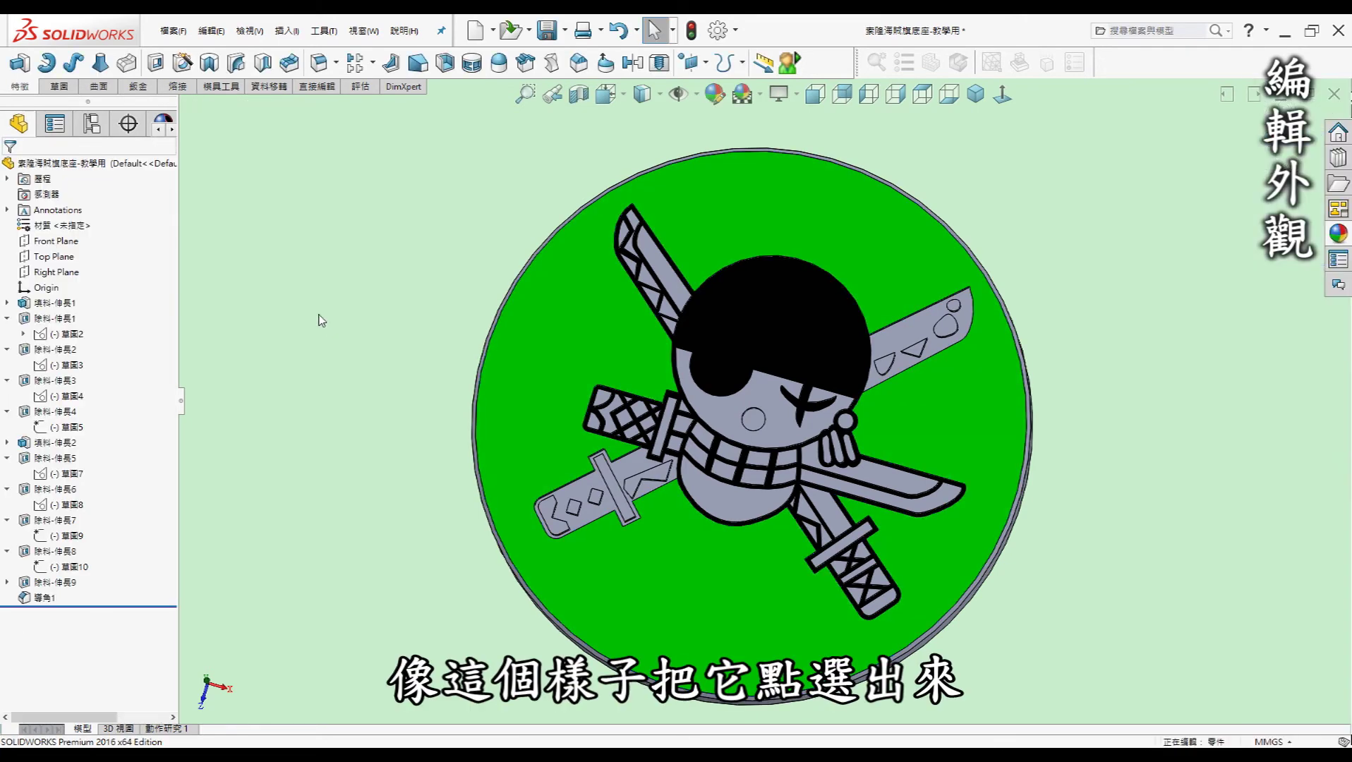
- Orbit the green disc to inspect its thickness and edge
{"action": "middle_click_drag", "start_coordinate": [1014, 425], "coordinate": [767, 219]}
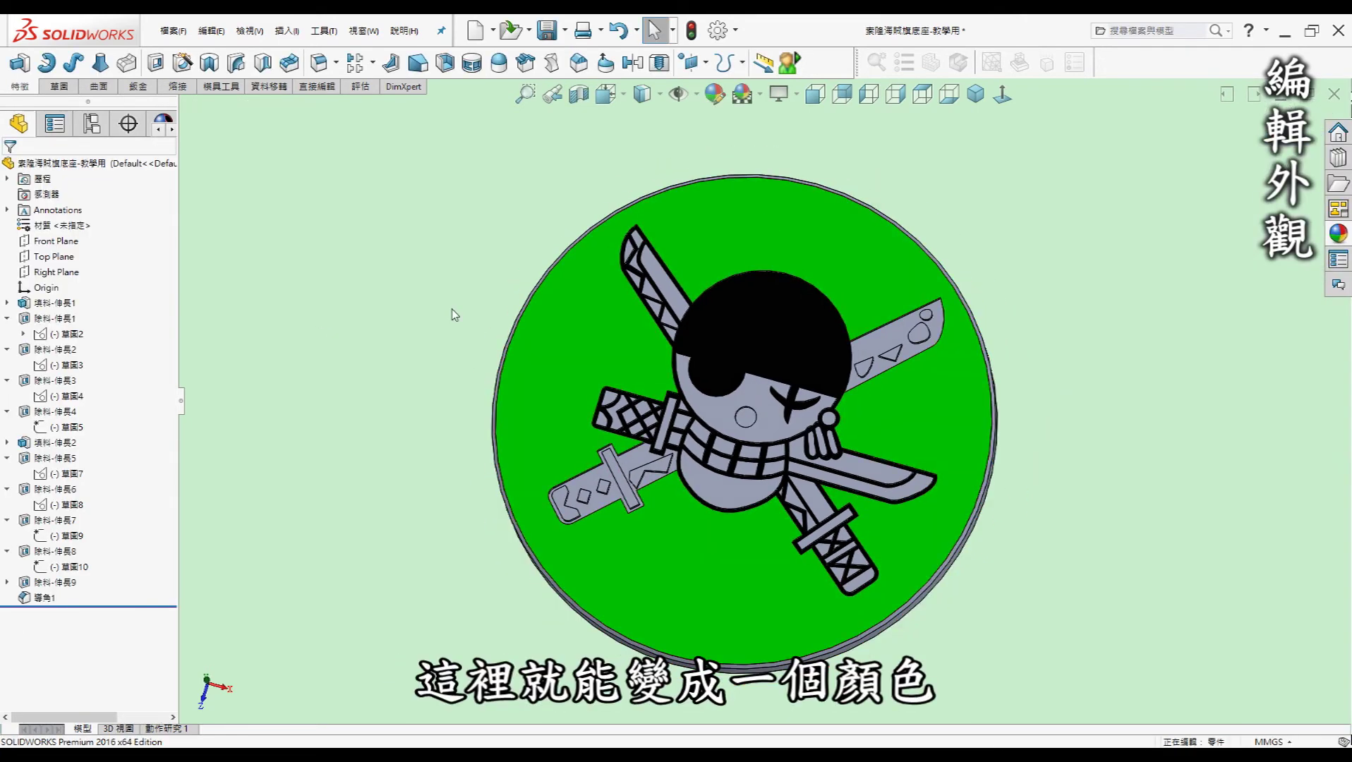
{"action": "scroll", "coordinate": [466, 410], "scroll_direction": "down", "scroll_amount": 2}
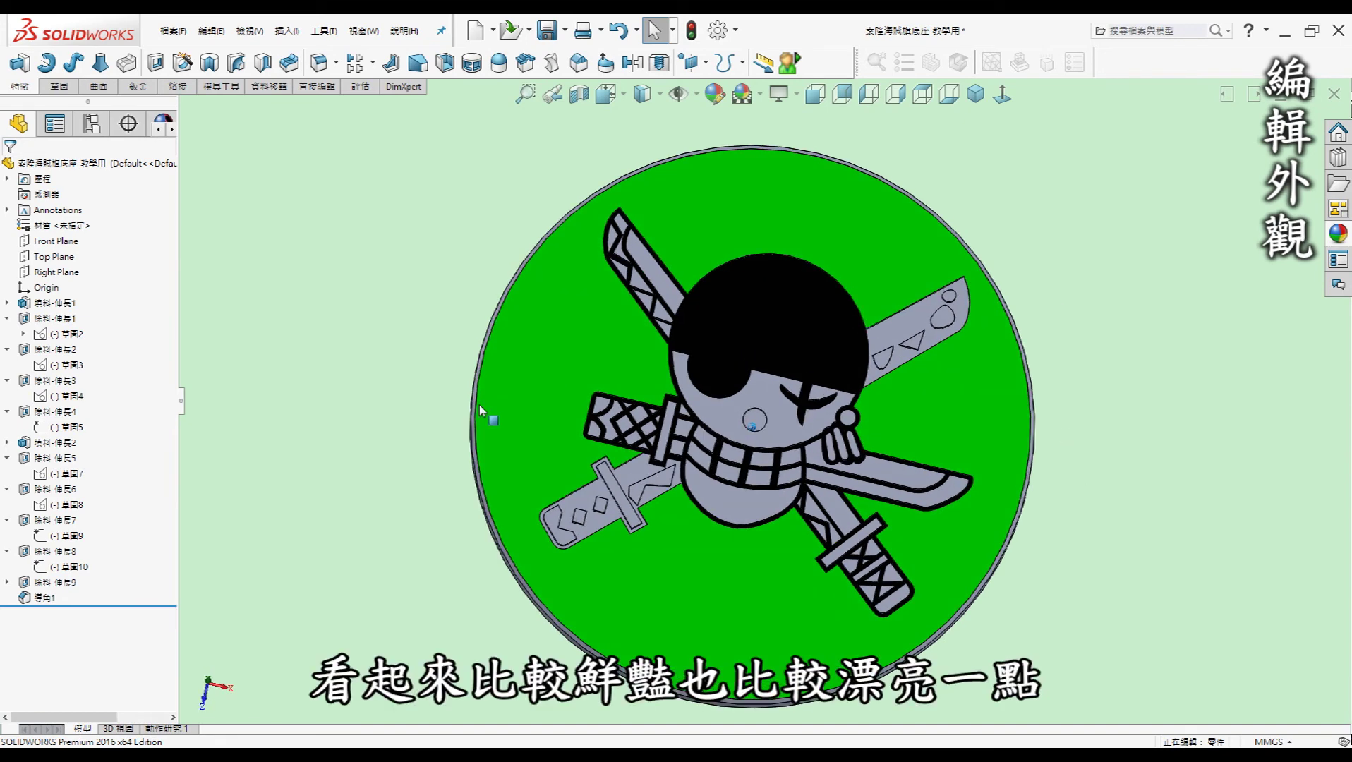
{"action": "mouse_move", "coordinate": [564, 467]}
{"action": "middle_mouse_down"}
{"action": "mouse_move", "coordinate": [1178, 409]}
{"action": "mouse_move", "coordinate": [1135, 396]}
{"action": "mouse_move", "coordinate": [1139, 383]}
{"action": "middle_mouse_up"}
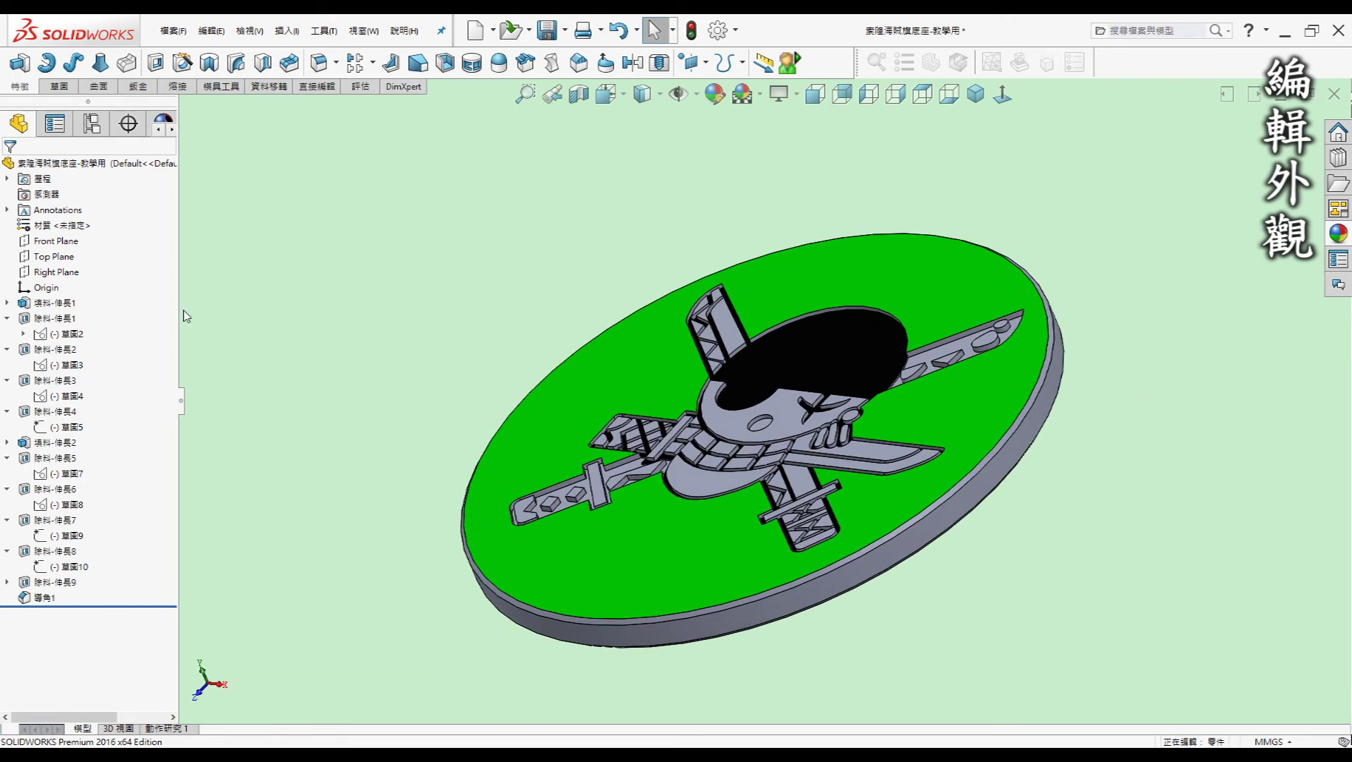
{"action": "middle_click_drag", "start_coordinate": [372, 424], "coordinate": [375, 417]}
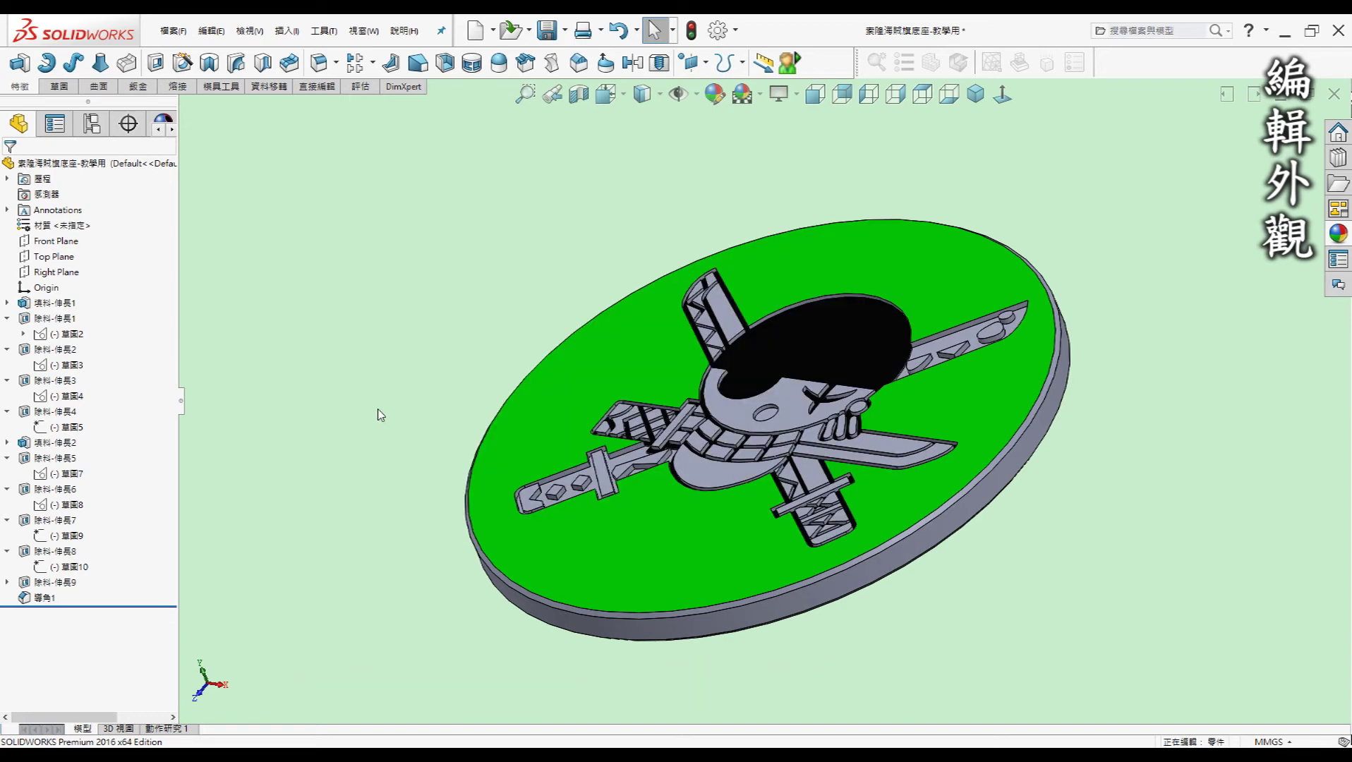
{"action": "middle_click_drag", "start_coordinate": [379, 417], "coordinate": [381, 415]}
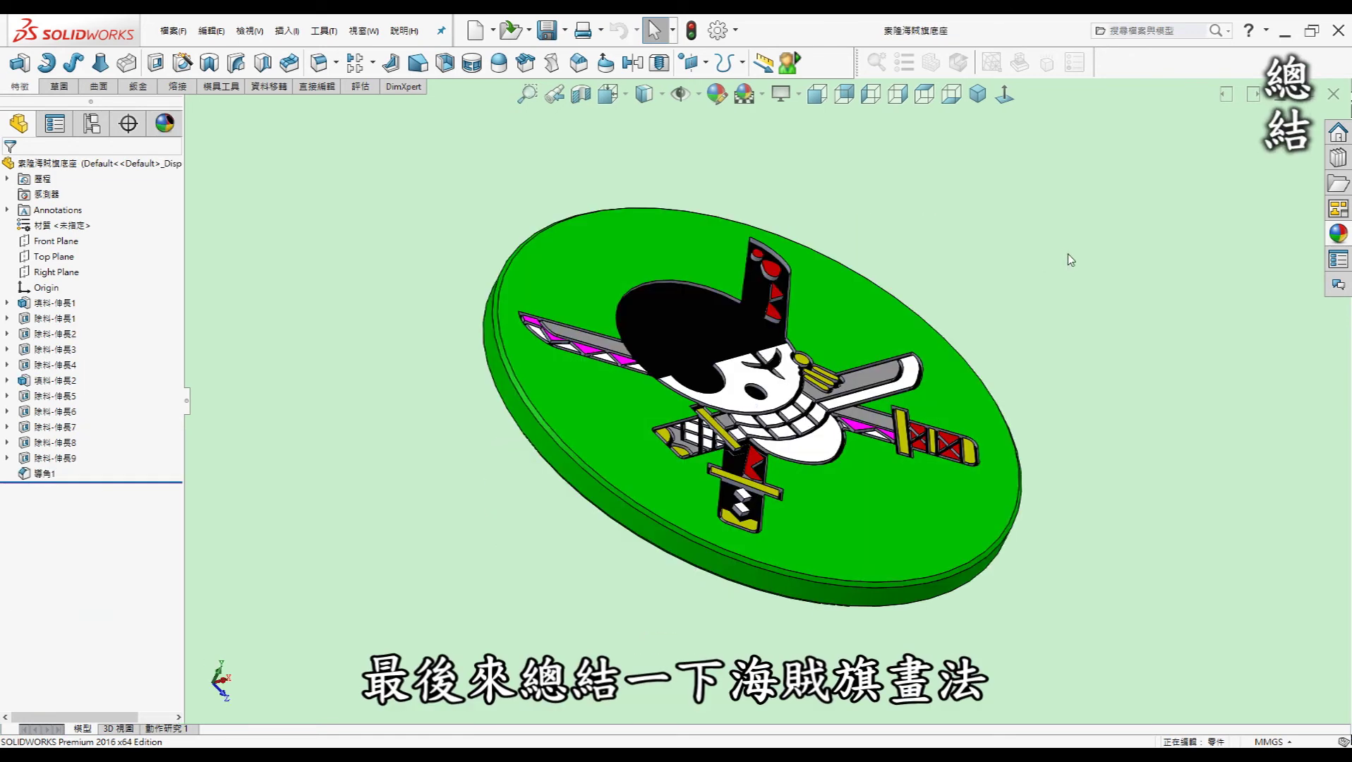
{"action": "key", "text": "ctrl+1"}
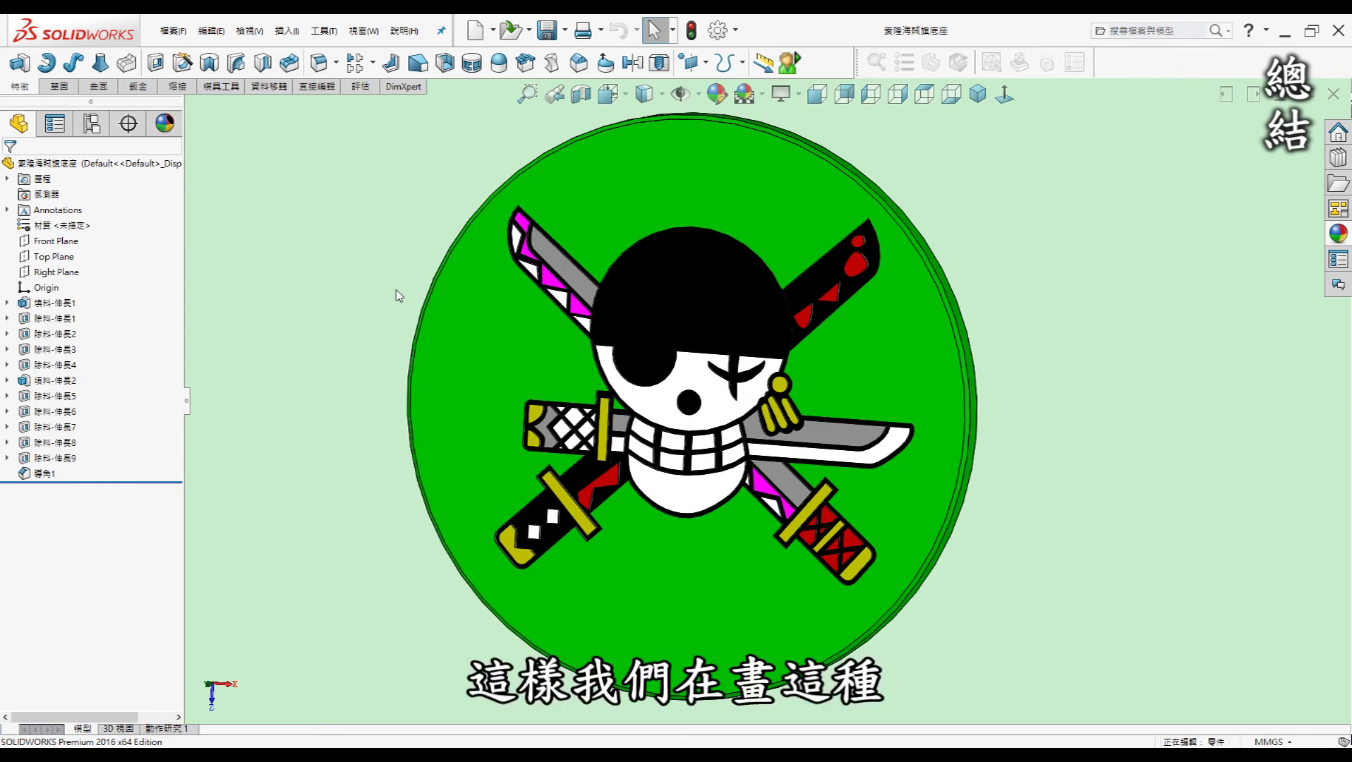
{"action": "middle_click_drag", "start_coordinate": [387, 333], "coordinate": [453, 349]}
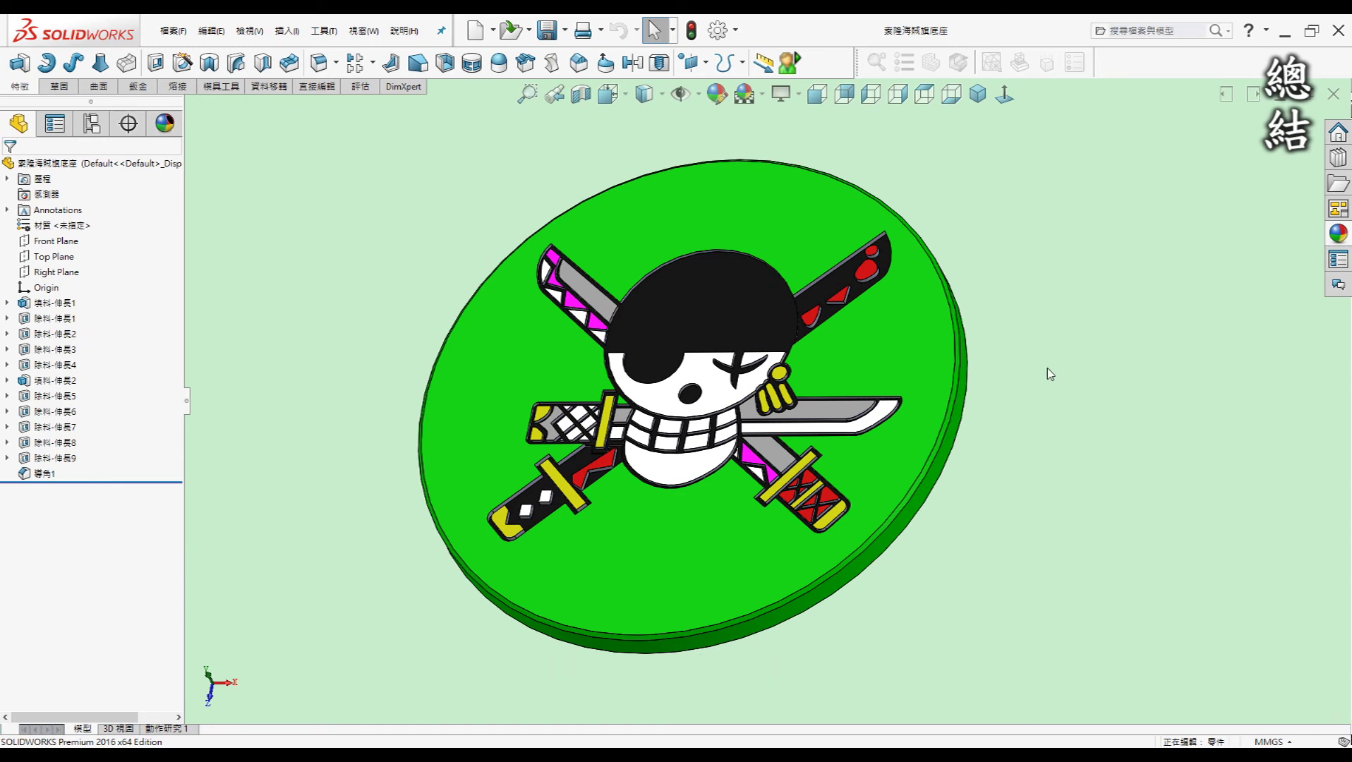
{"action": "key", "text": "ctrl+1"}
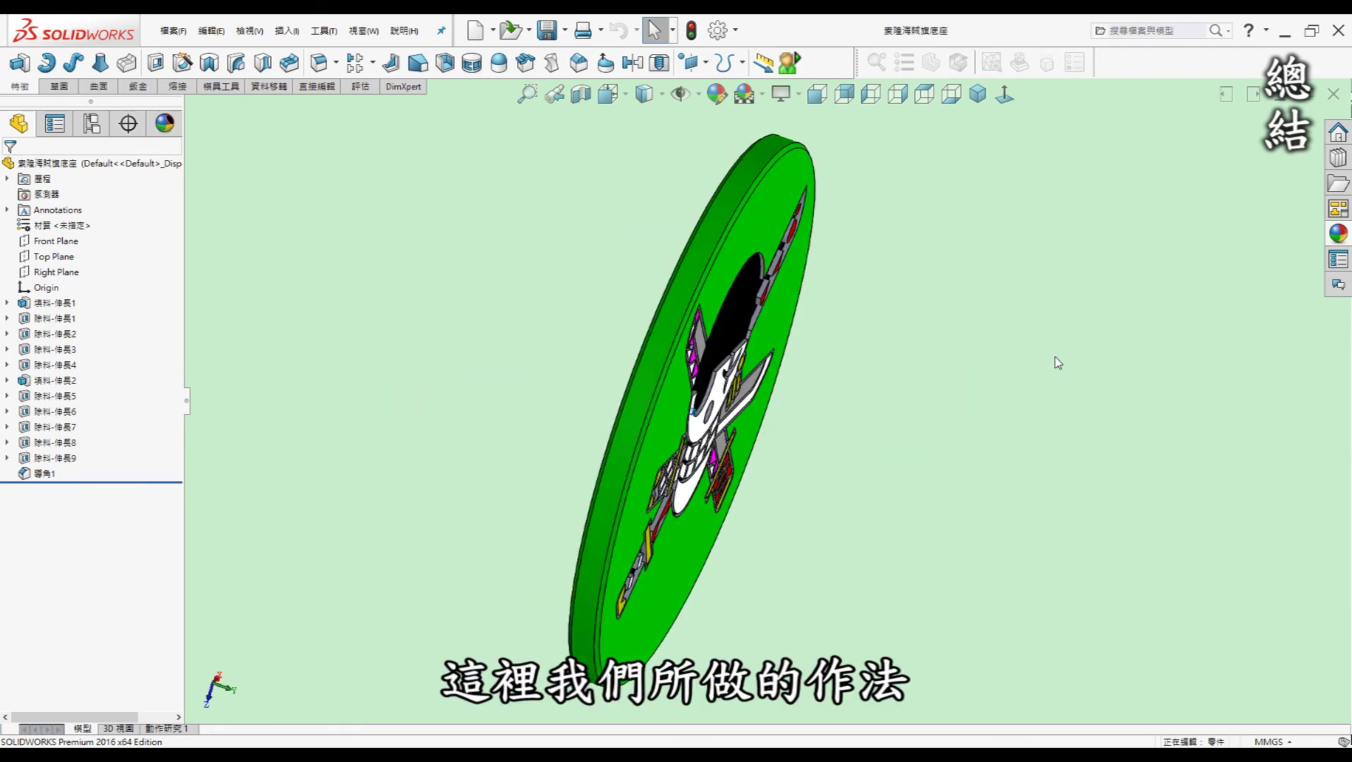
{"action": "key", "text": "ctrl+1"}
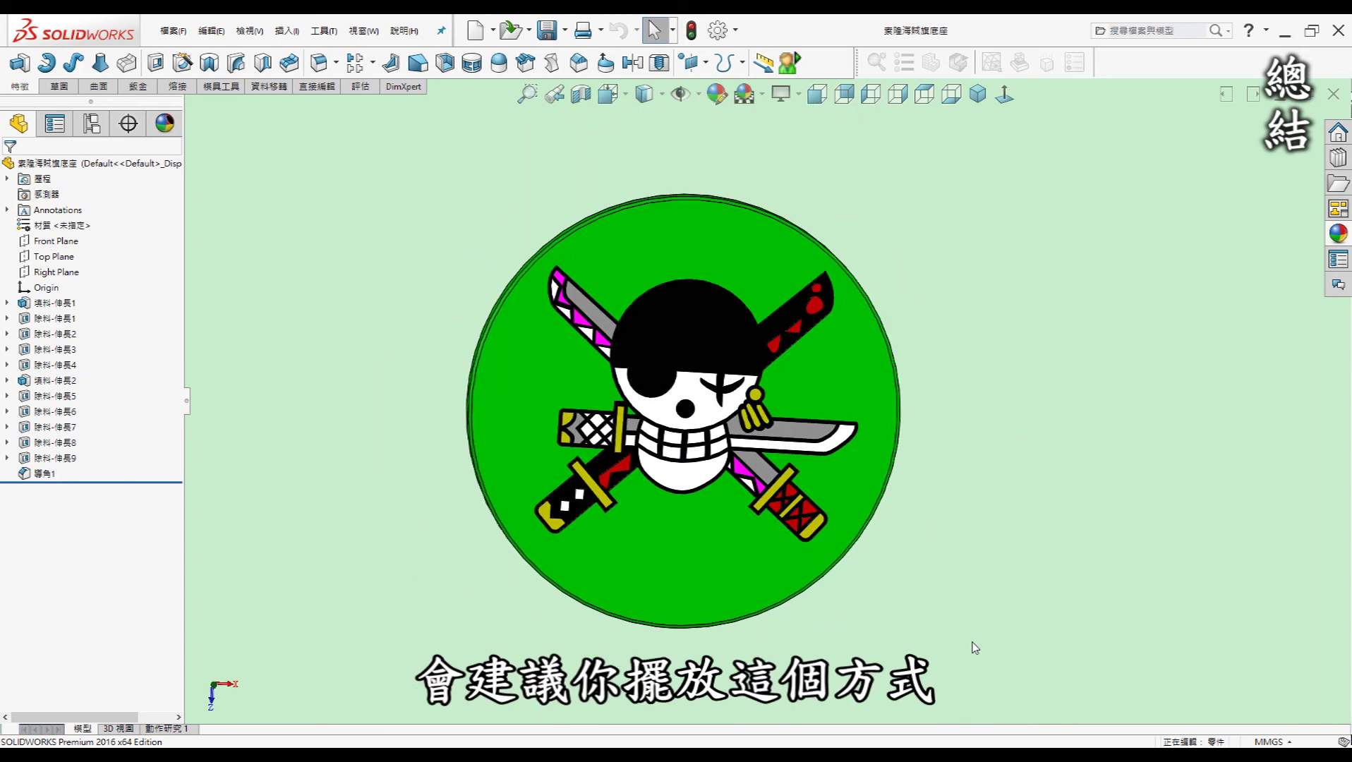
{"action": "middle_click_drag", "start_coordinate": [974, 648], "coordinate": [751, 502]}
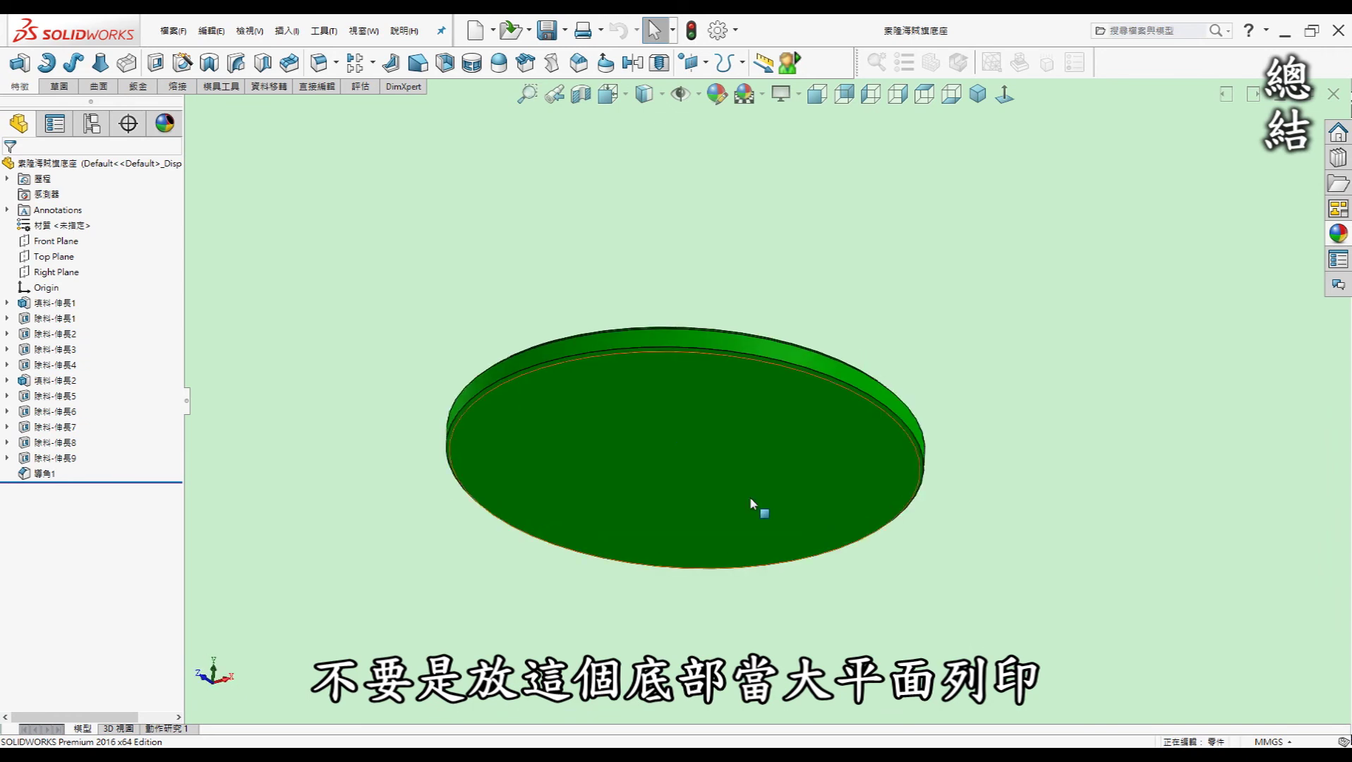
{"action": "left_click", "coordinate": [716, 468]}
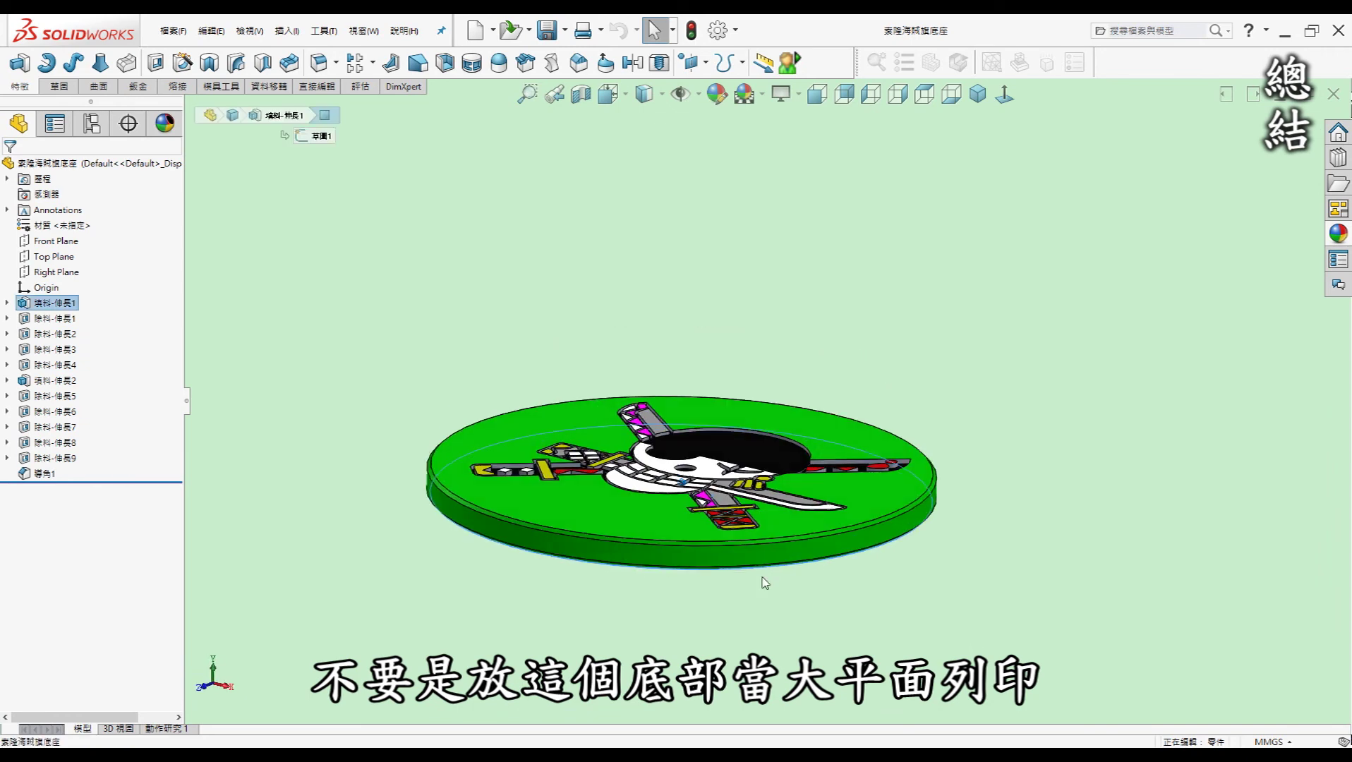
{"action": "left_click", "coordinate": [906, 621]}
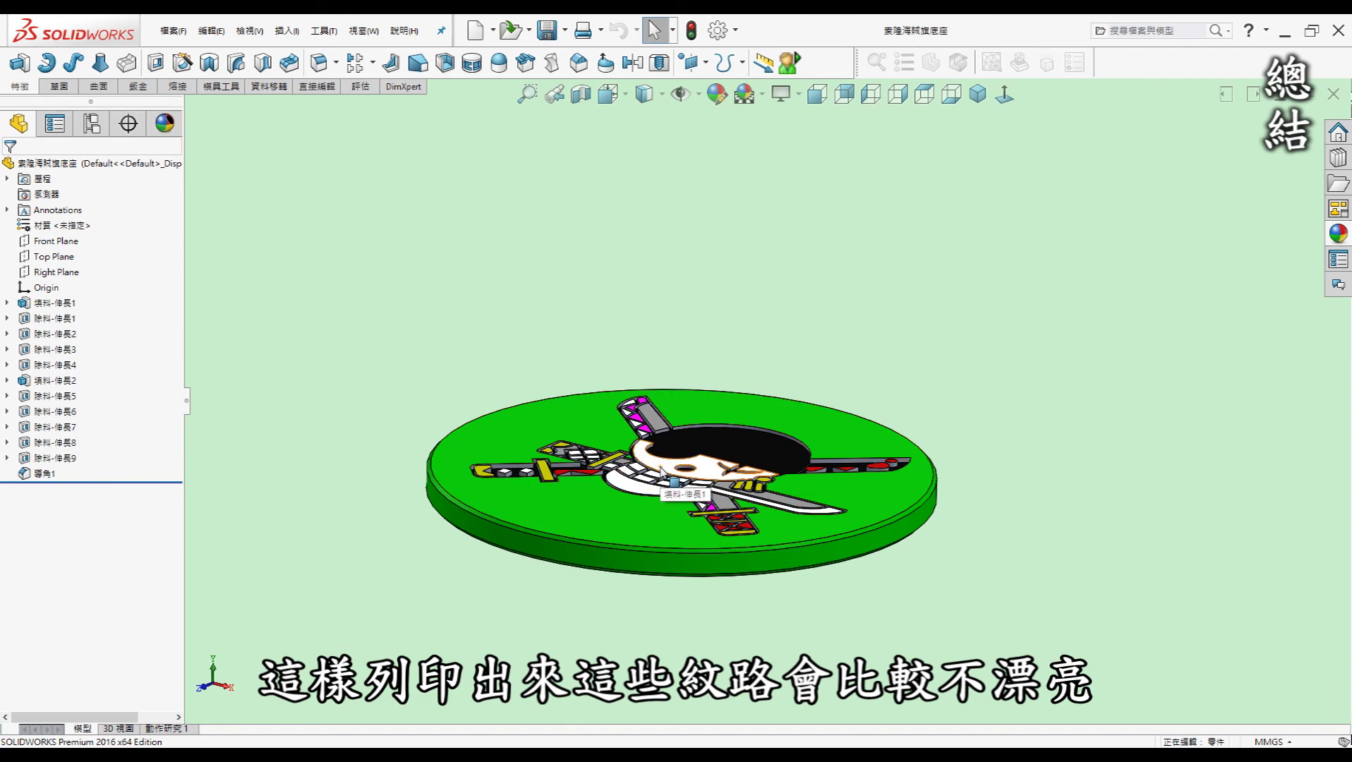
{"action": "key", "text": "ctrl+8"}
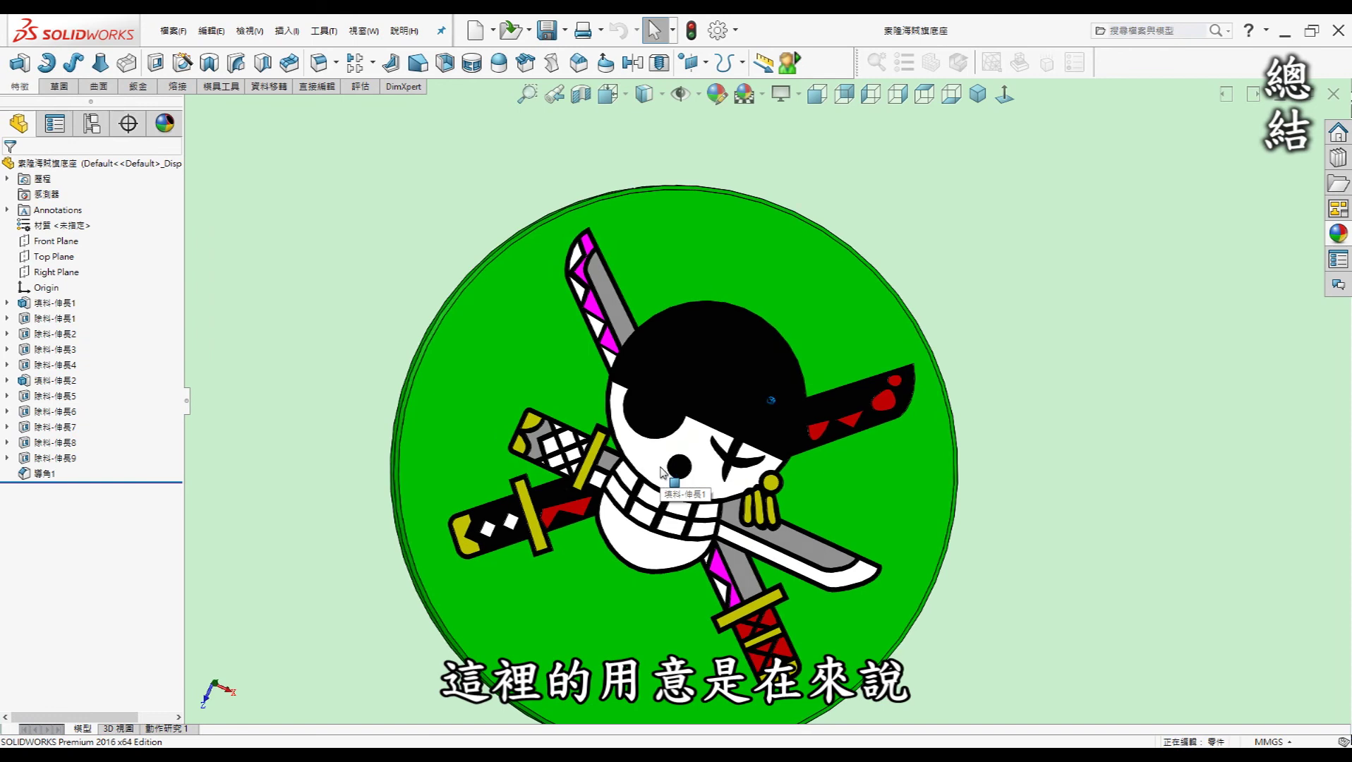
{"action": "scroll", "coordinate": [663, 471], "scroll_direction": "up", "scroll_amount": 3}
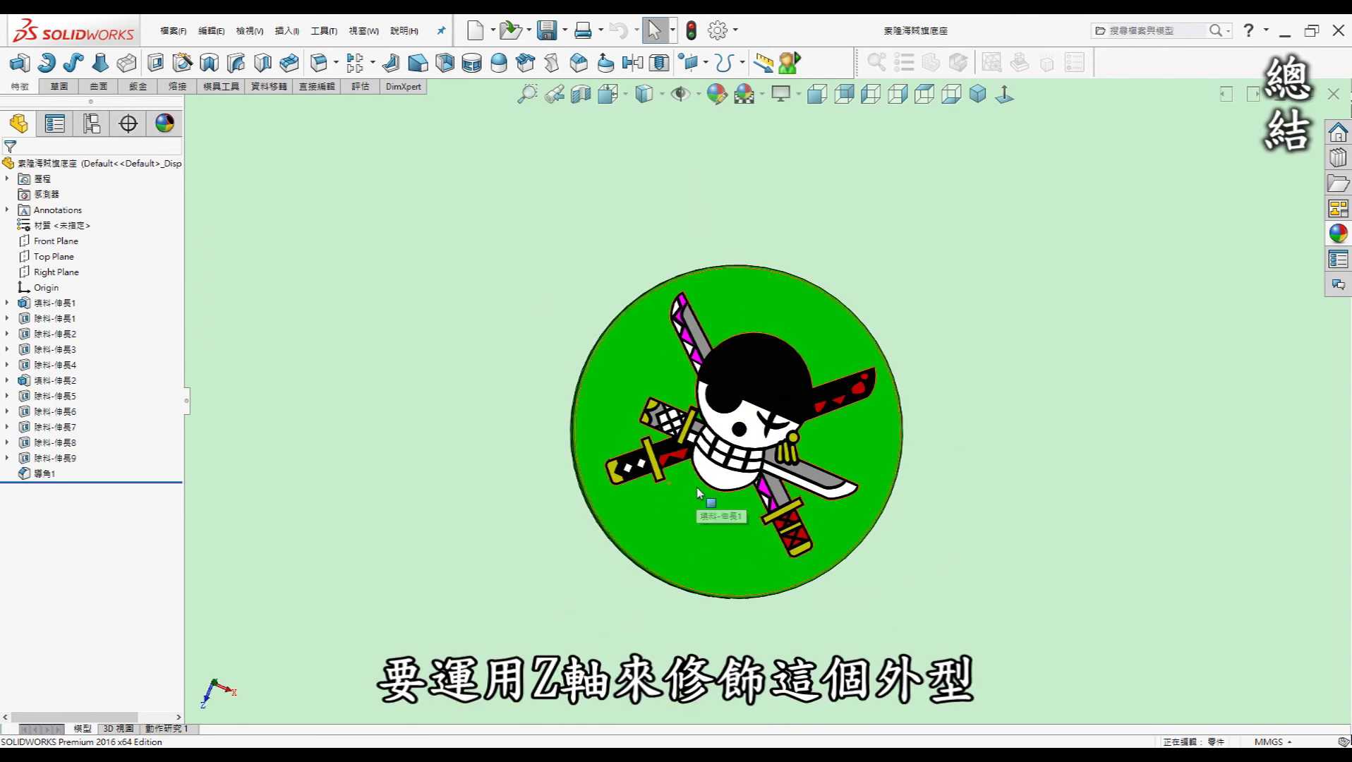
{"action": "mouse_move", "coordinate": [699, 492]}
{"action": "middle_mouse_down"}
{"action": "mouse_move", "coordinate": [730, 258]}
{"action": "mouse_move", "coordinate": [824, 501]}
{"action": "mouse_move", "coordinate": [764, 573]}
{"action": "middle_mouse_up"}
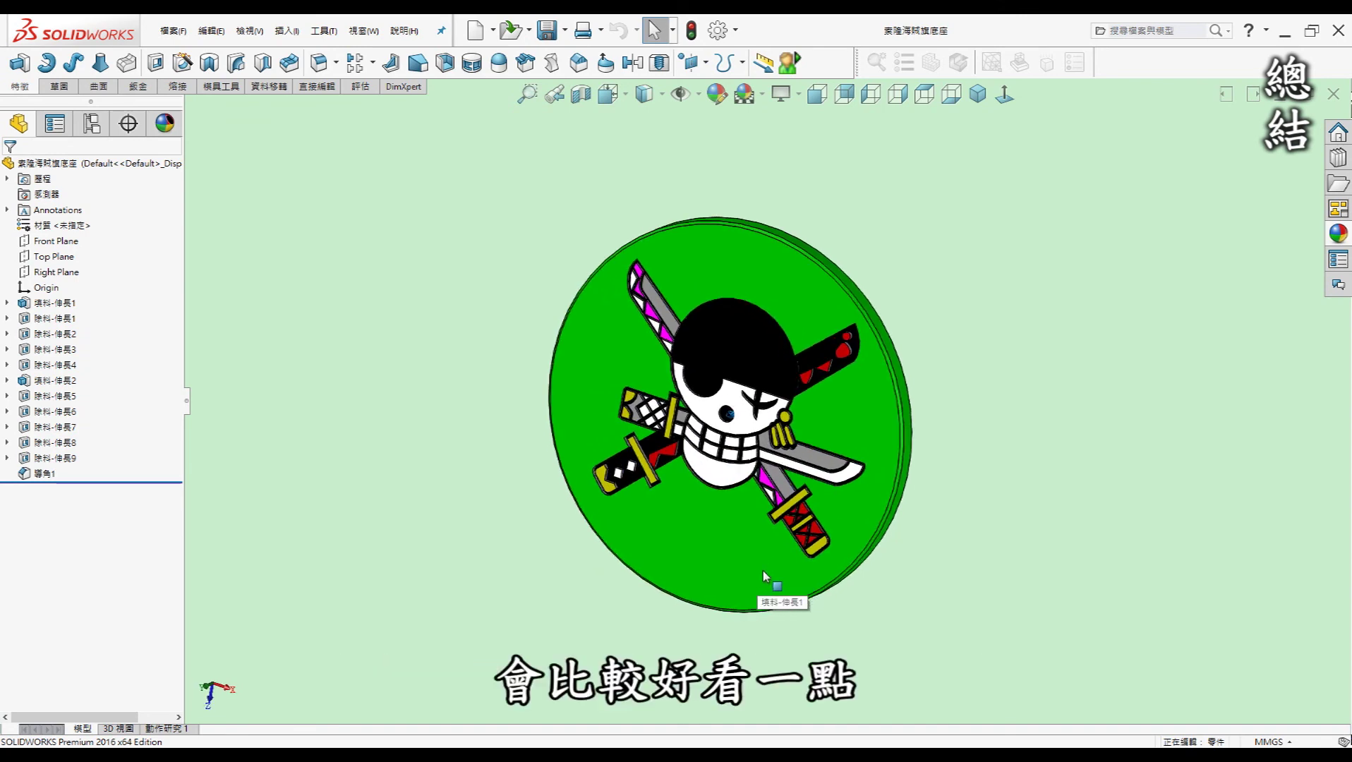
{"action": "key", "text": "ctrl+1"}
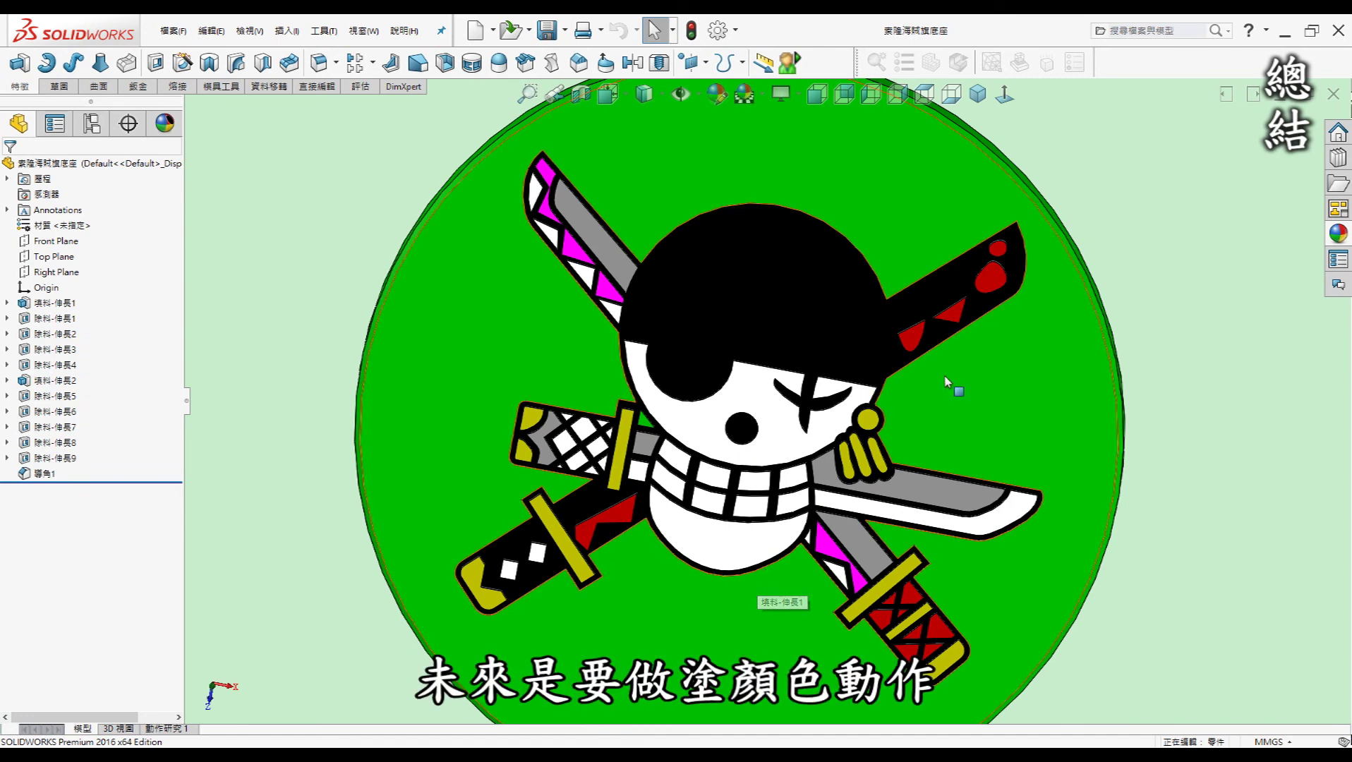
{"action": "scroll", "coordinate": [910, 410], "scroll_direction": "up", "scroll_amount": 1}
{"action": "scroll", "coordinate": [879, 434], "scroll_direction": "up", "scroll_amount": 1}
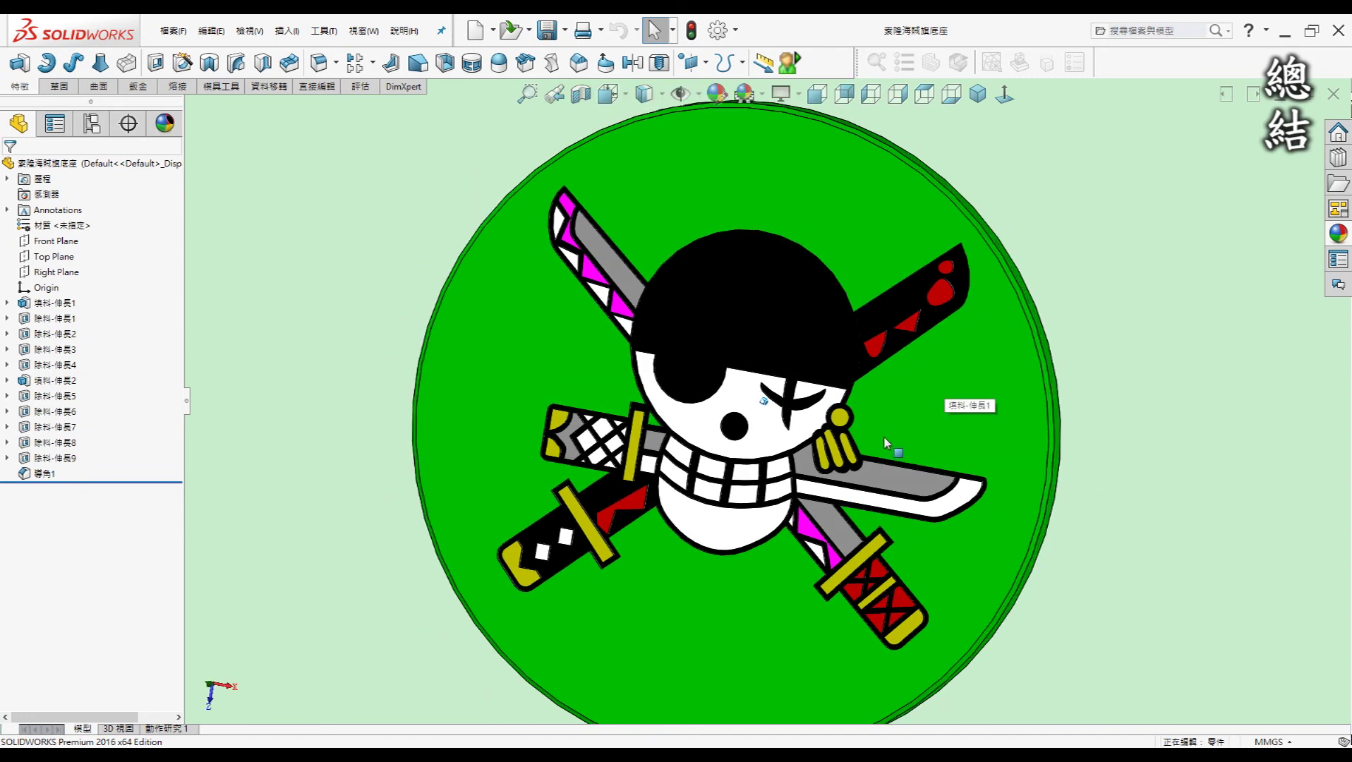
{"action": "scroll", "coordinate": [886, 442], "scroll_direction": "up", "scroll_amount": 1}
{"action": "scroll", "coordinate": [925, 376], "scroll_direction": "up", "scroll_amount": 1}
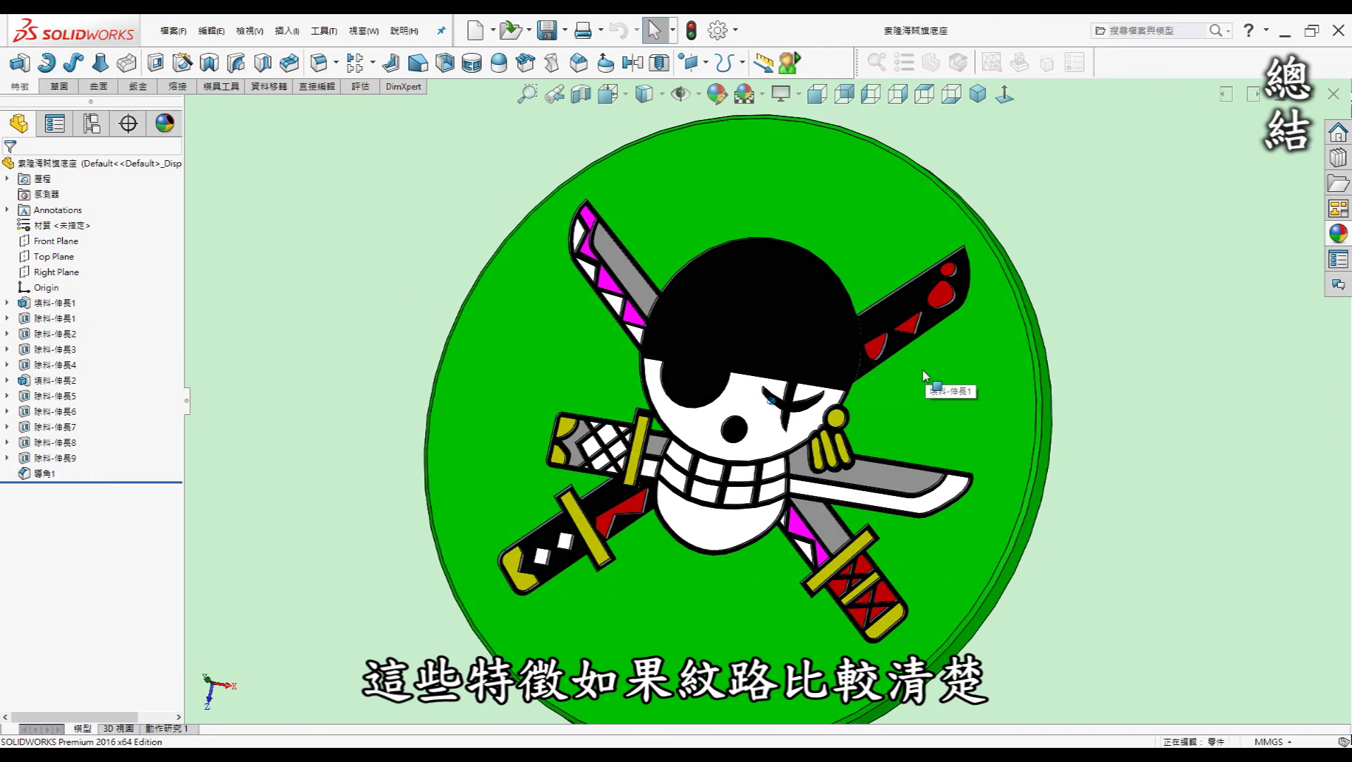
{"action": "middle_click_drag", "start_coordinate": [925, 376], "coordinate": [927, 379]}
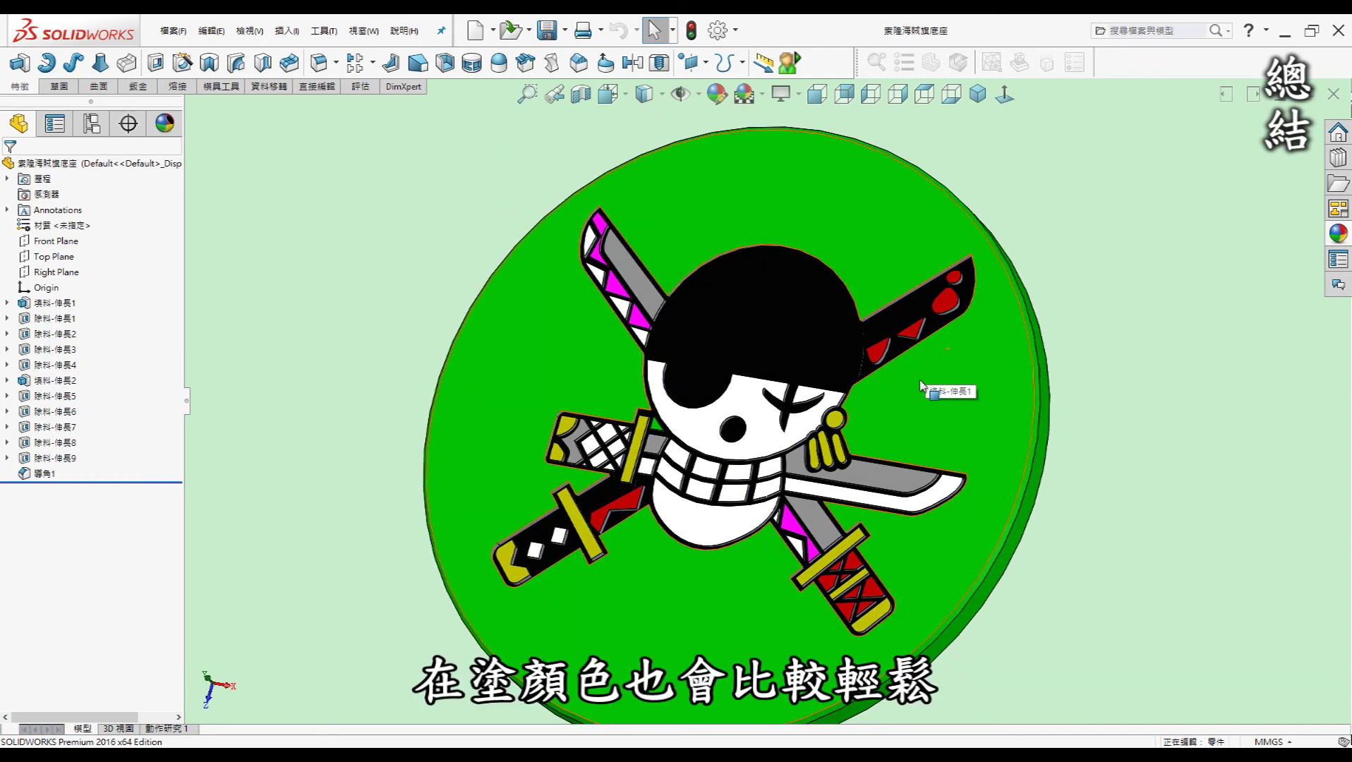
{"action": "scroll", "coordinate": [923, 380], "scroll_direction": "up", "scroll_amount": 2}
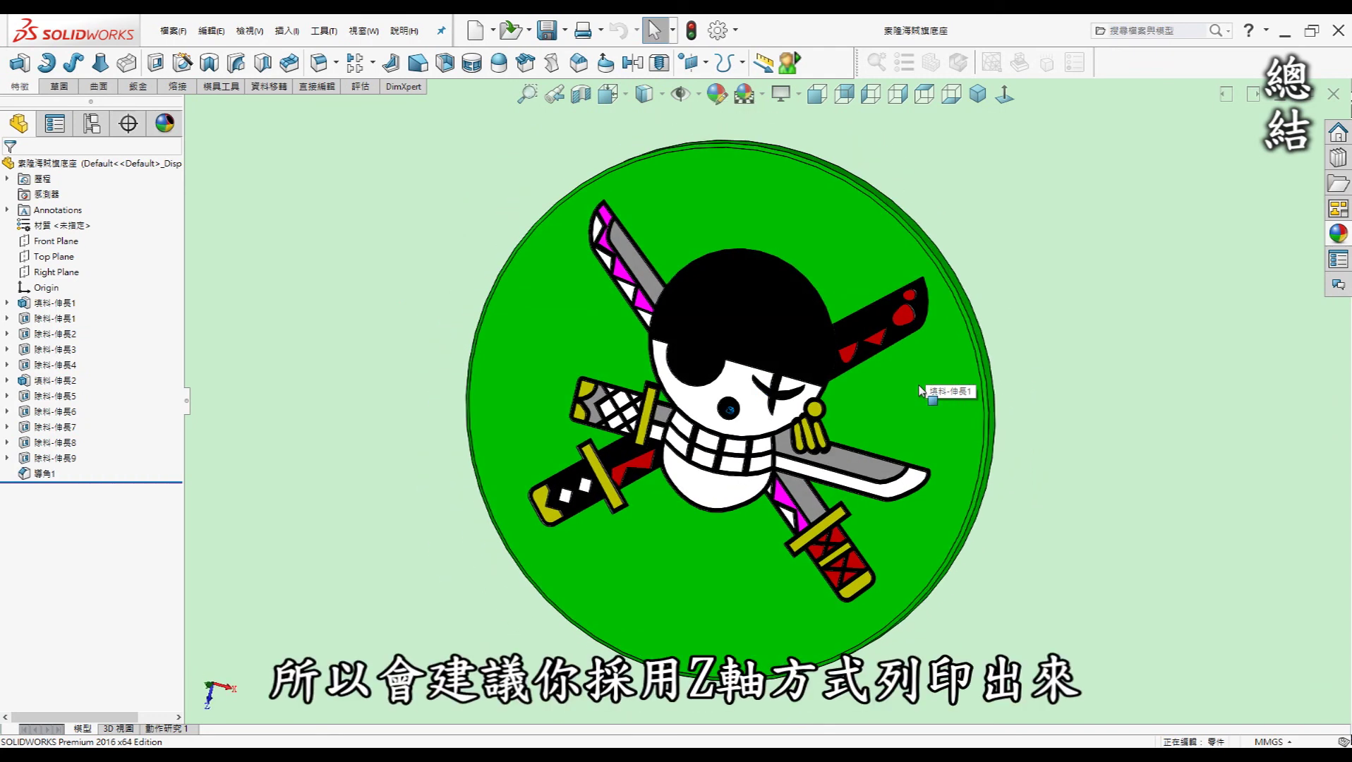
{"action": "scroll", "coordinate": [919, 385], "scroll_direction": "up", "scroll_amount": 2}
{"action": "key", "text": "Left"}
{"action": "key", "text": "Left"}
{"action": "key", "text": "Left"}
{"action": "key", "text": "Left"}
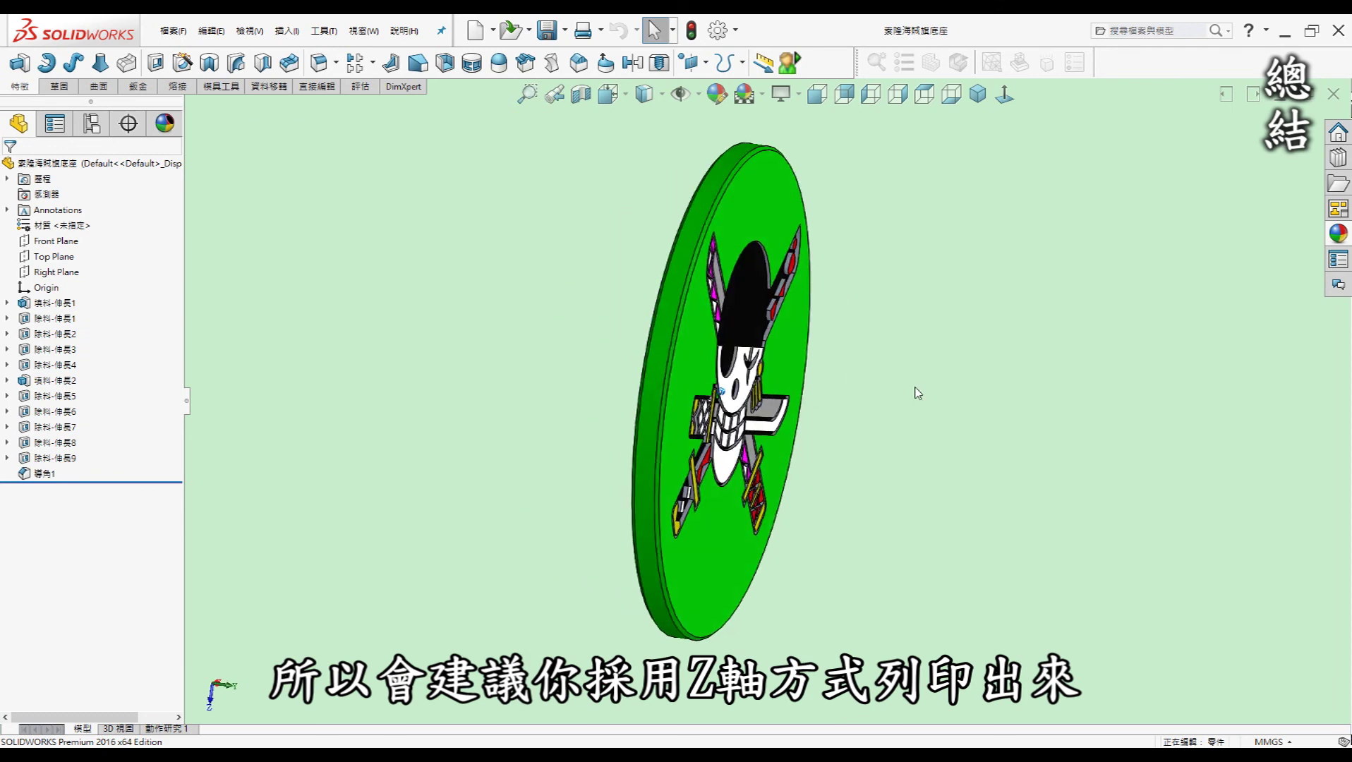
{"action": "key", "text": "Right"}
{"action": "key", "text": "Right"}
{"action": "key", "text": "Right"}
{"action": "key", "text": "Right"}
{"action": "key", "text": "Right"}
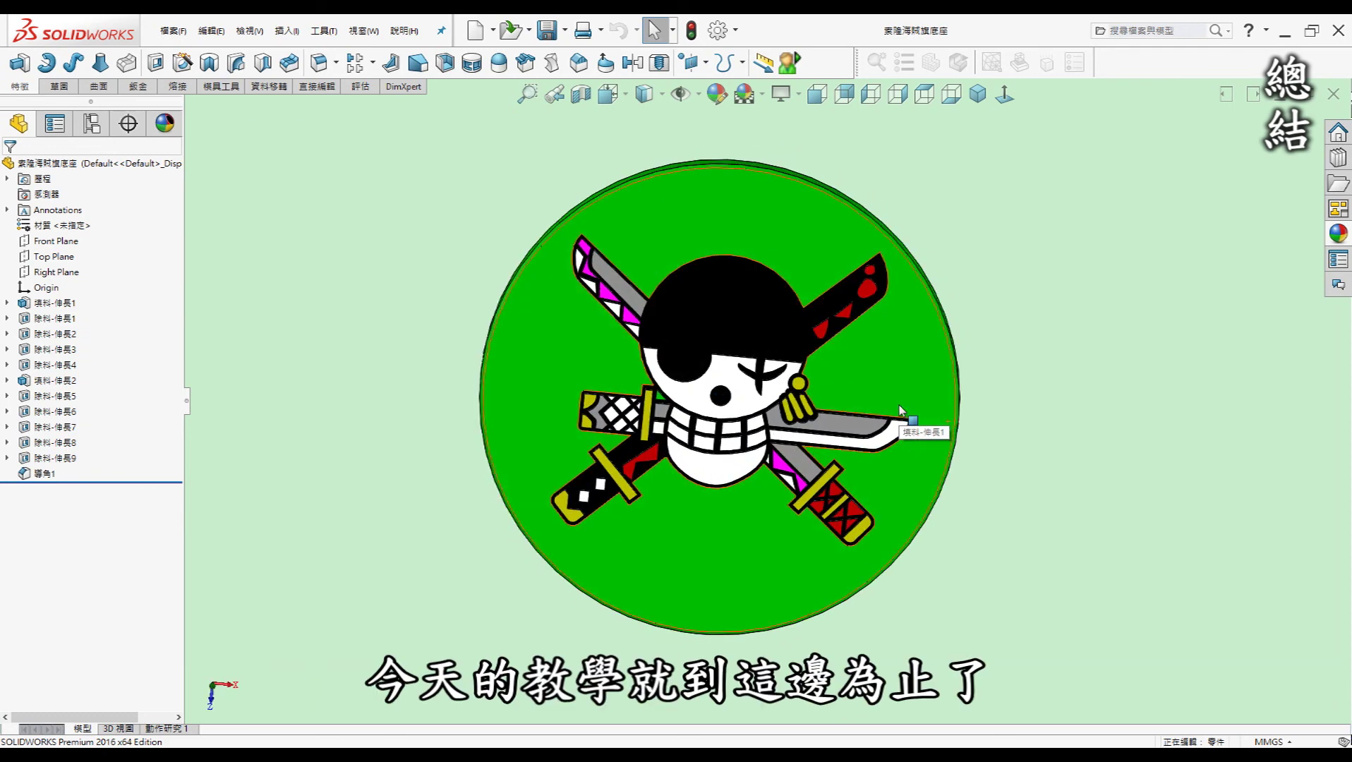
{"action": "key", "text": "ctrl+7"}
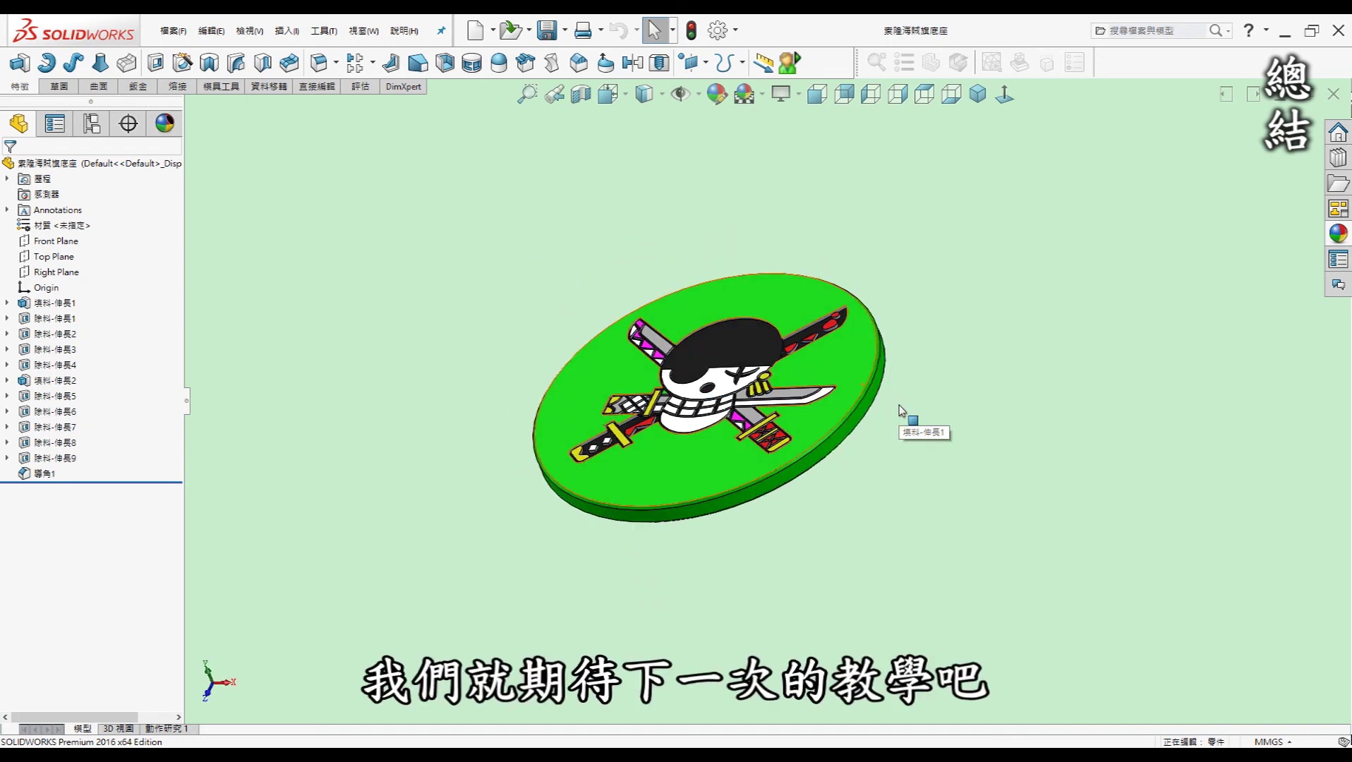